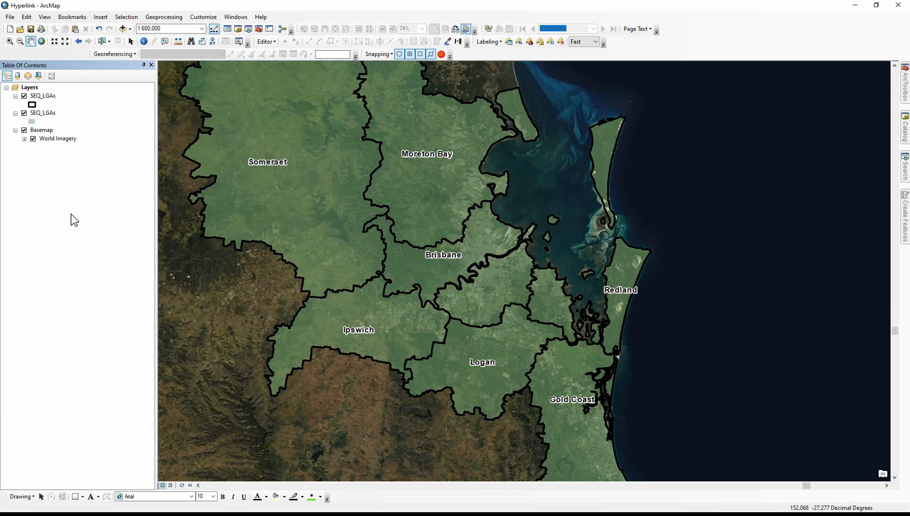
double_click(33, 115)
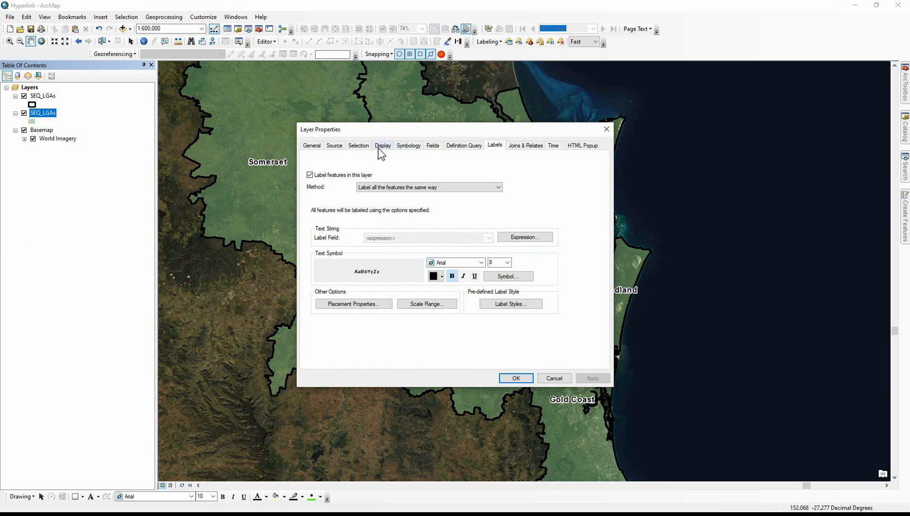
click(380, 147)
click(315, 216)
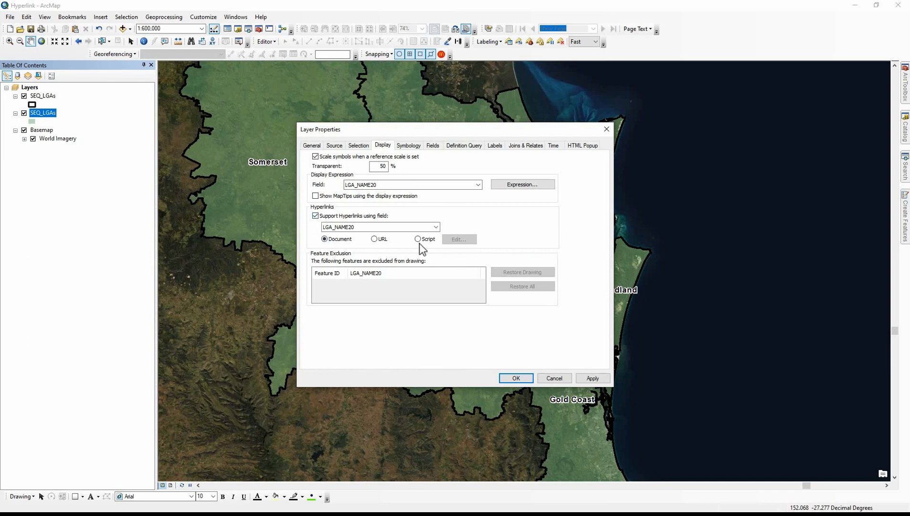
click(343, 227)
click(346, 226)
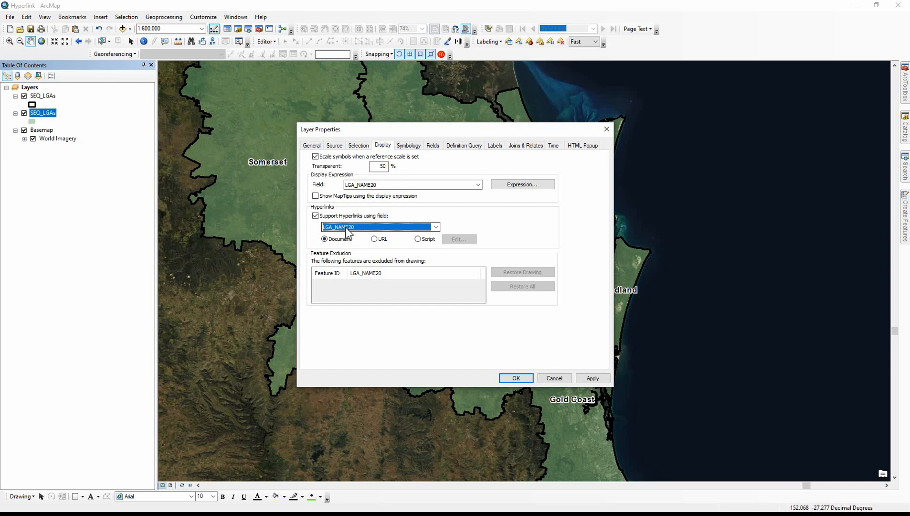
click(315, 215)
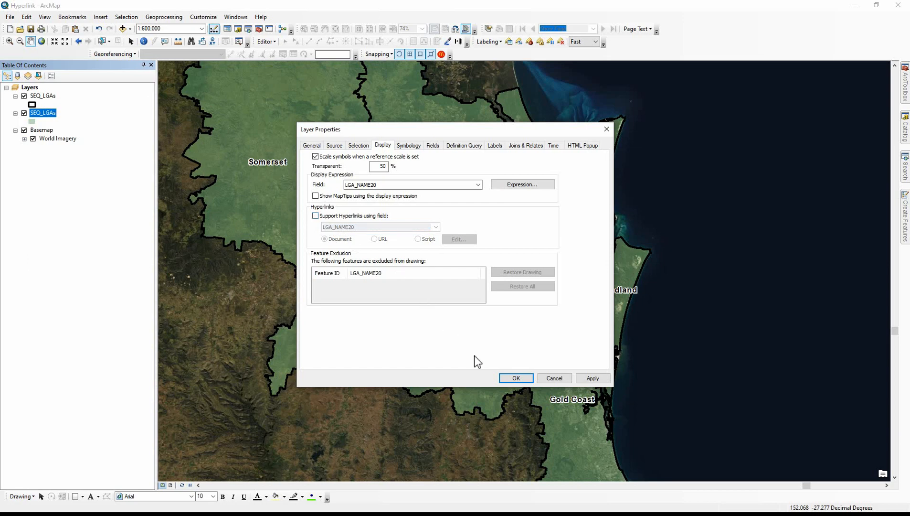
click(506, 378)
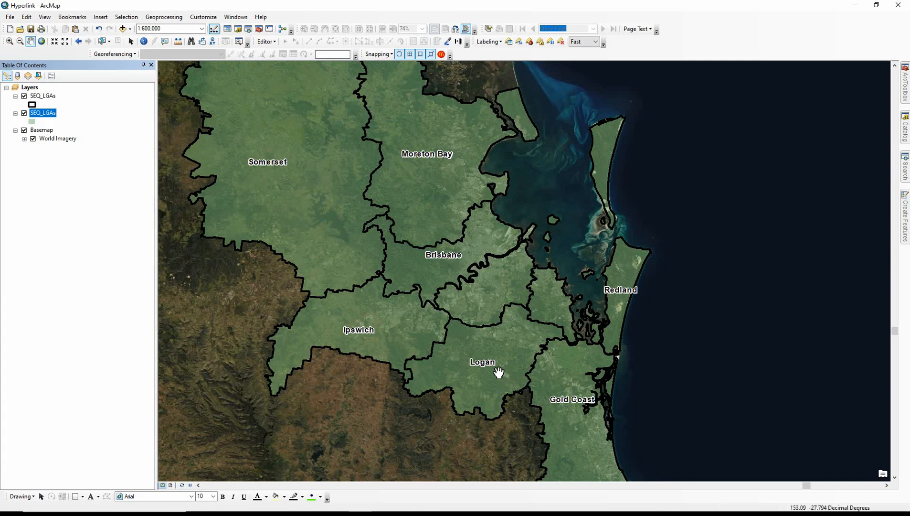
Add a text field named Document_HPLink with length 255 to the attribute table of the filled SEQ_LGAs layer.
right_click(49, 121)
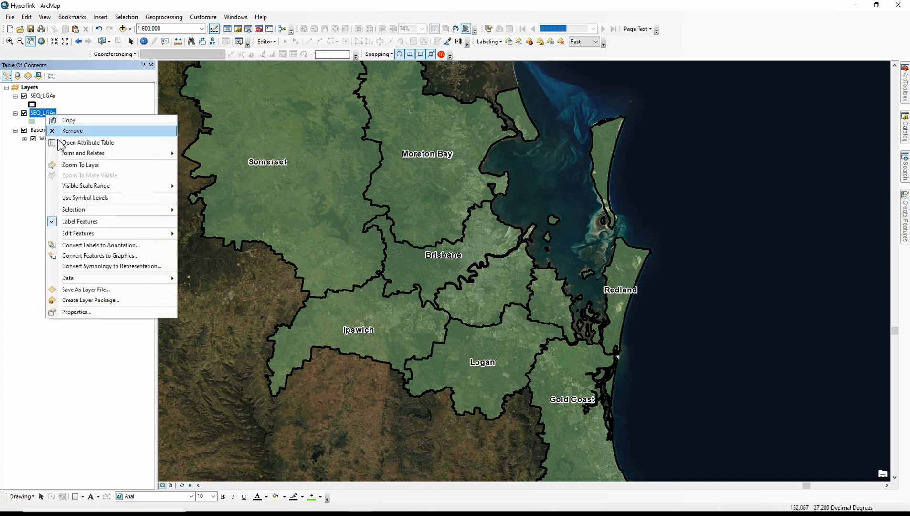
click(65, 142)
click(218, 69)
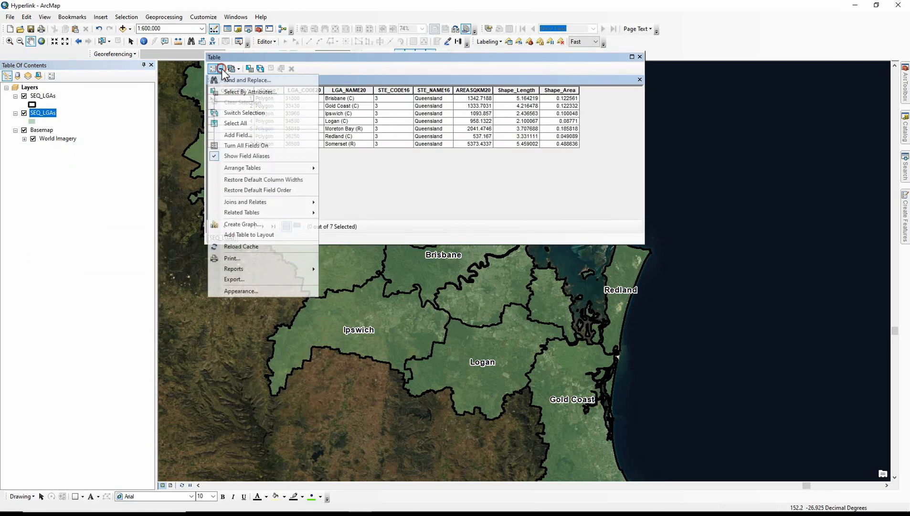
click(233, 134)
text(Document)
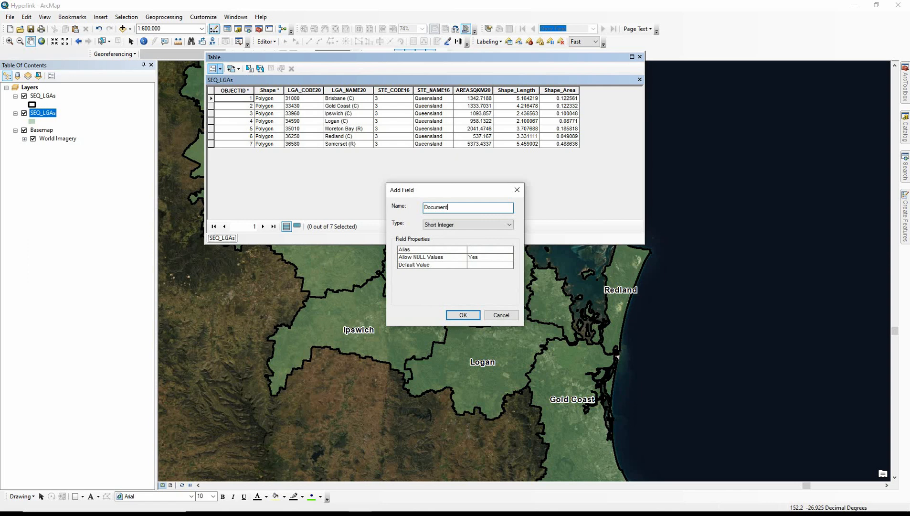
text(_HPLink)
click(472, 225)
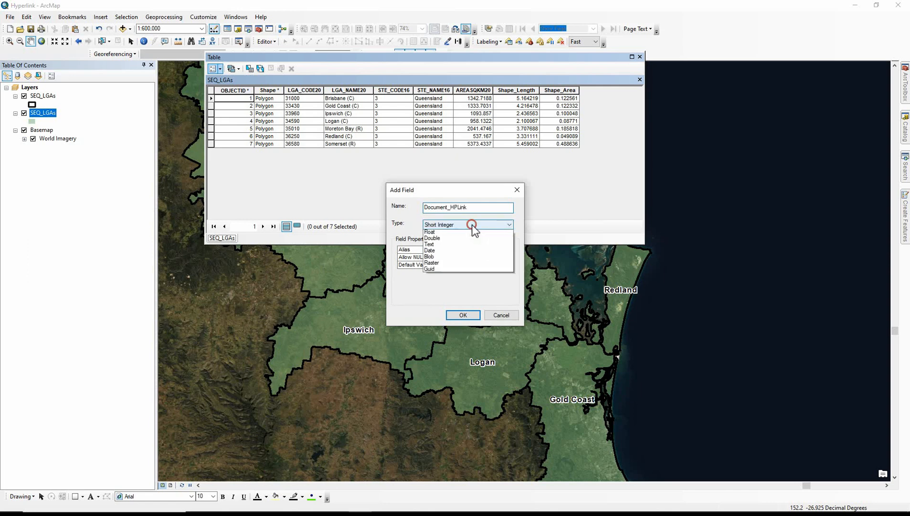
click(464, 258)
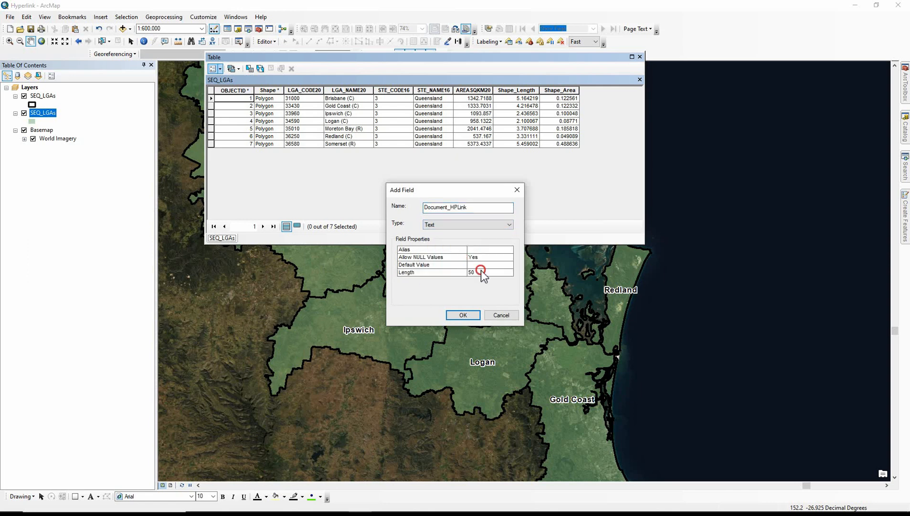
drag(479, 271, 467, 276)
text(255)
click(463, 315)
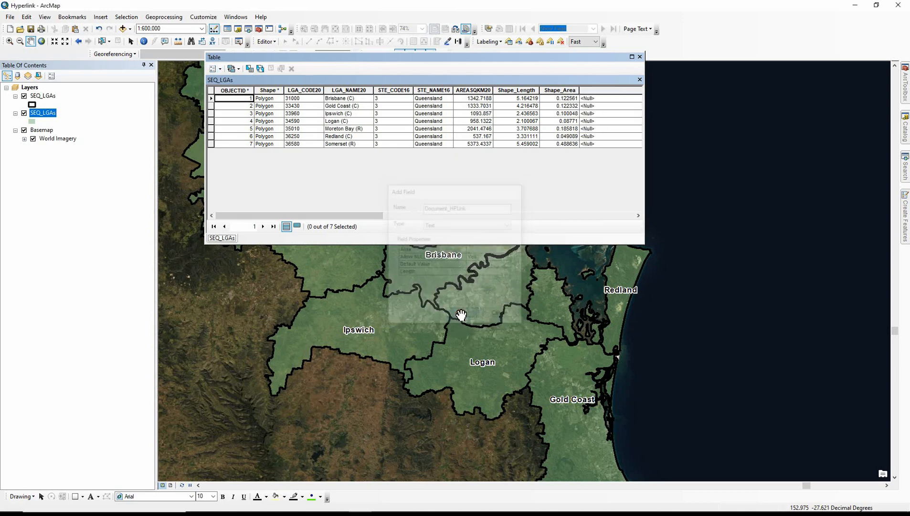
drag(380, 215, 630, 221)
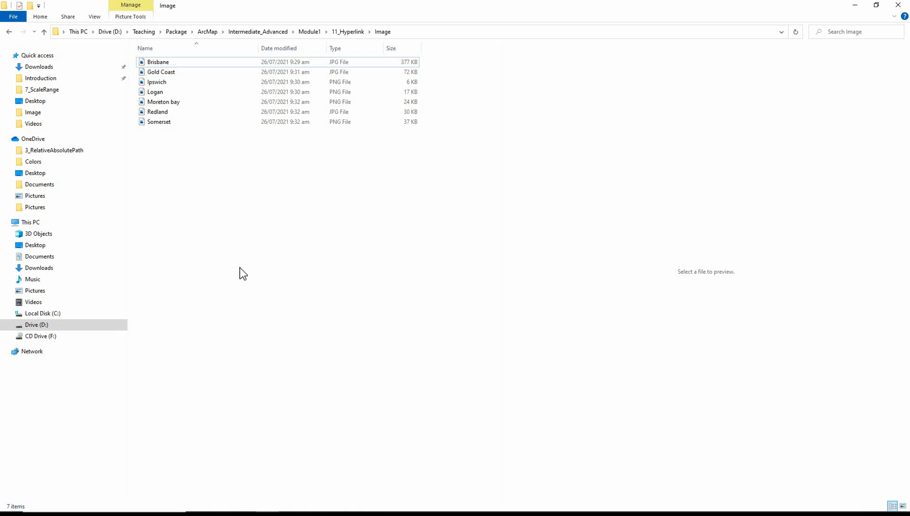
Copy the full path of the 11_Hyperlink\Image folder in File Explorer and return to ArcMap.
click(405, 32)
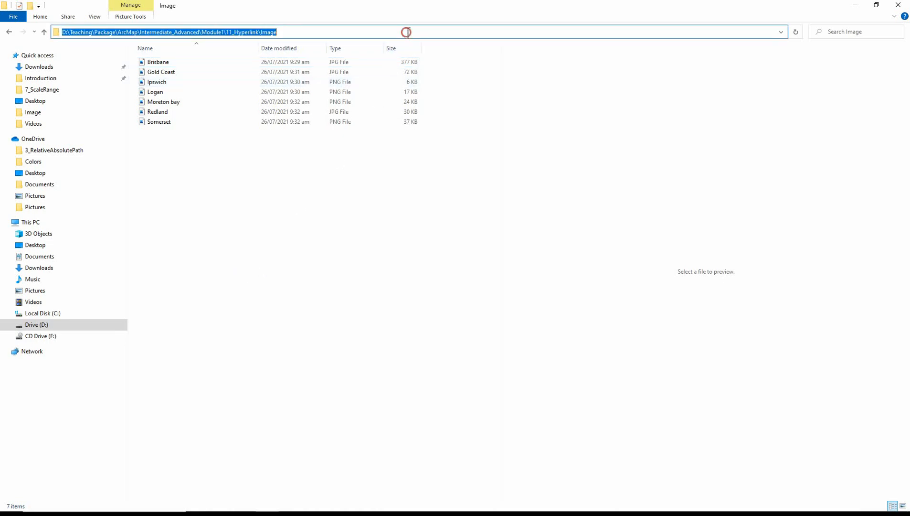
right_click(408, 33)
click(424, 63)
click(855, 5)
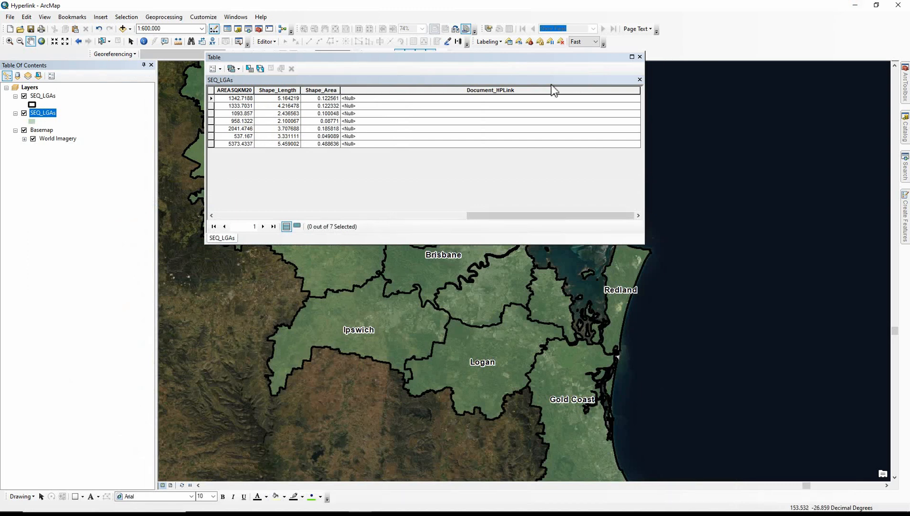
Select the Brisbane (C) record and freeze the LGA_NAME20 column in the attribute table.
click(212, 98)
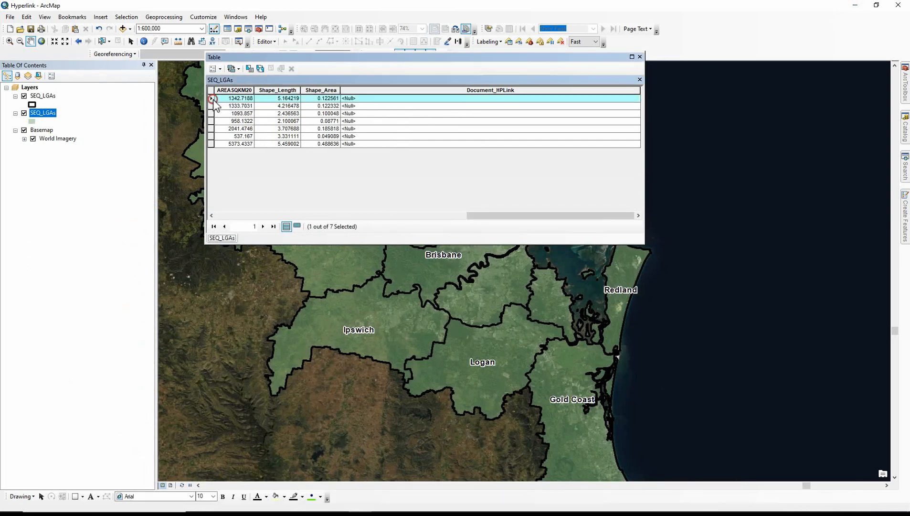
drag(496, 215, 250, 203)
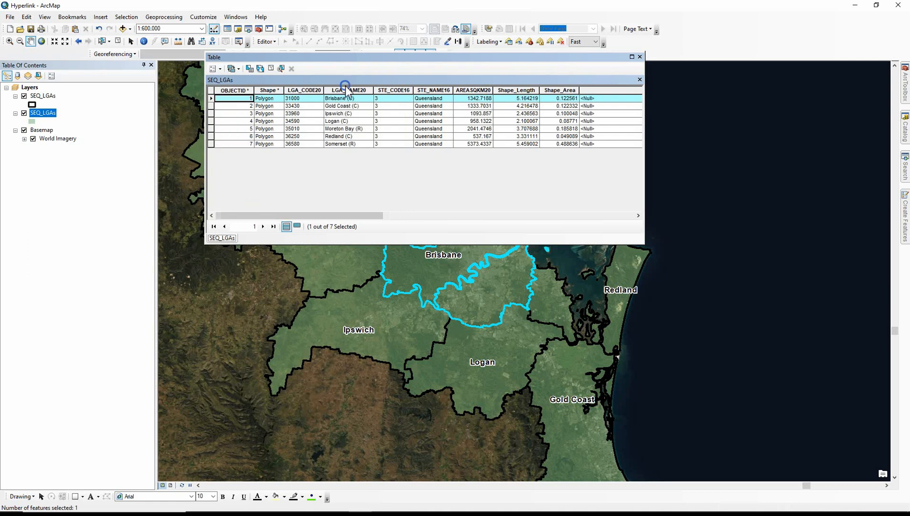
right_click(345, 88)
click(360, 185)
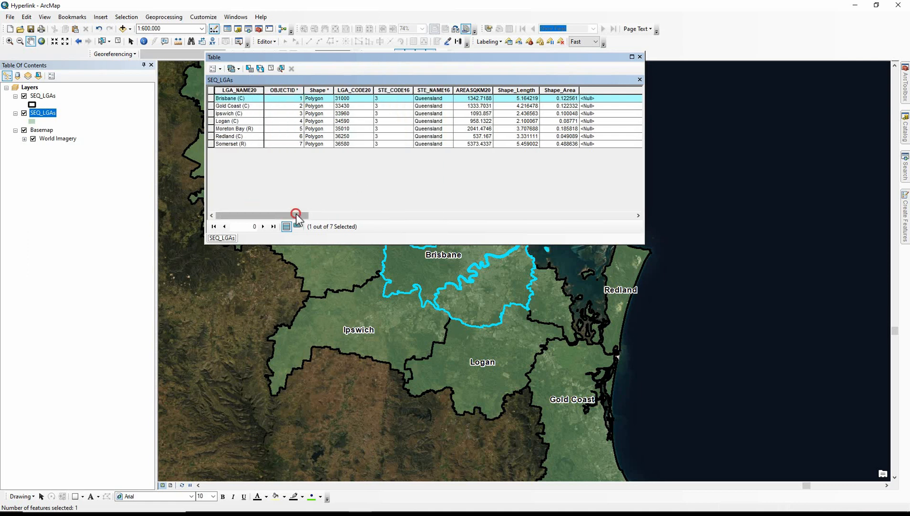
drag(296, 215, 591, 202)
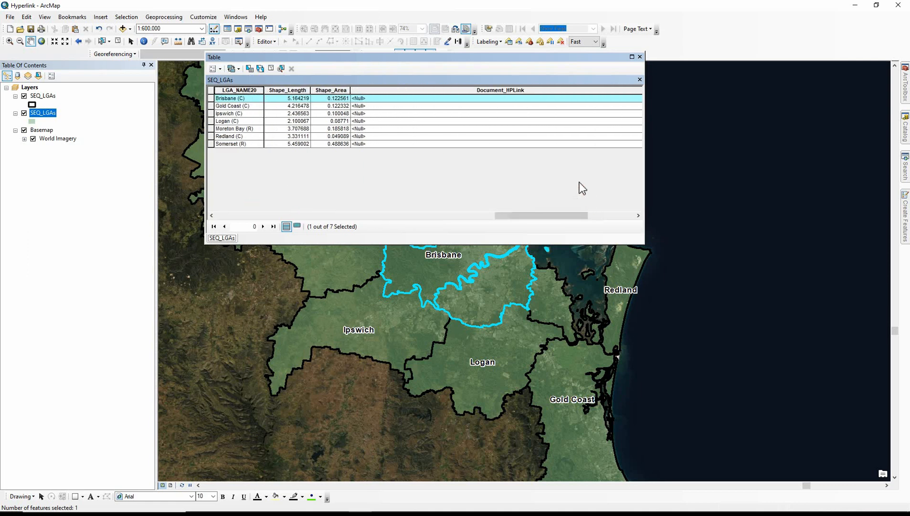
Calculate Document_HPLink for the Brisbane record as "D:\Teaching\Package\ArcMap\Intermediate_Advanced\Module1\11_Hyperlink\Image\Brisbane.jpg".
right_click(476, 89)
click(493, 147)
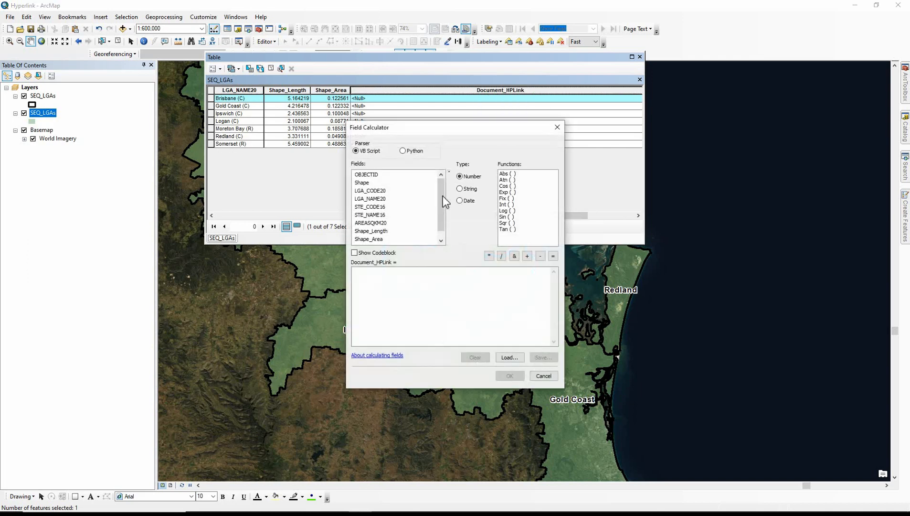
click(405, 287)
text(")
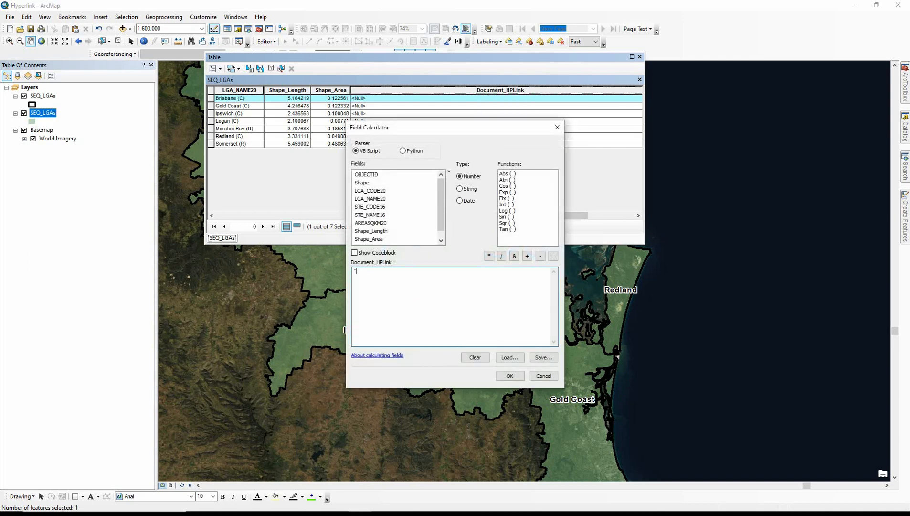
key(ctrl+v)
text(\)
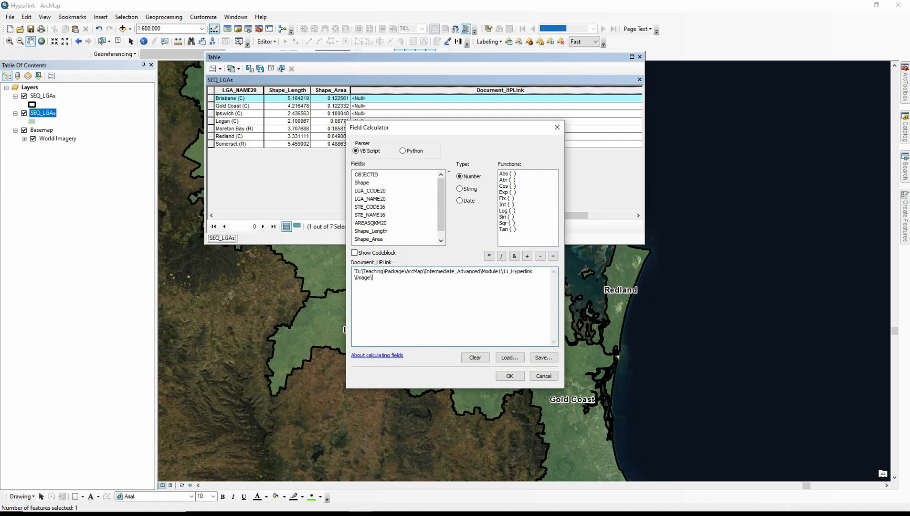
text(Brisbane.jpg")
click(500, 375)
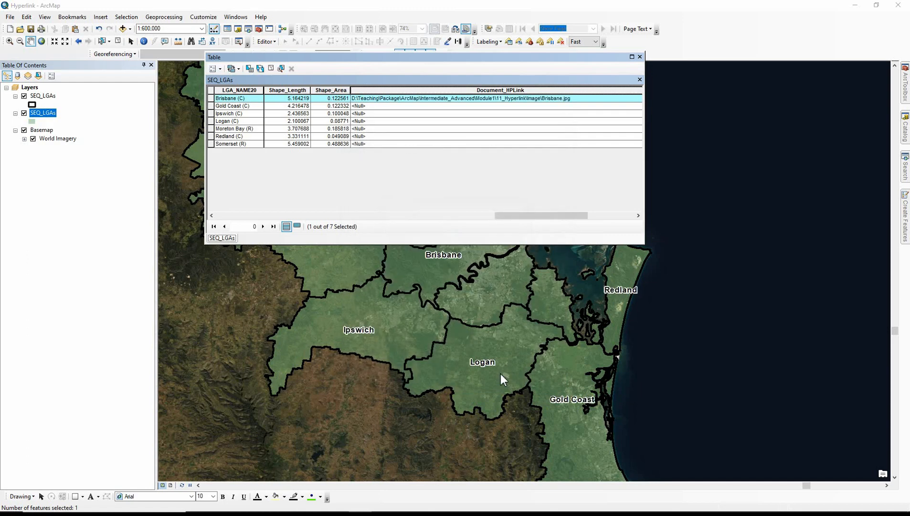
Select only the Gold Coast record and calculate its Document_HPLink as the same folder path ending in Gold Coast.jpg.
click(211, 106)
right_click(318, 90)
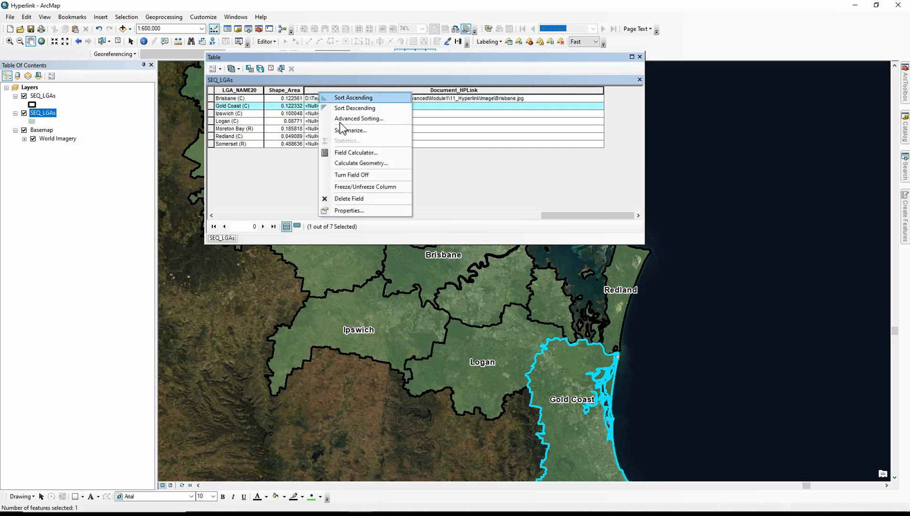
click(356, 153)
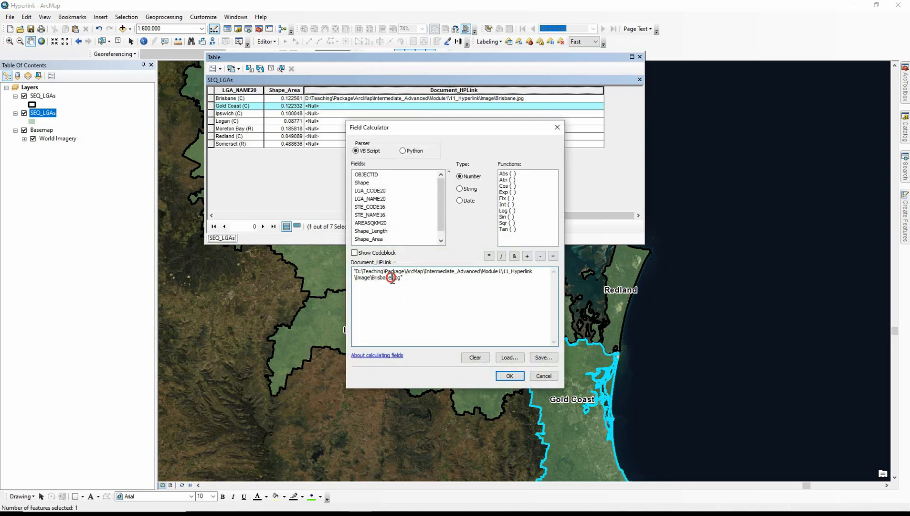
drag(393, 277, 371, 277)
text(Gold Coast)
click(509, 376)
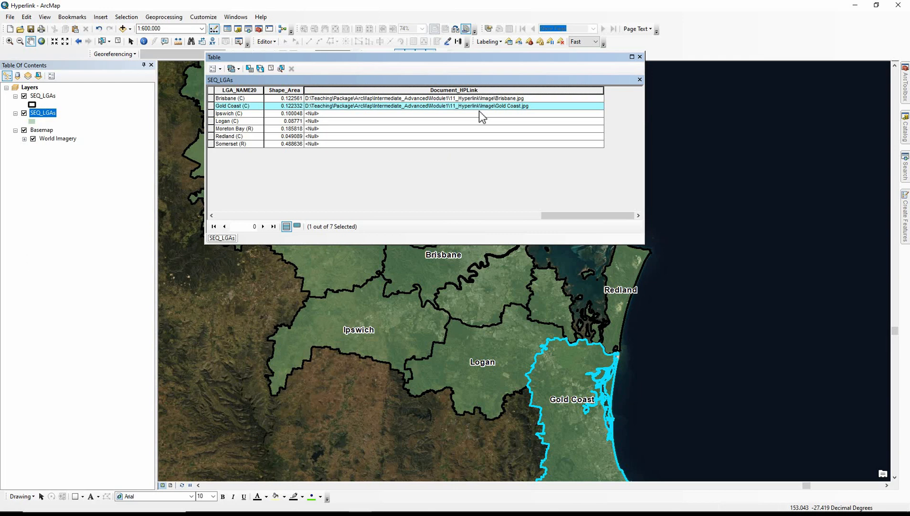
Set the map document's hyperlink base to the copied 11_Hyperlink\Image folder path.
click(14, 21)
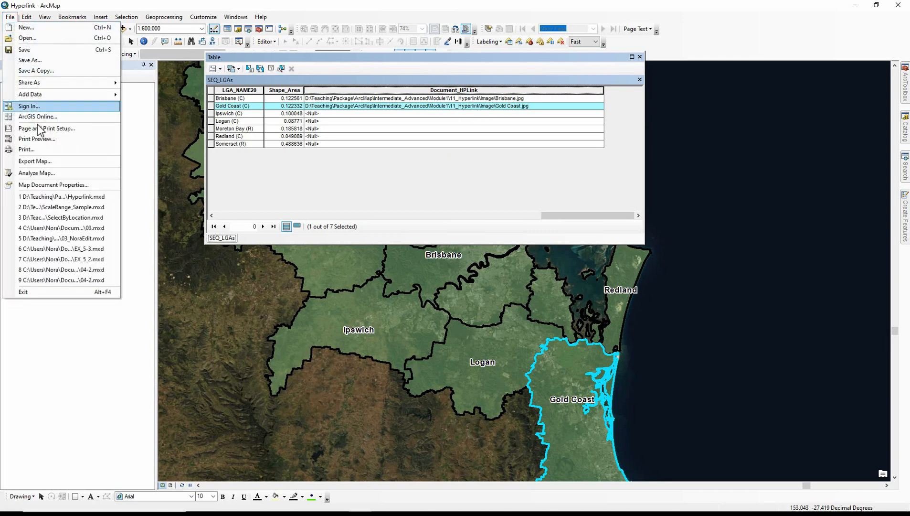
click(45, 186)
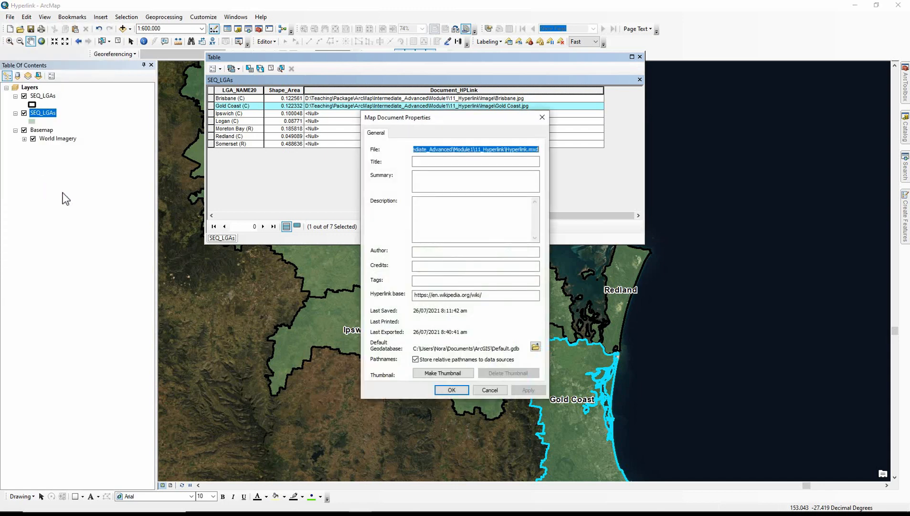
double_click(485, 295)
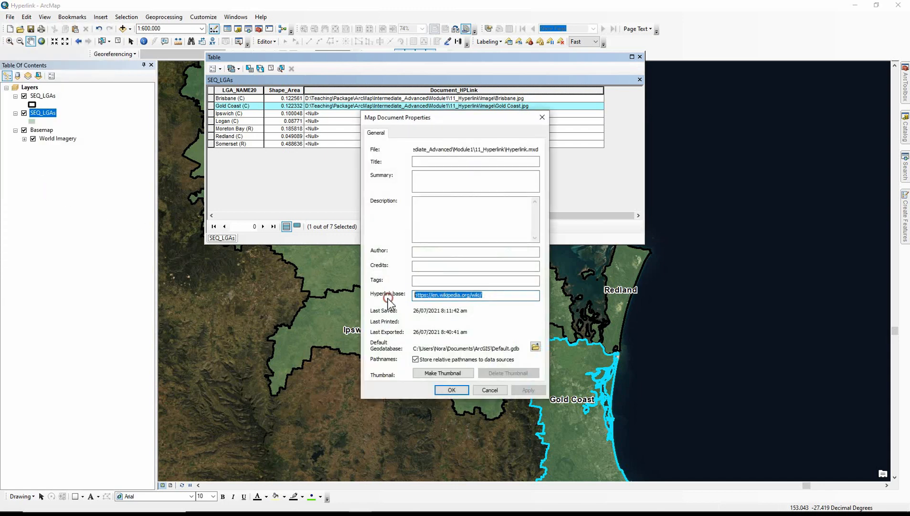
key(ctrl+v)
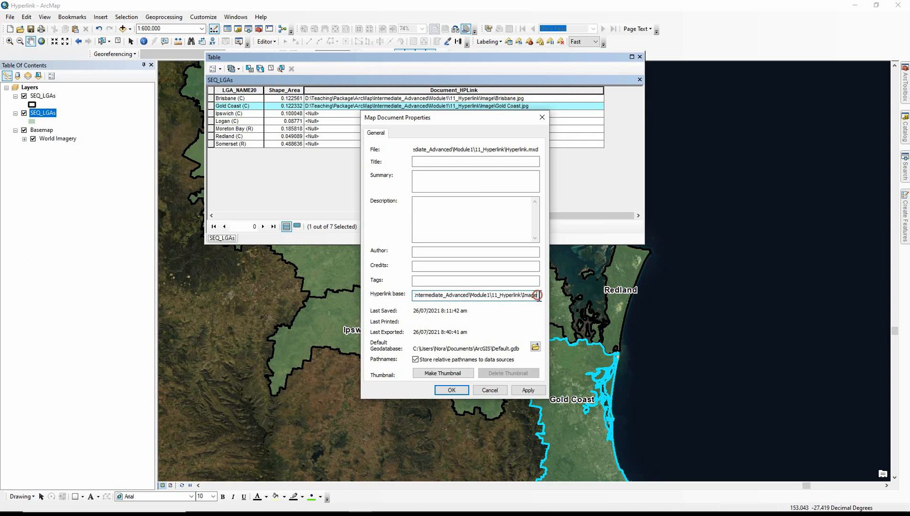
click(452, 390)
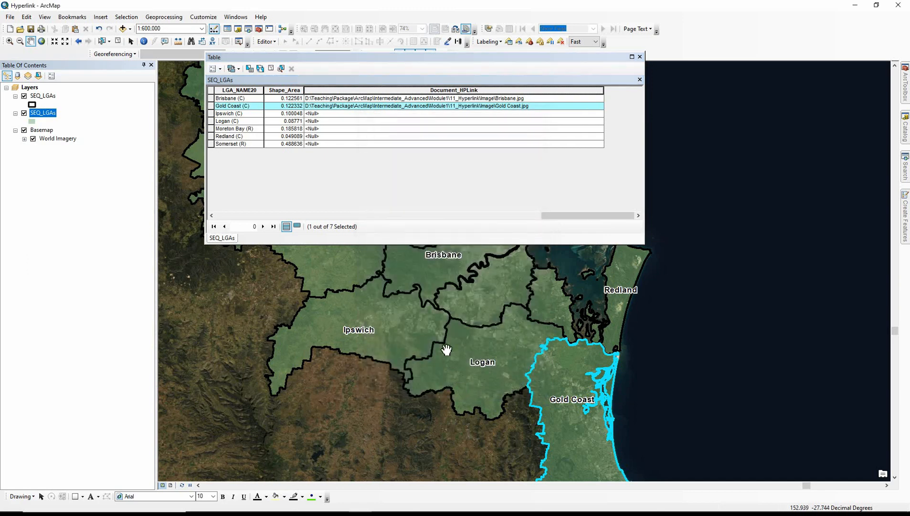
Select the Ipswich record, start an edit session and enter Ipswich.png as its Document_HPLink value.
click(210, 114)
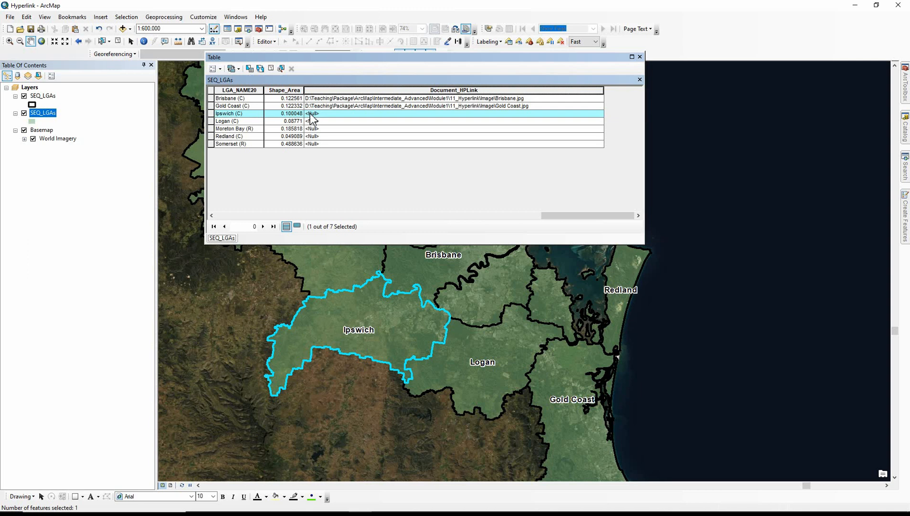
click(267, 41)
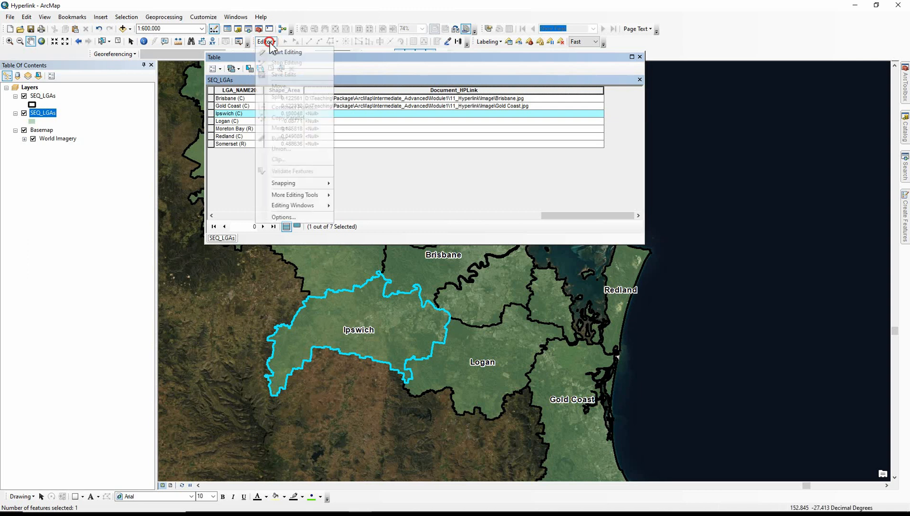
click(282, 50)
click(315, 114)
text(Ipsw)
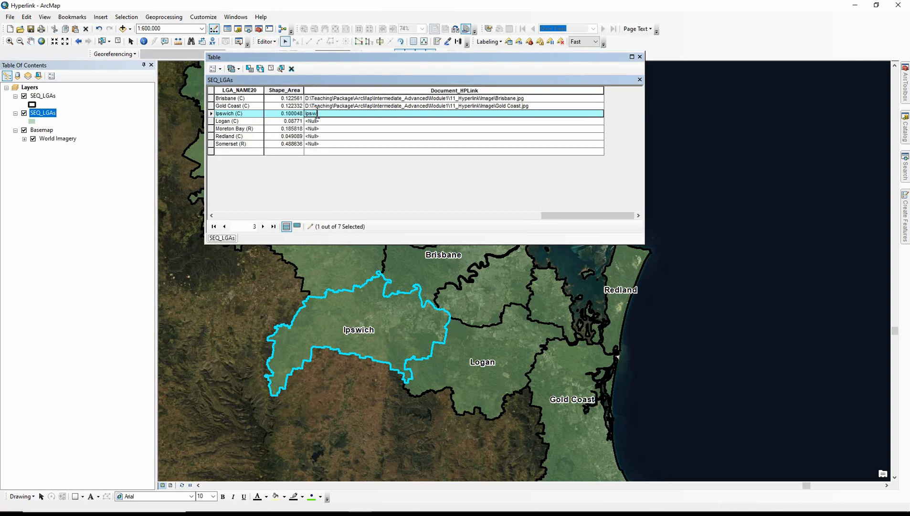
text(ich.png)
drag(333, 115, 326, 117)
click(534, 107)
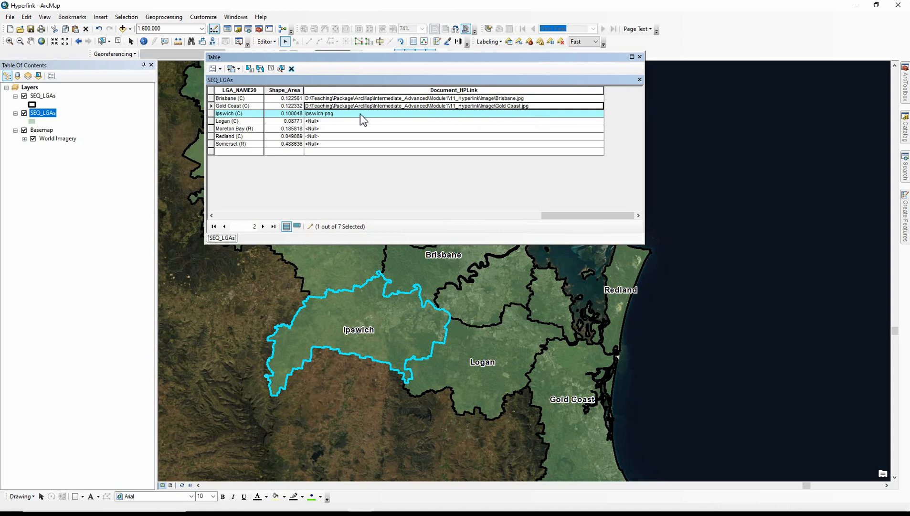
Enter Logan.png as the Document_HPLink value of the Logan record and clear the feature selection.
click(326, 121)
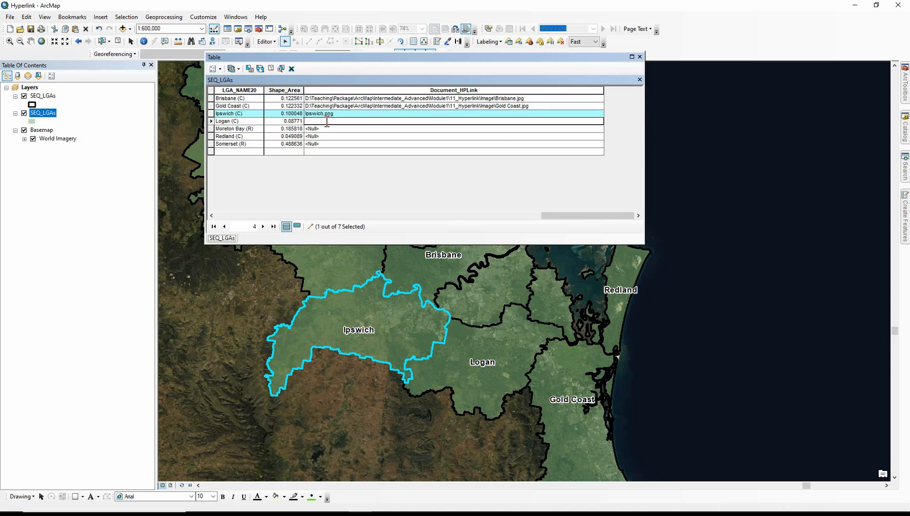
text(Logan.png)
click(310, 90)
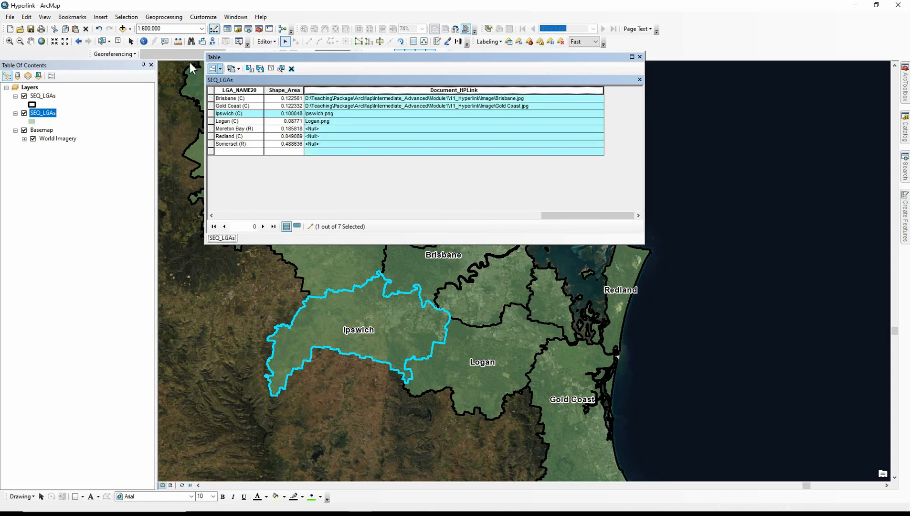
click(120, 42)
Enable hyperlinks in the display properties of the filled SEQ_LGAs layer, using the Document_HPLink field as Document type.
double_click(47, 115)
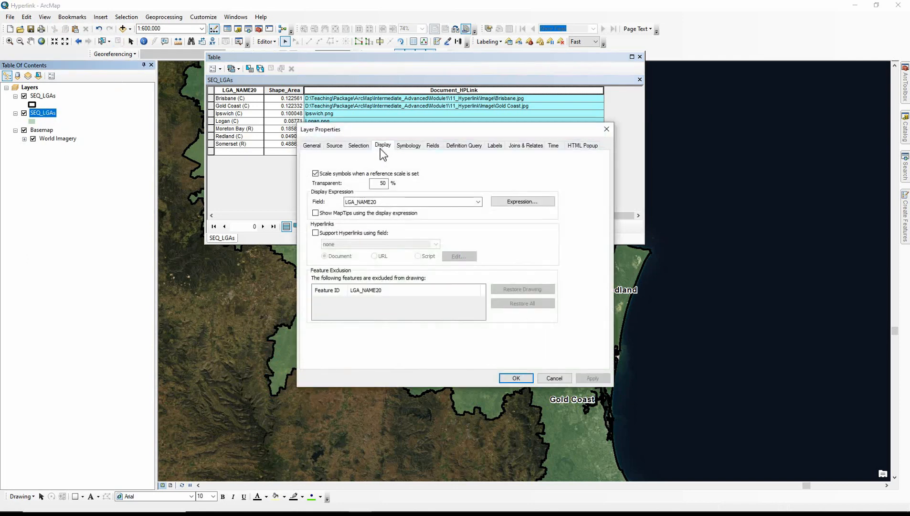
click(315, 232)
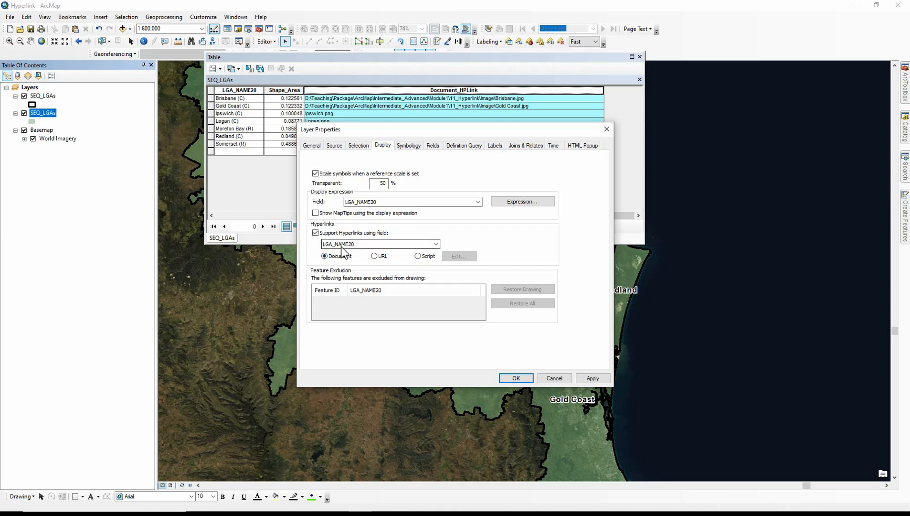
click(343, 247)
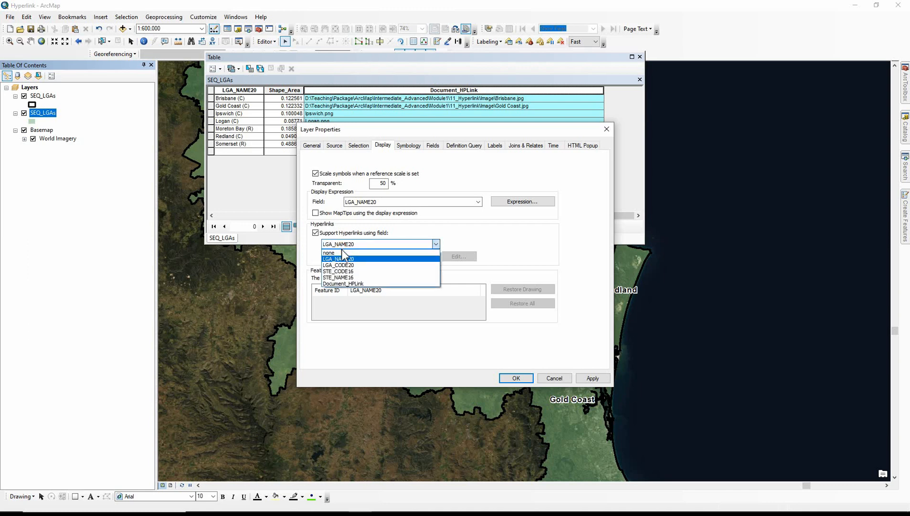
click(345, 284)
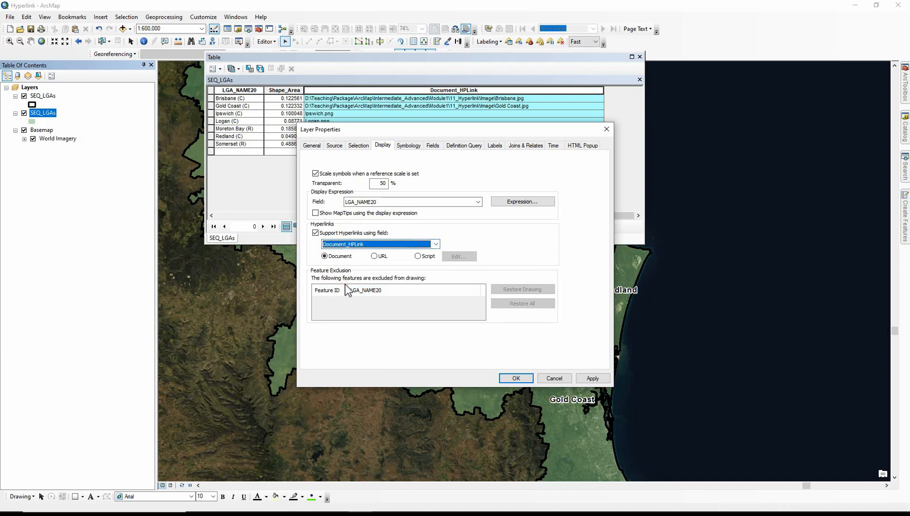
click(511, 377)
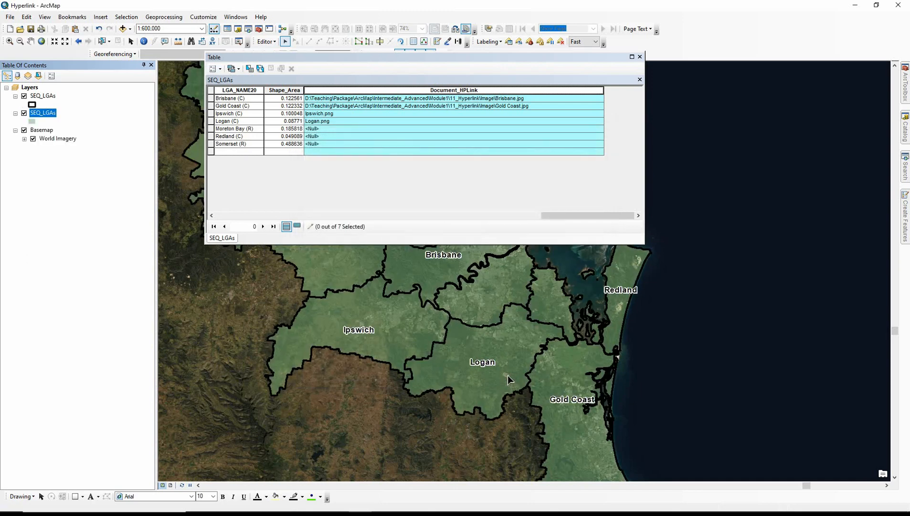
Dock the attribute table beside the map and use the Hyperlink tool to view the images linked to Brisbane and Ipswich.
drag(612, 60, 889, 280)
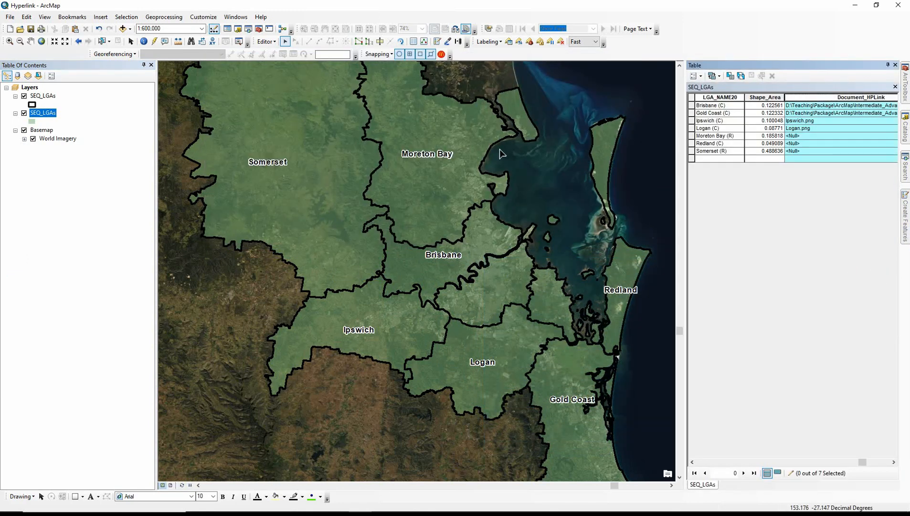
click(154, 42)
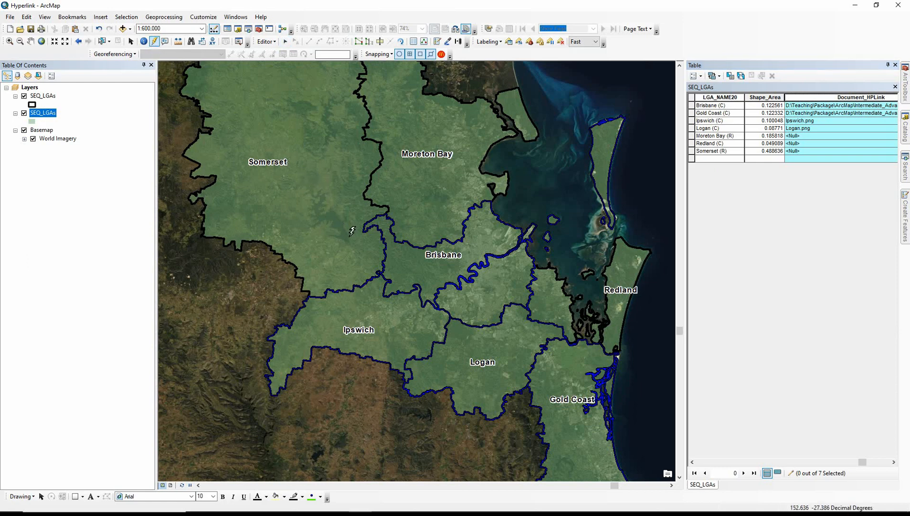
mouse_move(402, 255)
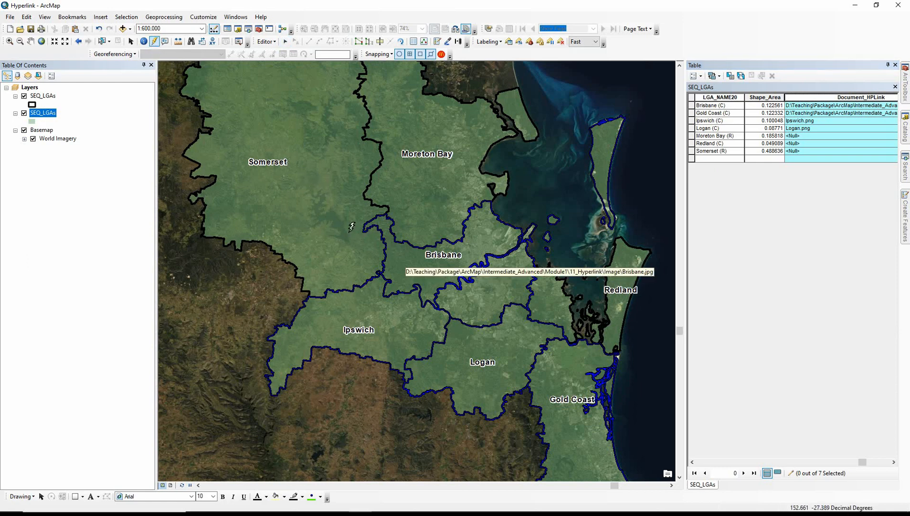
click(404, 262)
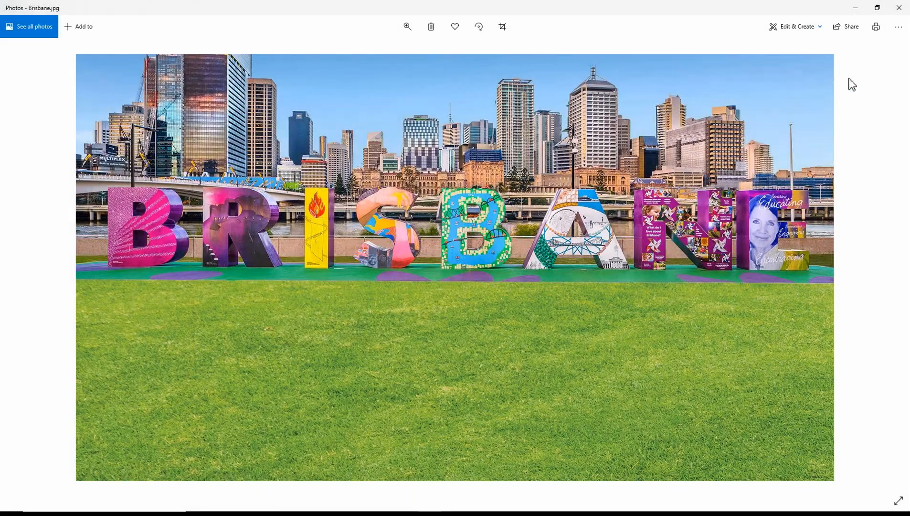
click(900, 9)
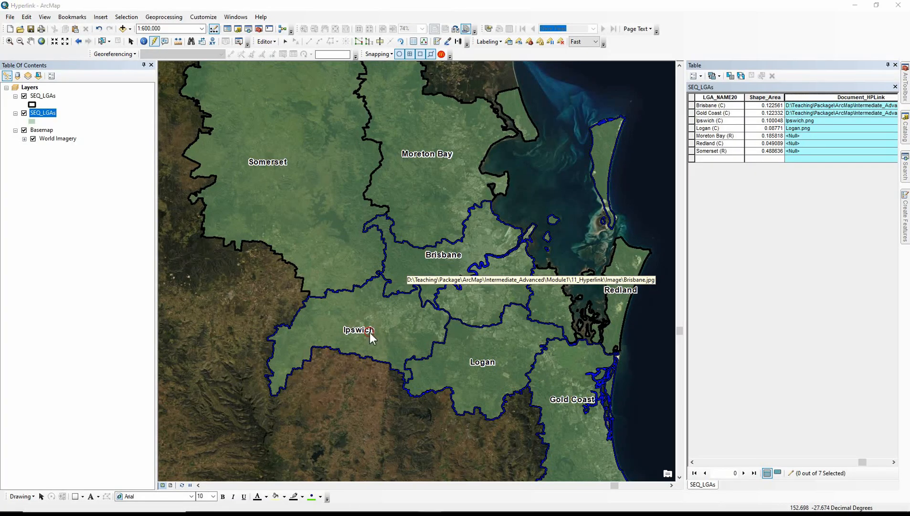
click(367, 332)
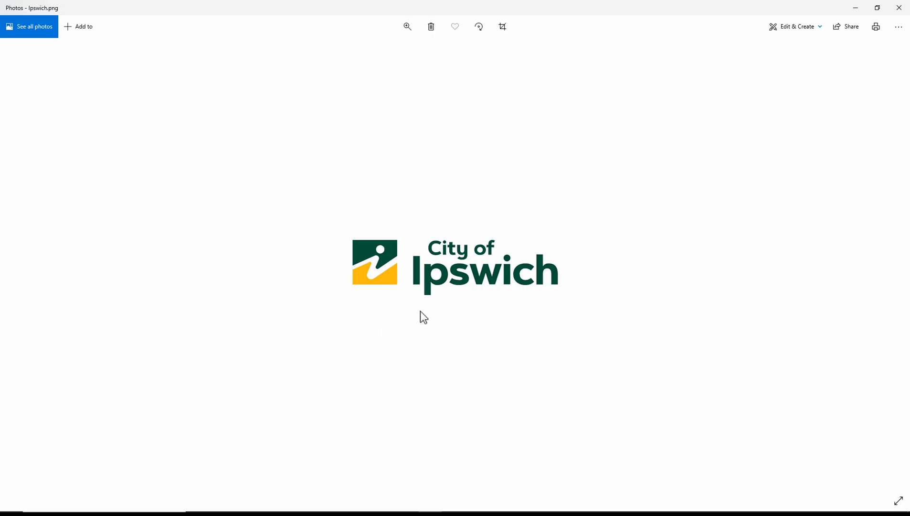
click(901, 7)
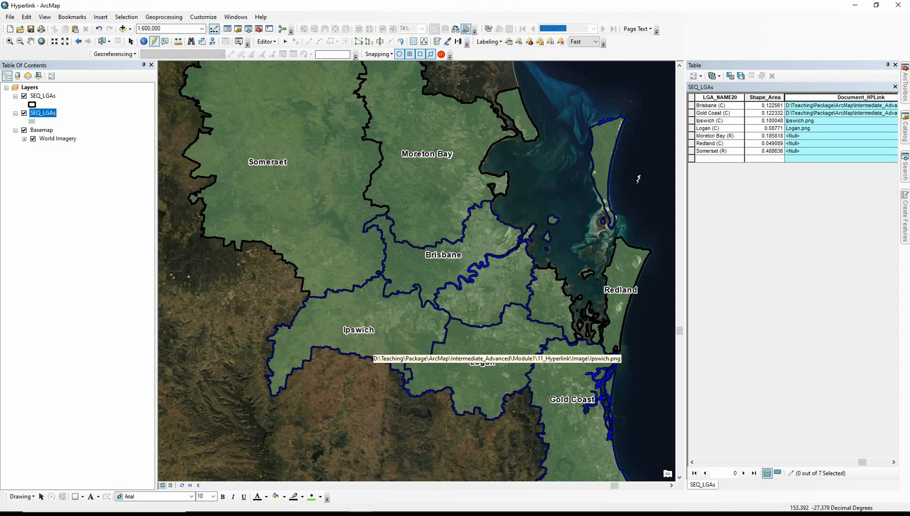
Highlight the Ipswich and Logan records, followed by Brisbane and Gold Coast, to compare file-name and full-path links.
click(692, 120)
drag(693, 125, 693, 129)
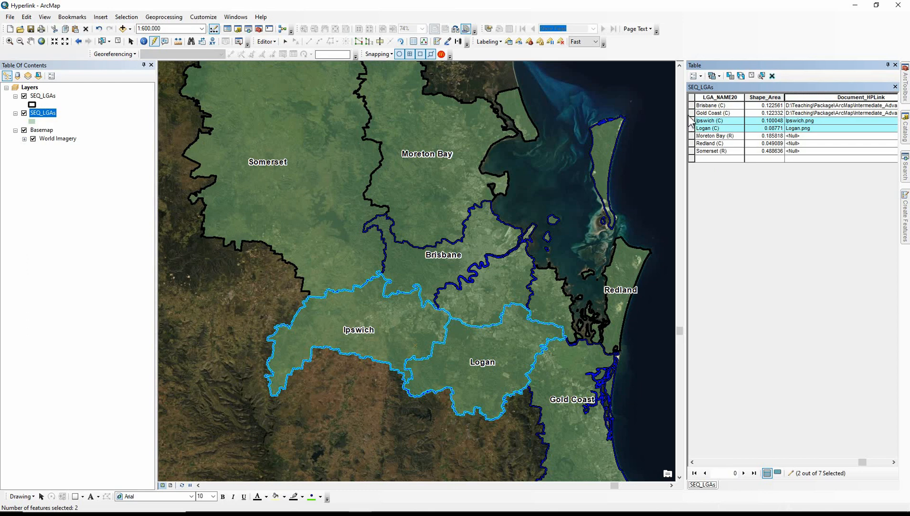
drag(691, 104, 692, 115)
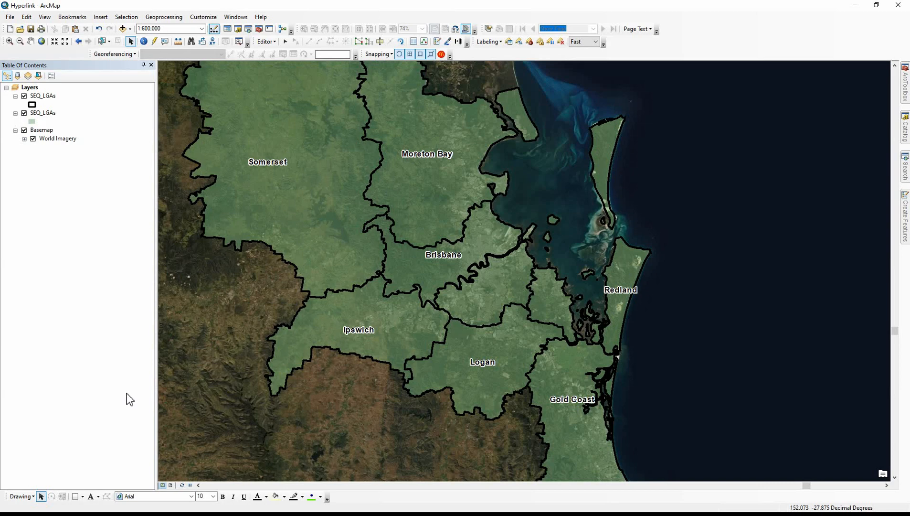
Open the filled SEQ_LGAs layer's attribute table as a floating window and stop the edit session, saving the edits.
right_click(44, 113)
click(61, 143)
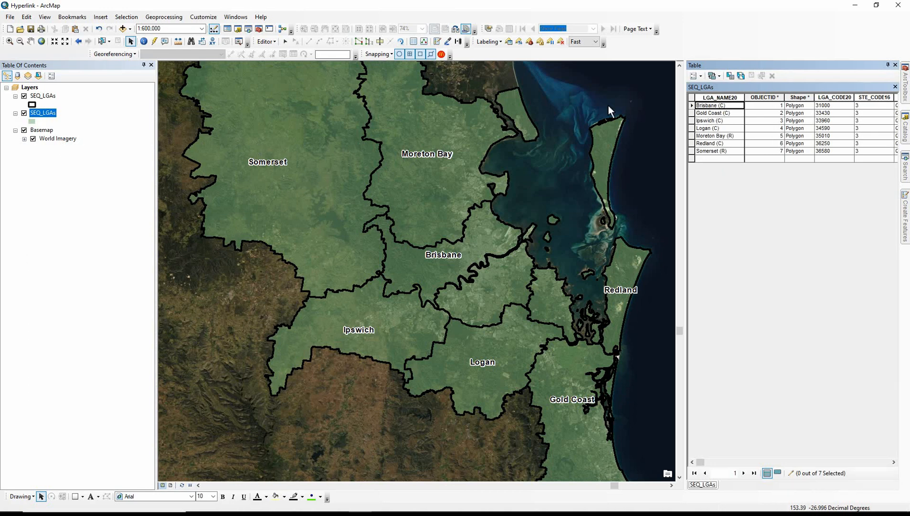
drag(739, 68, 294, 130)
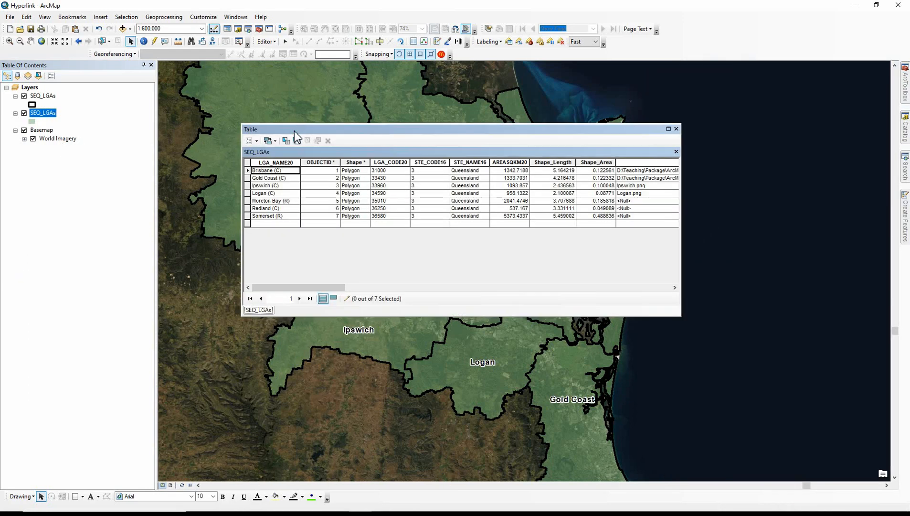
click(251, 140)
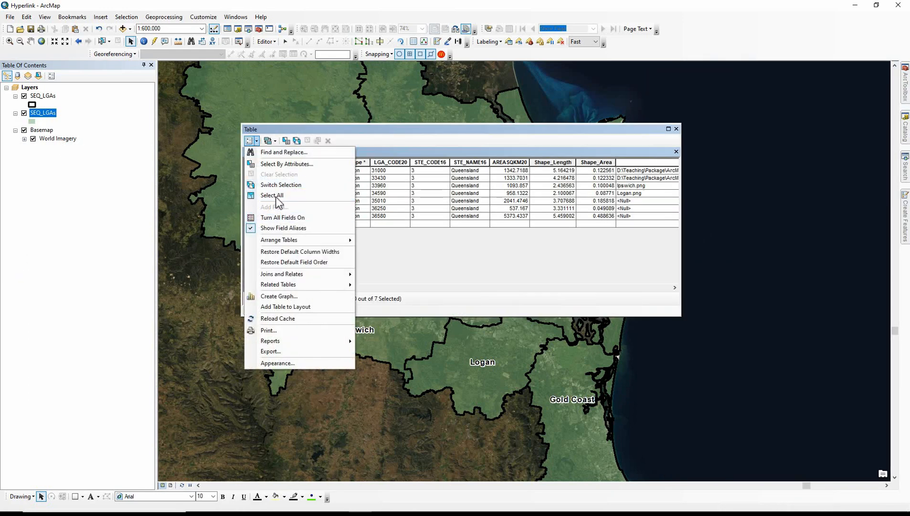
click(266, 41)
click(275, 63)
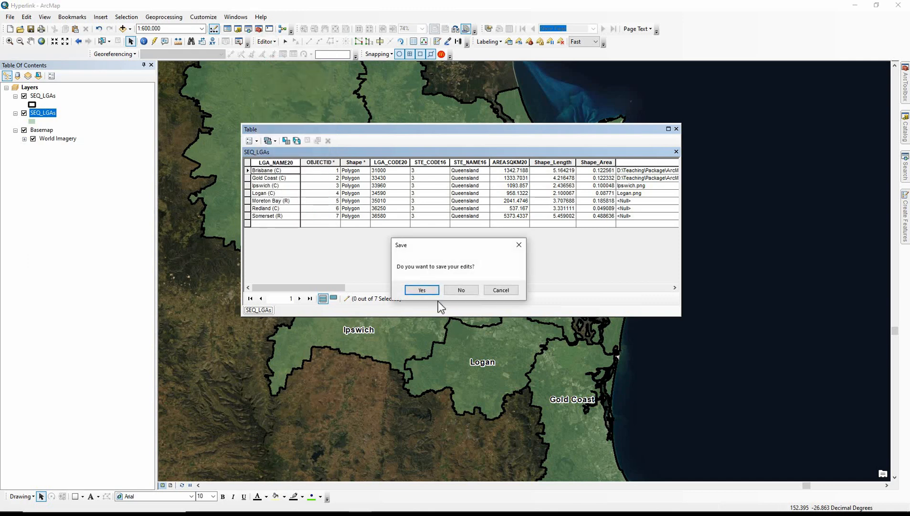
click(422, 290)
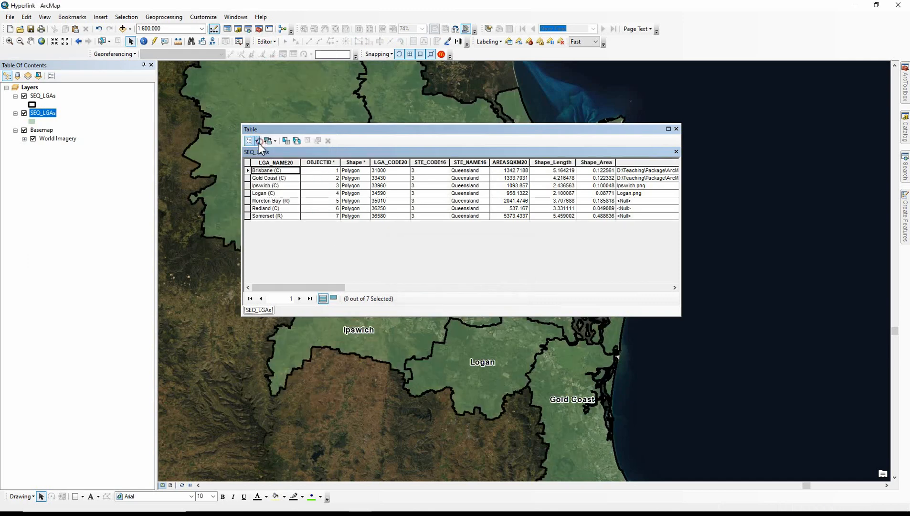
Add a Text field named URL_HPLink with a length of 200 to the SEQ_LGAs table.
click(258, 140)
click(272, 208)
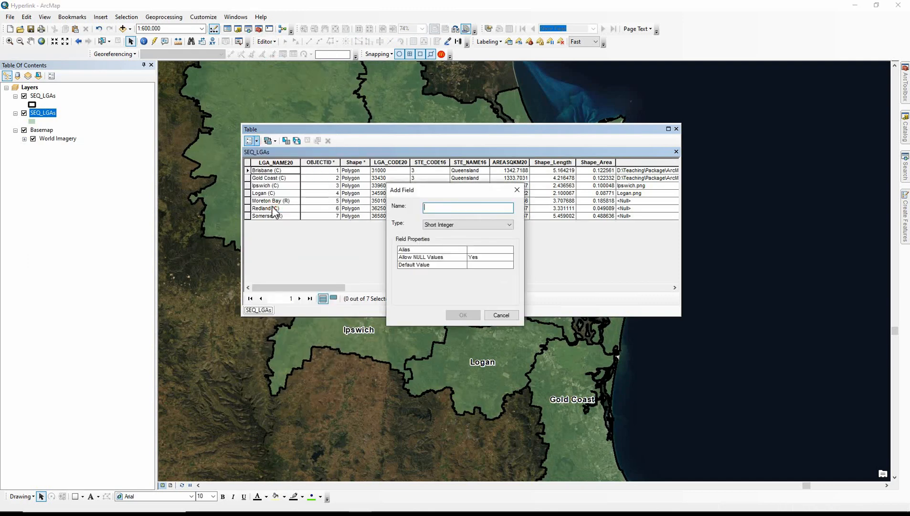
text(URL_HPLink)
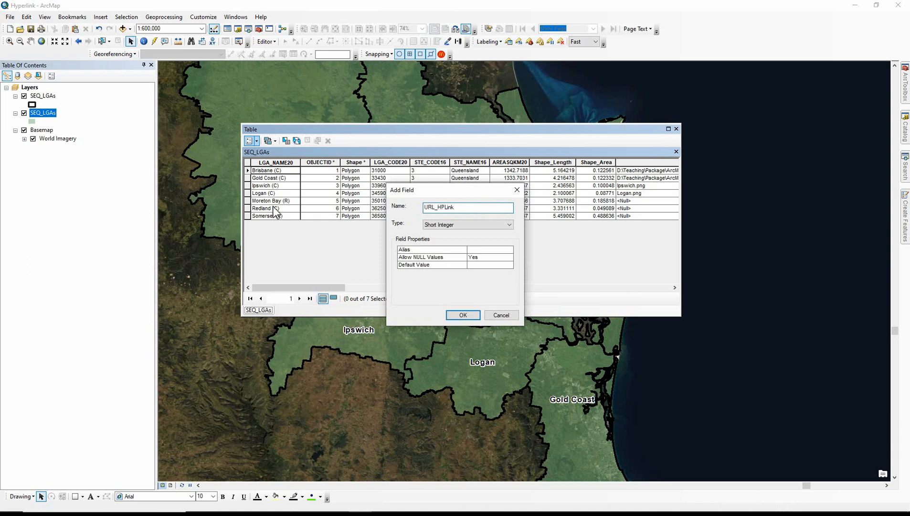
click(449, 225)
click(439, 260)
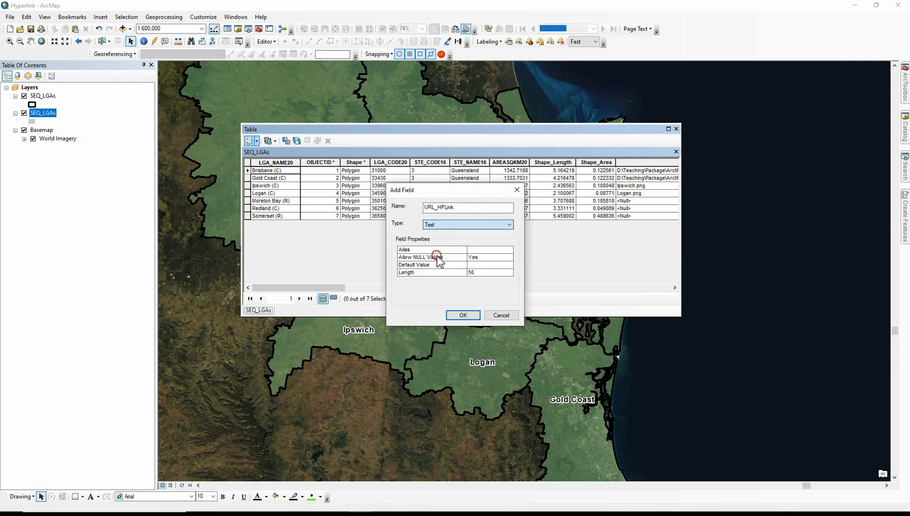
click(472, 272)
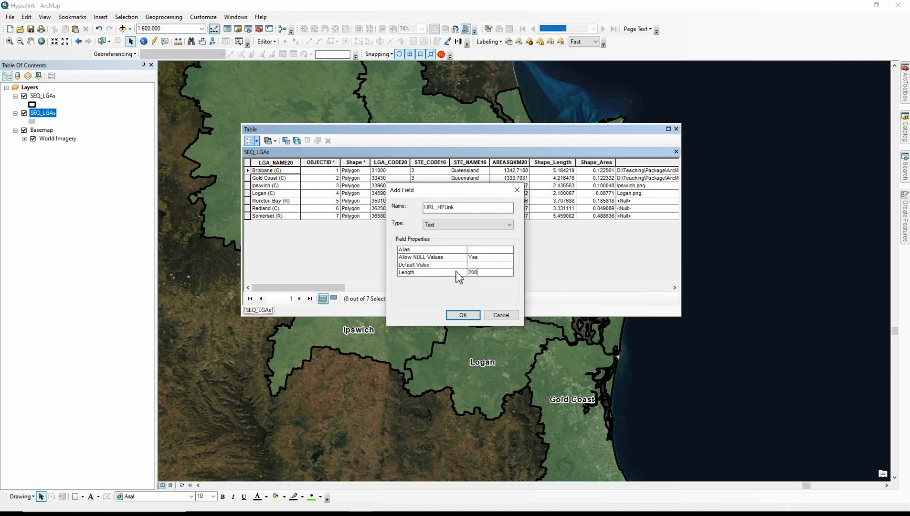
text(200)
click(463, 315)
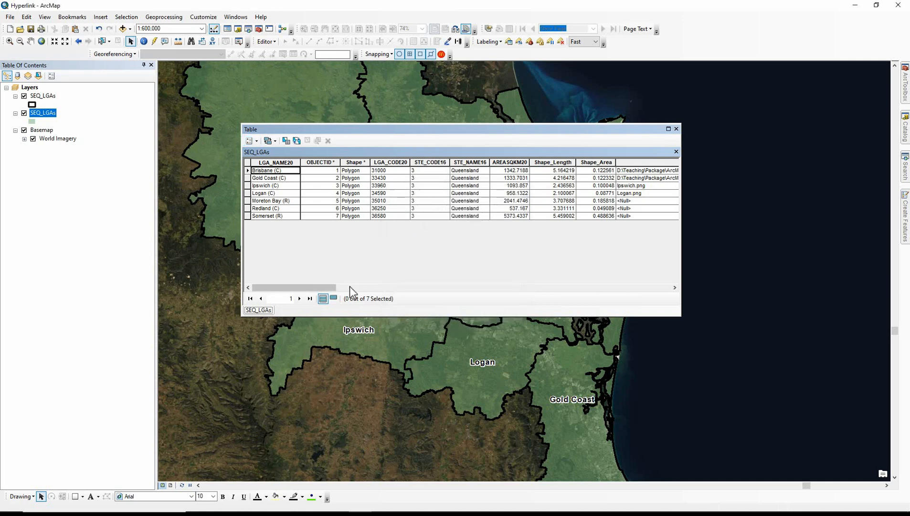
Switch to the Chrome browser, copy the web address of the Brisbane Wikipedia page and return to ArcMap.
click(331, 288)
drag(331, 287, 667, 317)
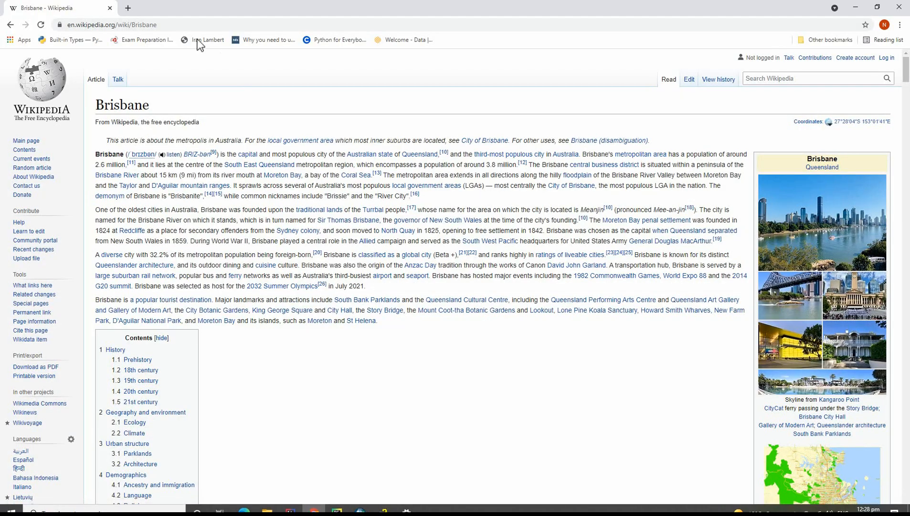
click(150, 25)
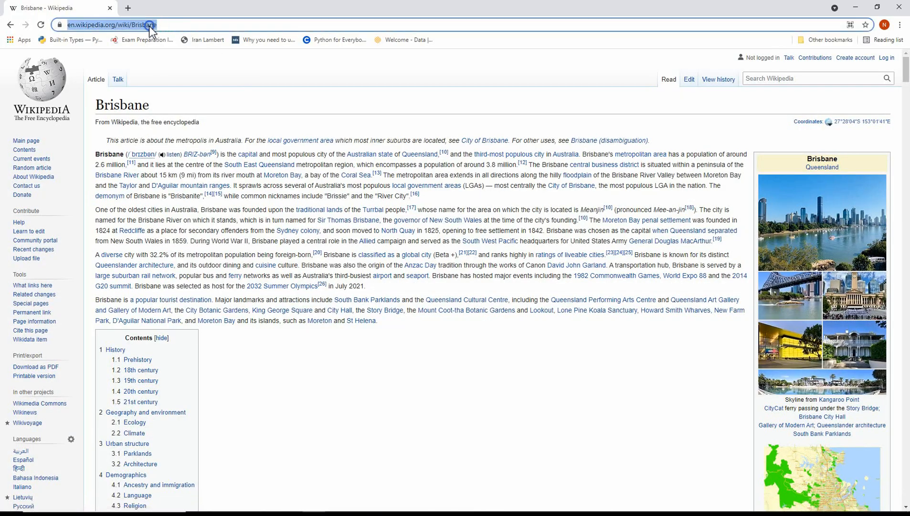
right_click(150, 26)
click(169, 78)
click(855, 7)
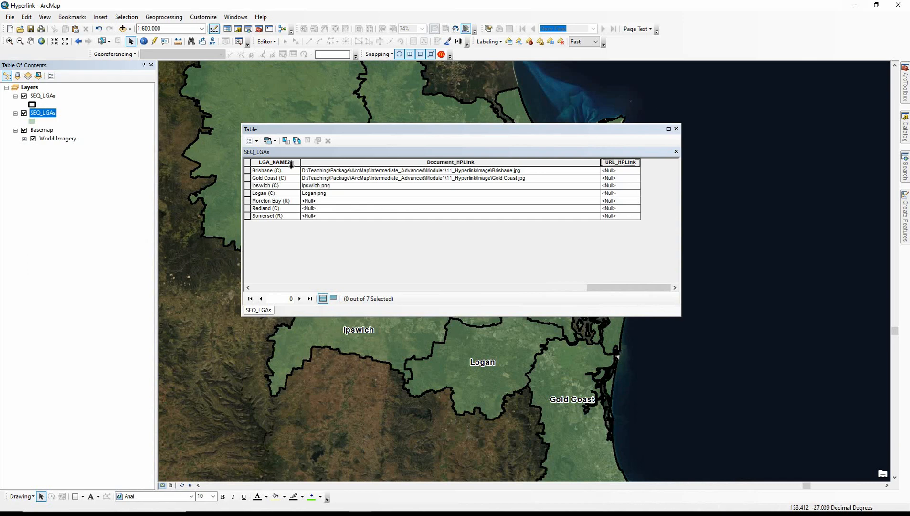
click(248, 170)
right_click(622, 162)
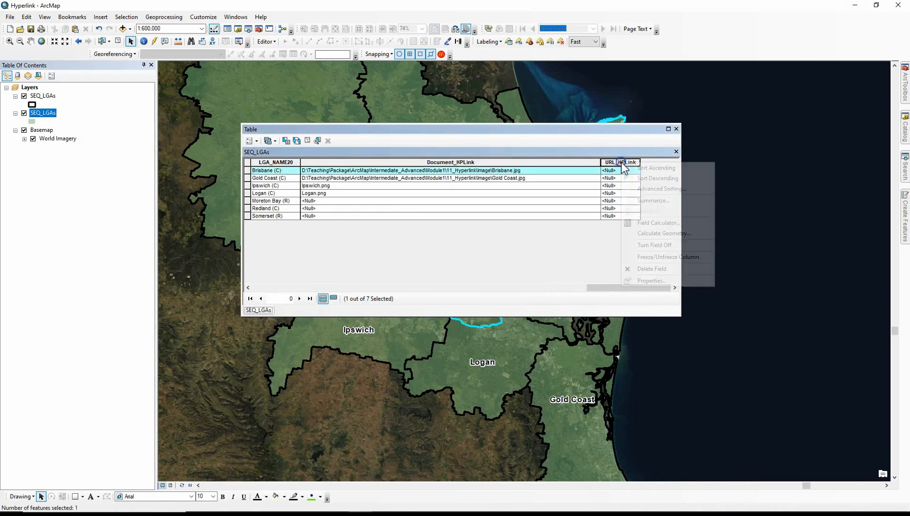
click(645, 223)
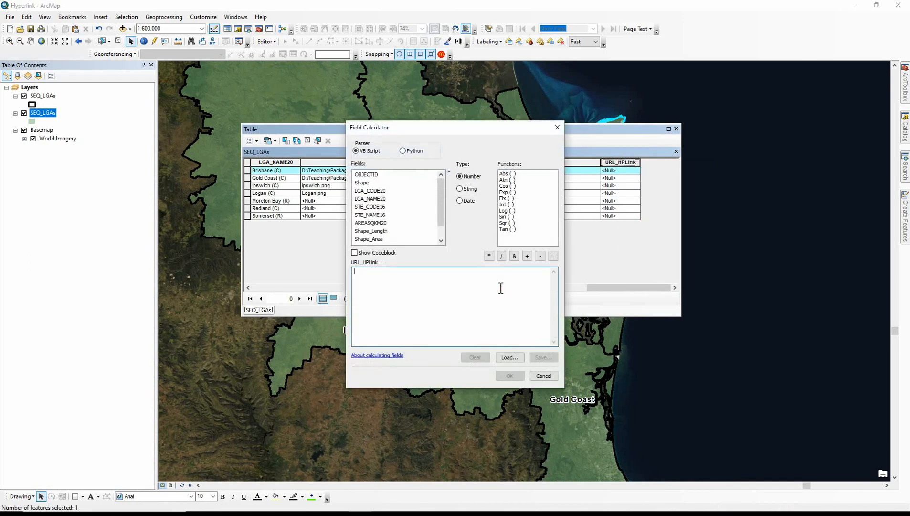
text(")
key(ctrl+v)
text(")
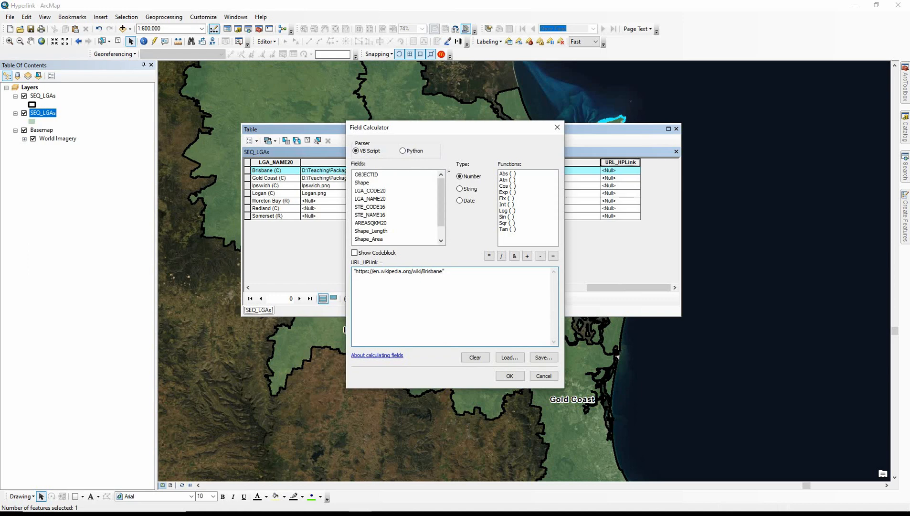
double_click(393, 275)
click(387, 271)
click(508, 376)
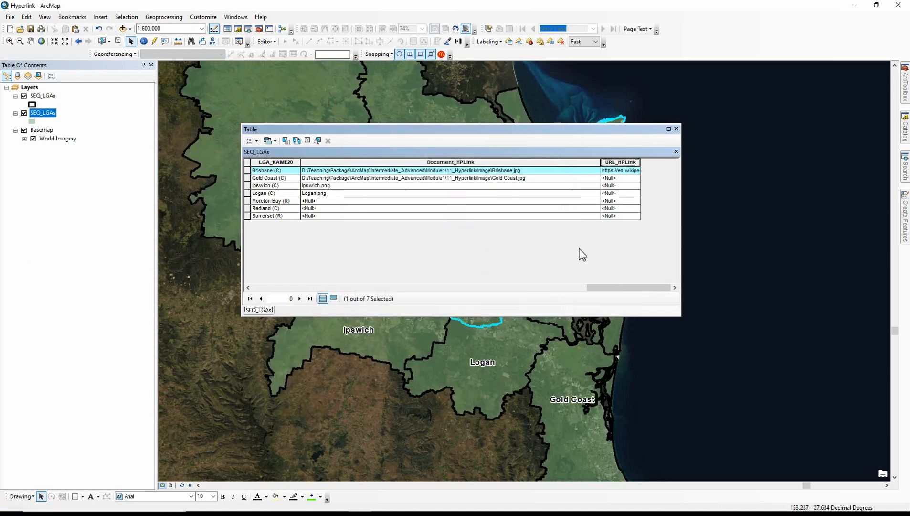
Narrow the Document_HPLink column, then widen the table window and the URL_HPLink column to show the full web address.
drag(601, 165, 342, 163)
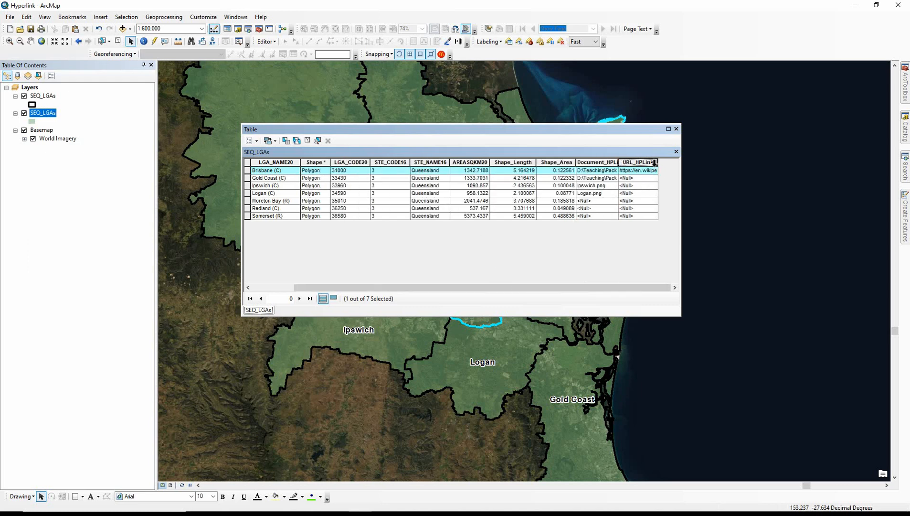
drag(681, 173, 861, 174)
drag(698, 162, 840, 164)
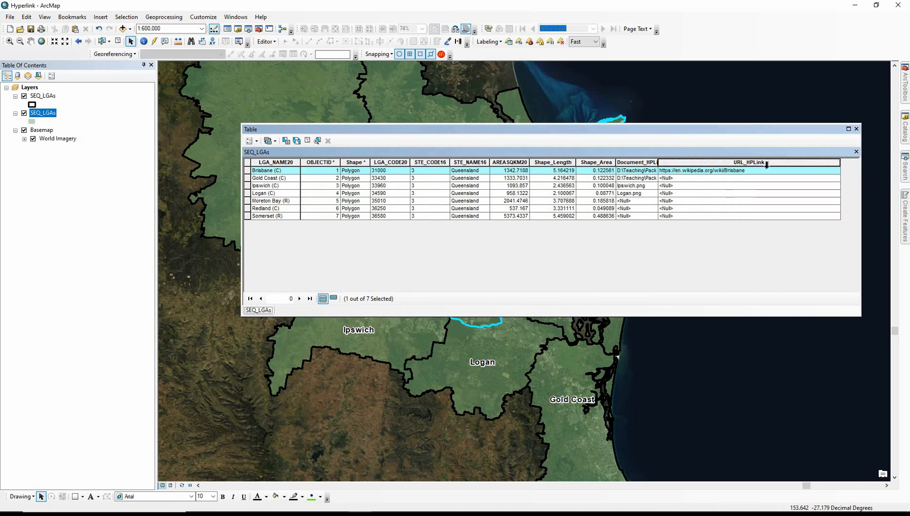
Limit the visible fields of the second SEQ_LGAs layer to LGA_NAME20, Document_HPLink and URL_HPLink.
double_click(51, 115)
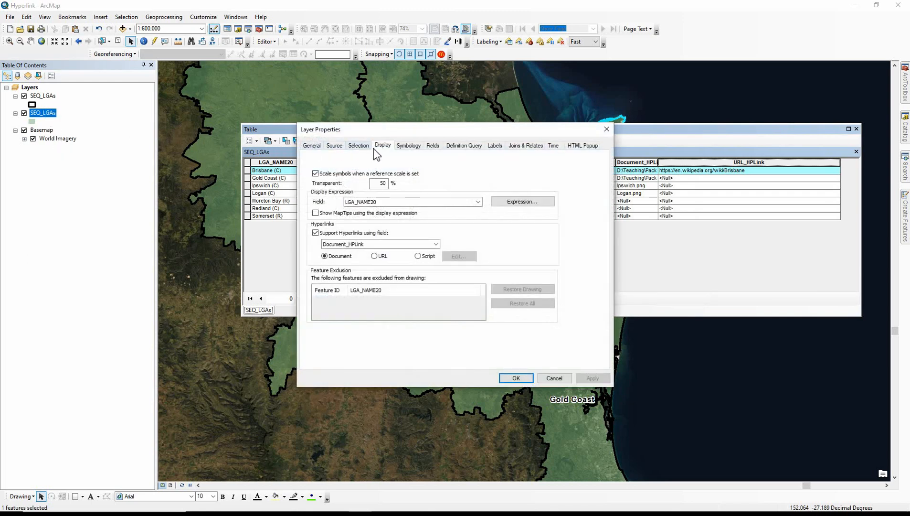
click(432, 146)
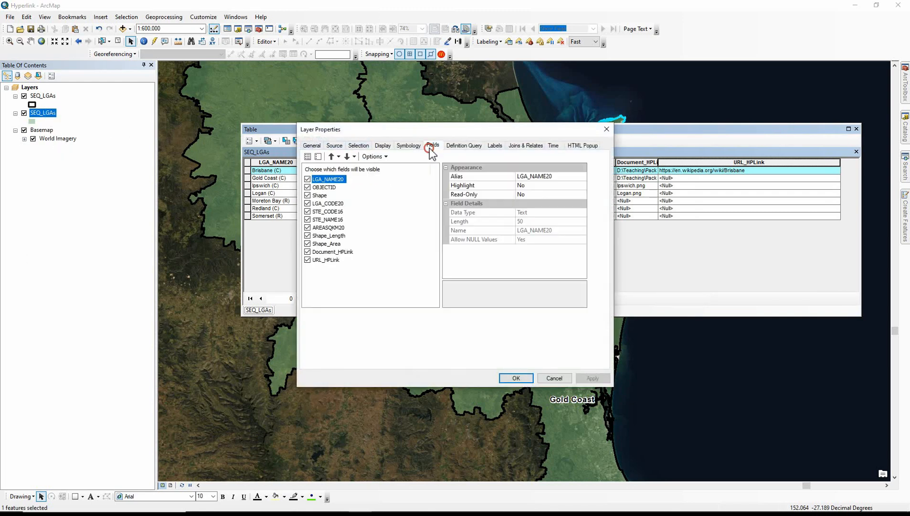
click(318, 157)
click(308, 179)
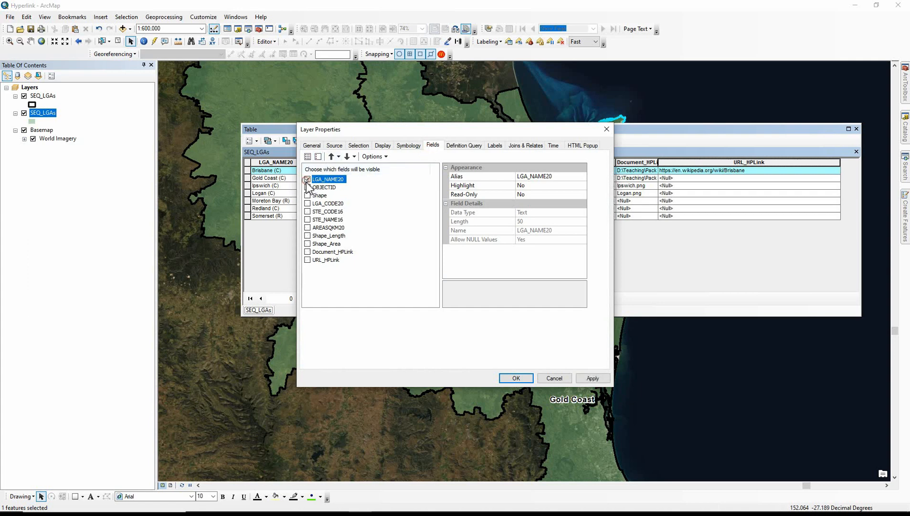
click(307, 252)
click(307, 260)
click(515, 378)
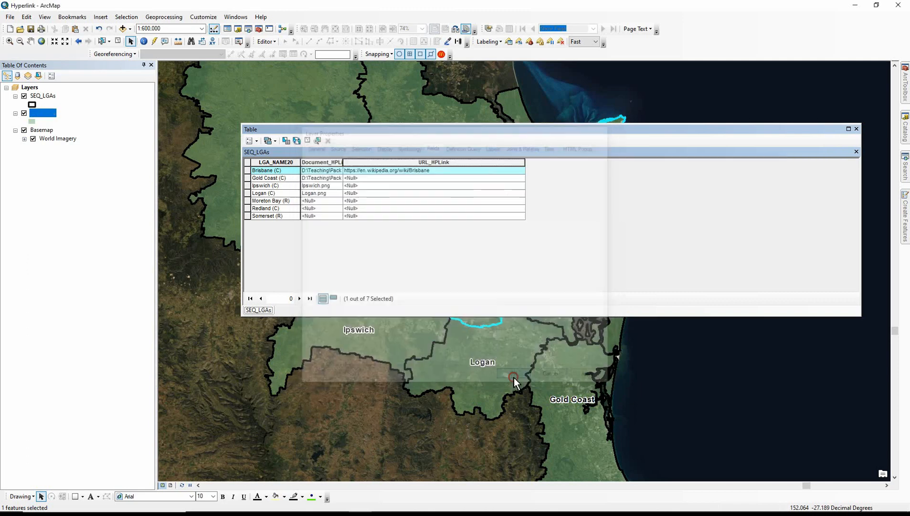
Switch to Chrome, change the Wikipedia address to end in goldcoast, load and copy it, and return to ArcMap.
mouse_move(314, 503)
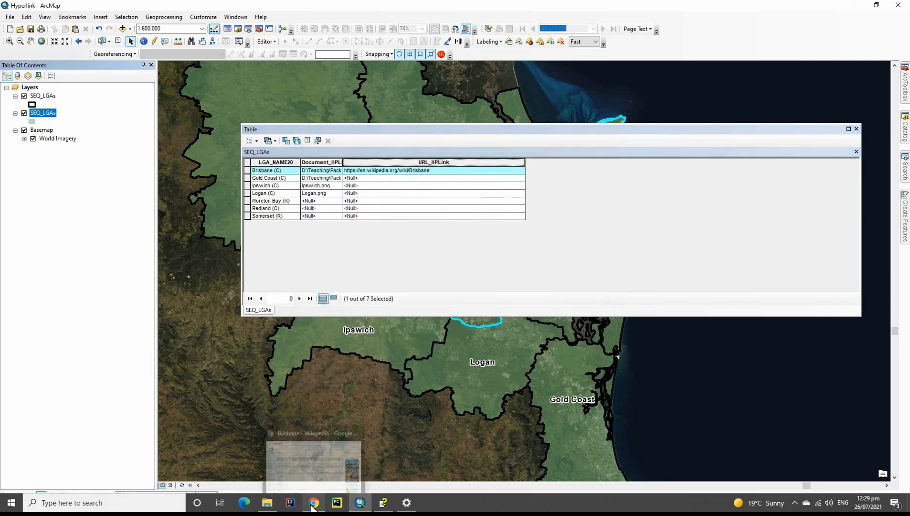
click(310, 471)
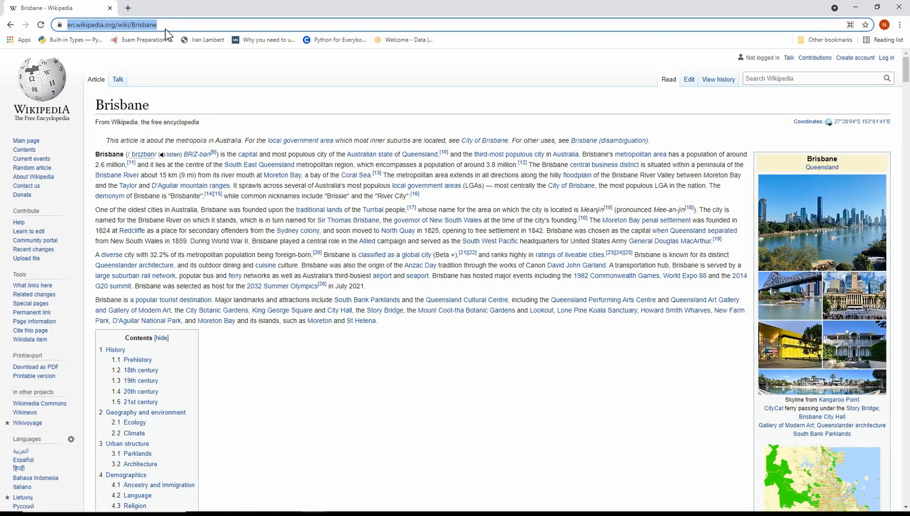
click(167, 25)
drag(183, 25, 152, 22)
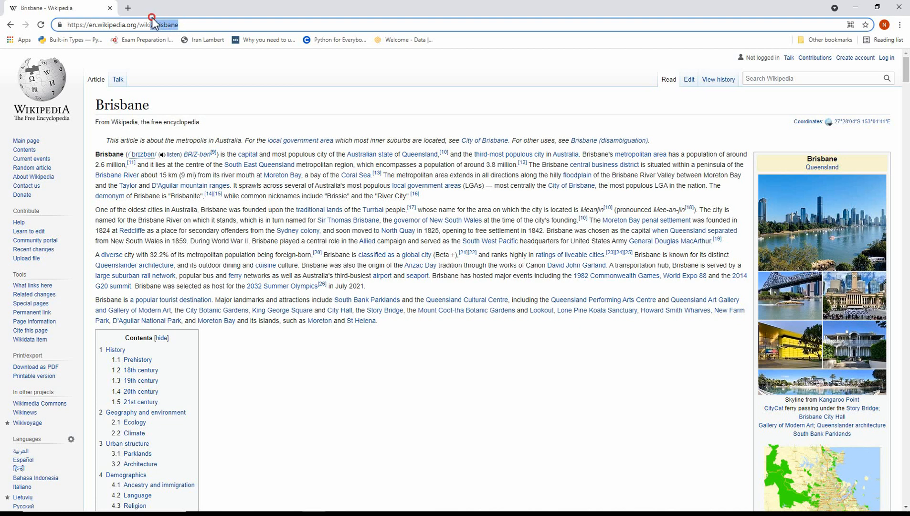
text(goldcoast)
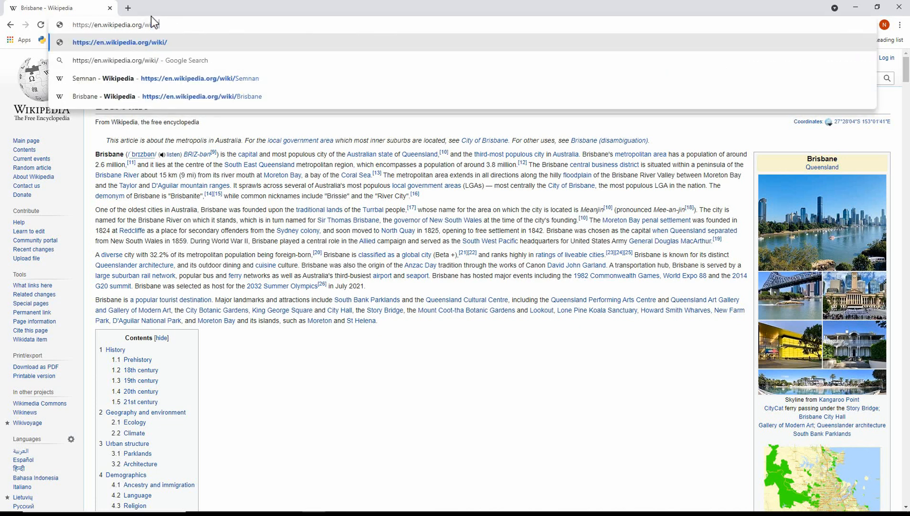
key(Return)
click(165, 25)
key(ctrl+c)
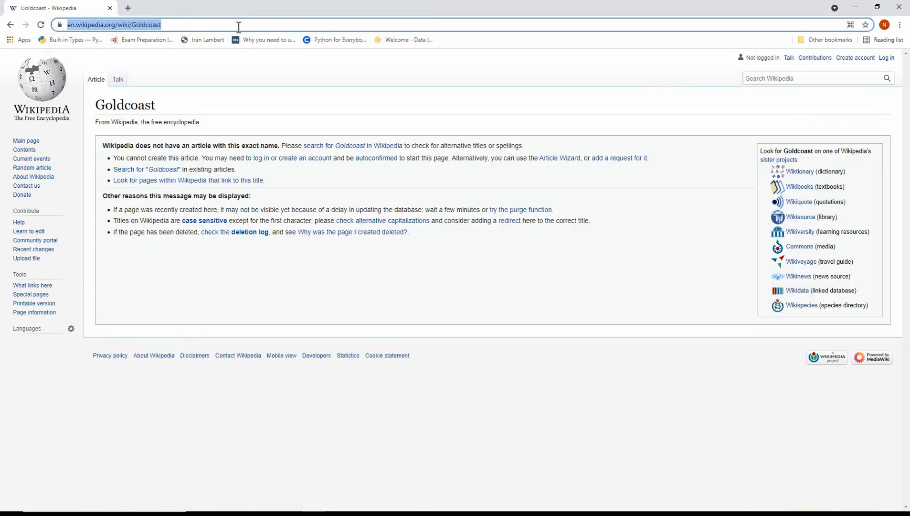
click(855, 7)
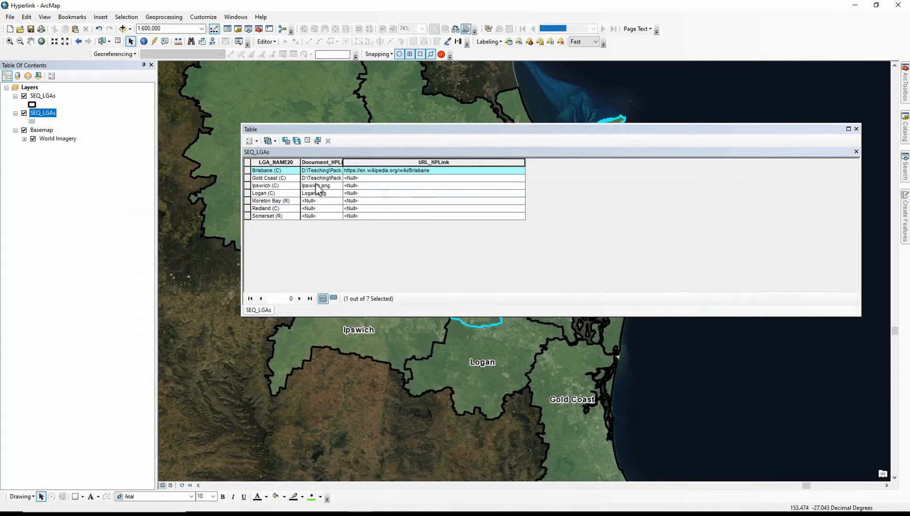
click(247, 178)
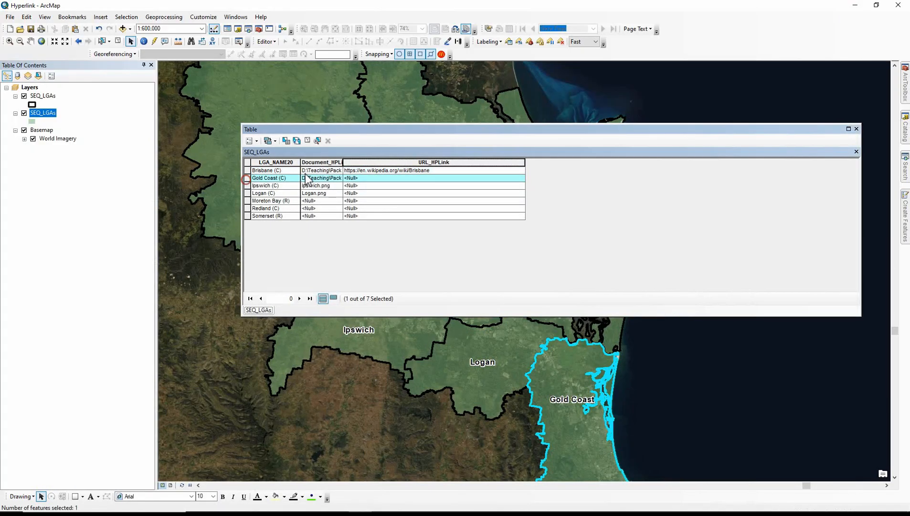
right_click(357, 161)
click(383, 222)
key(ctrl+a)
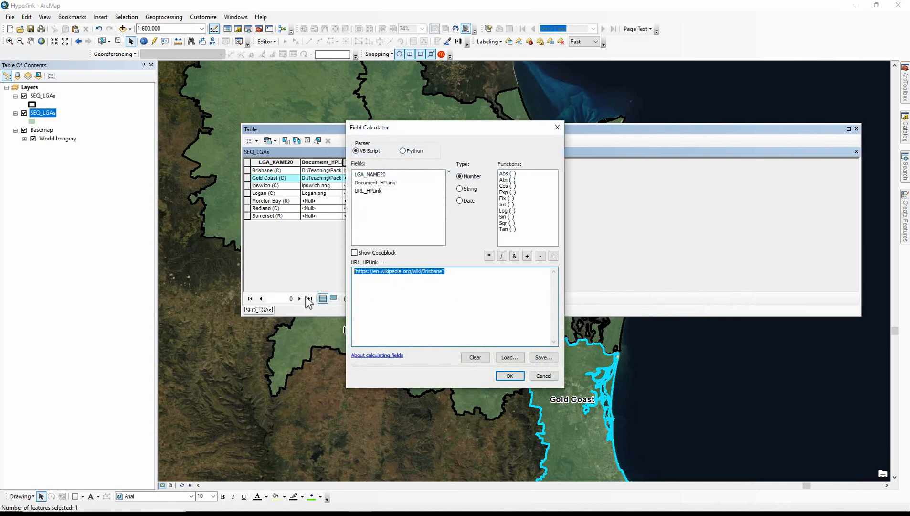
text(")
key(ctrl+v)
text(")
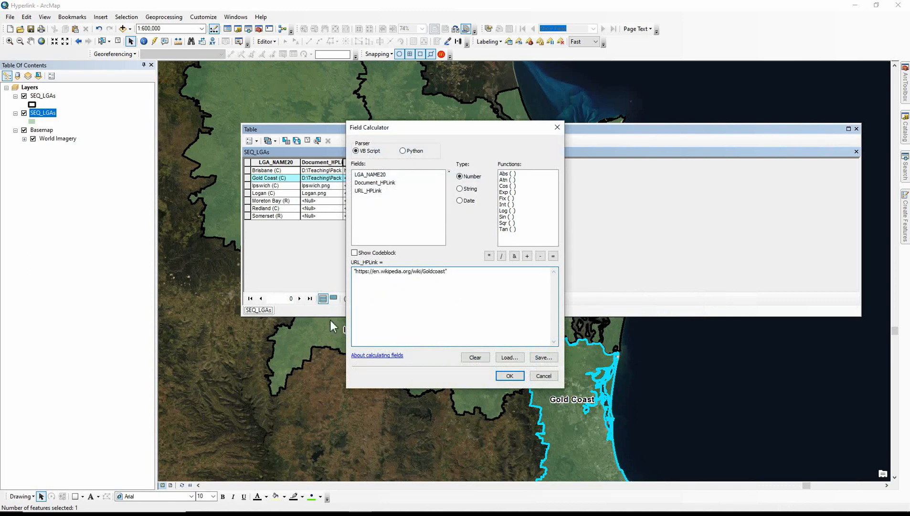
click(509, 376)
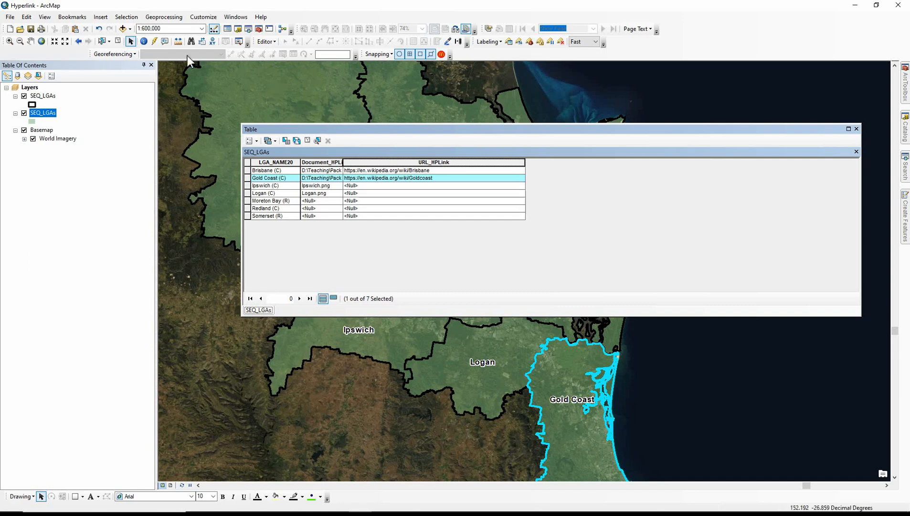
click(13, 17)
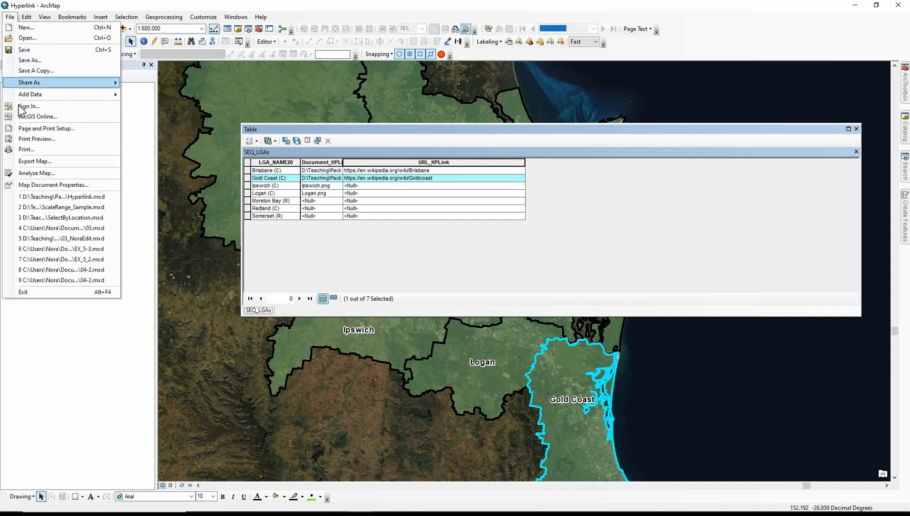
click(38, 184)
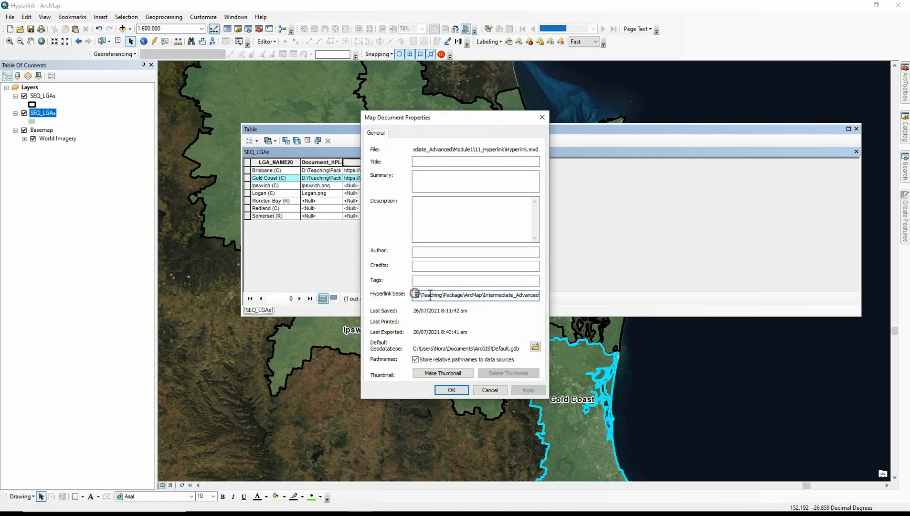
drag(415, 294, 485, 298)
key(ctrl+v)
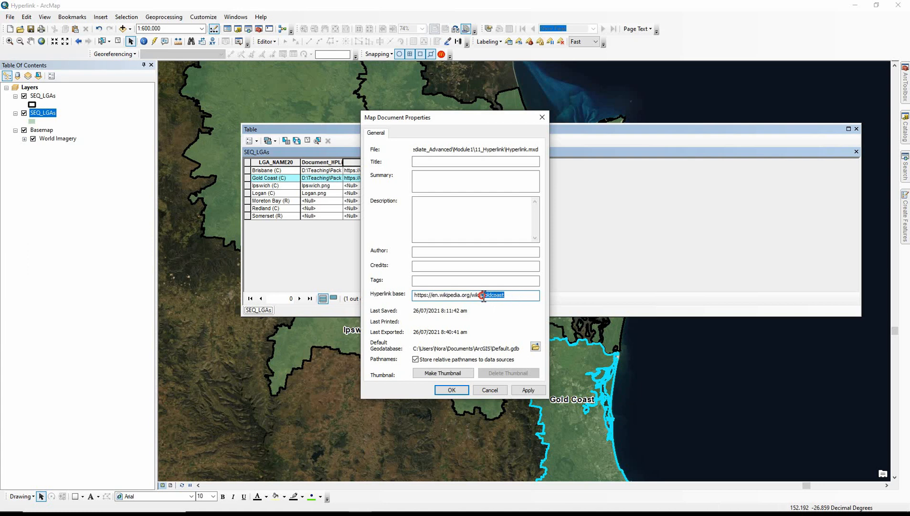
key(BackSpace)
click(452, 391)
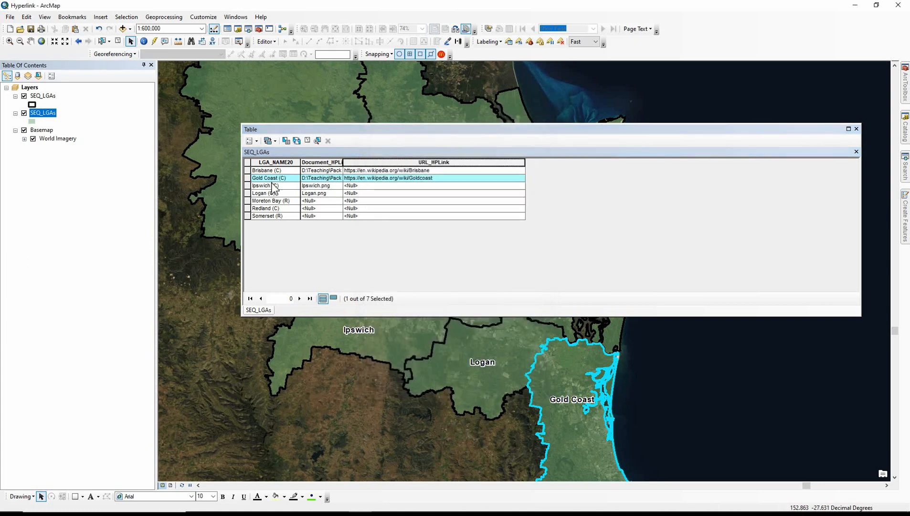
Start an edit session and enter ipswich and logan as the URL_HPLink values of the Ipswich and Logan records.
click(247, 185)
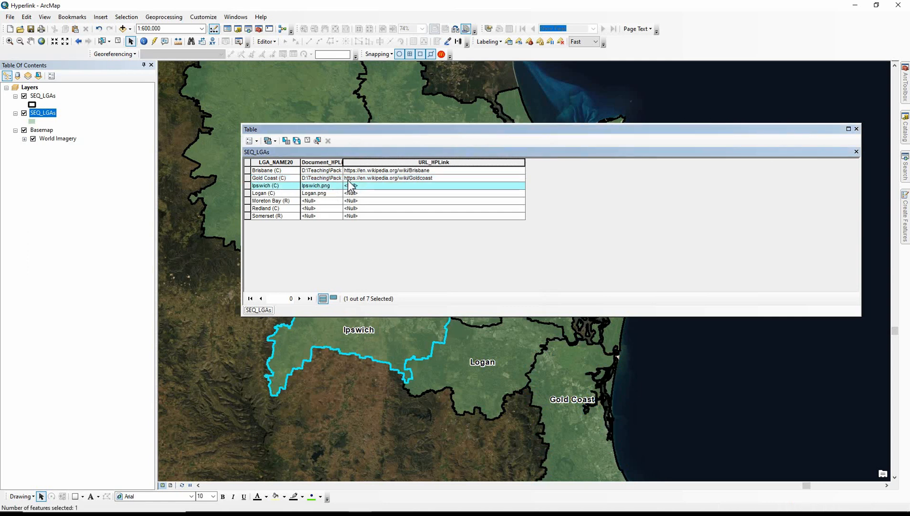
click(266, 41)
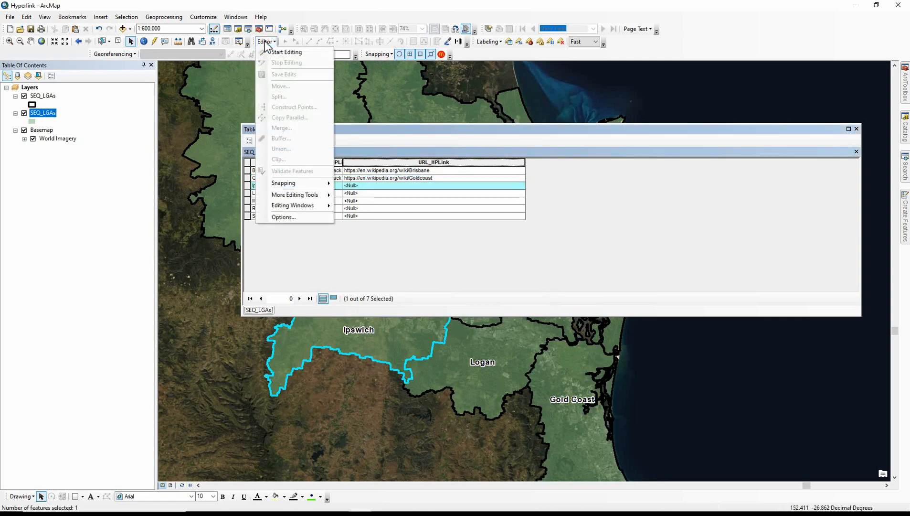
click(265, 42)
click(265, 42)
click(270, 53)
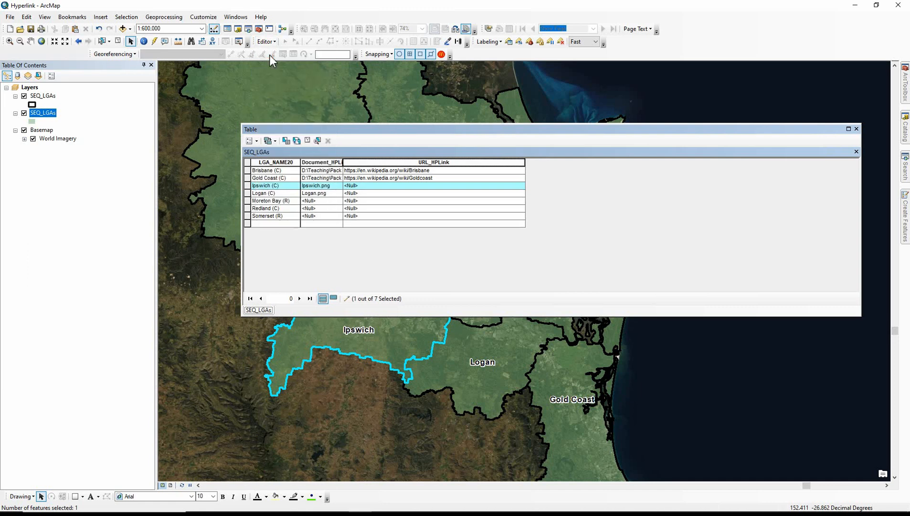
click(360, 186)
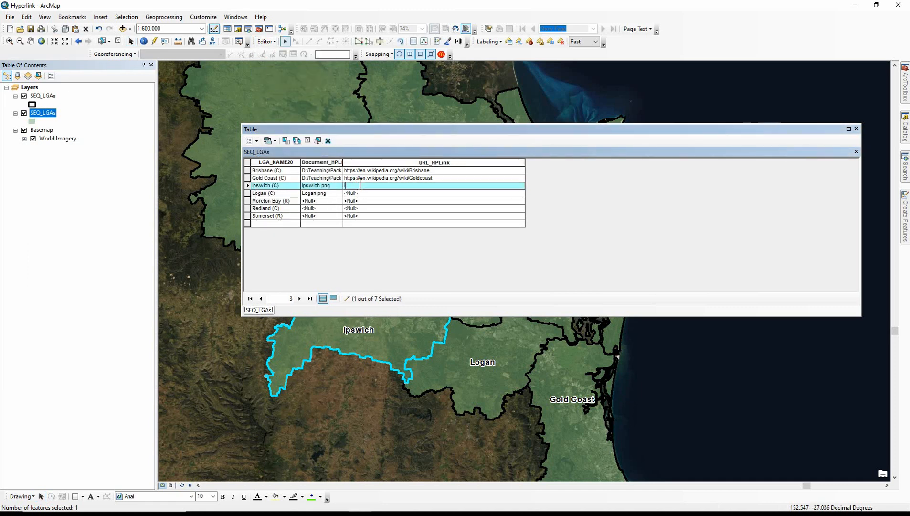
text(ipswich)
click(366, 193)
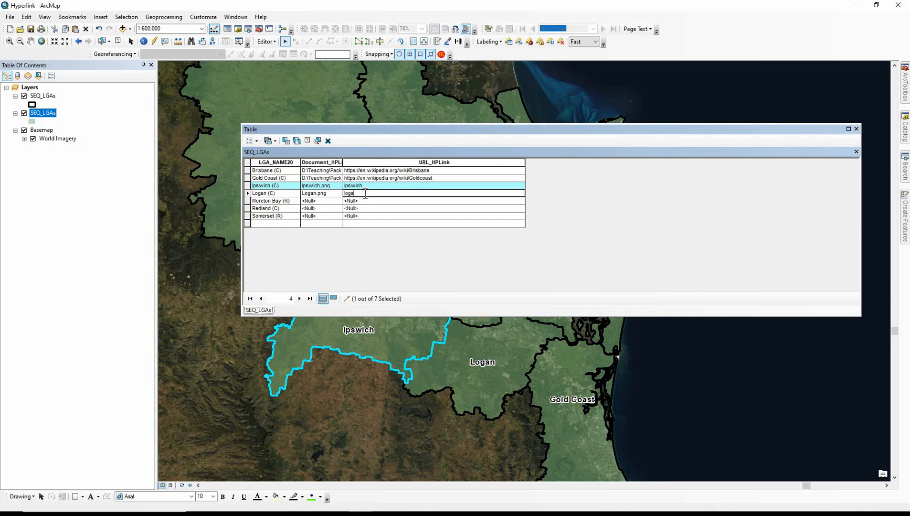
Clear the selection and rearrange the table to uncover the map, with a narrower window and a wider Document_HPLink column.
click(118, 42)
drag(245, 125, 435, 132)
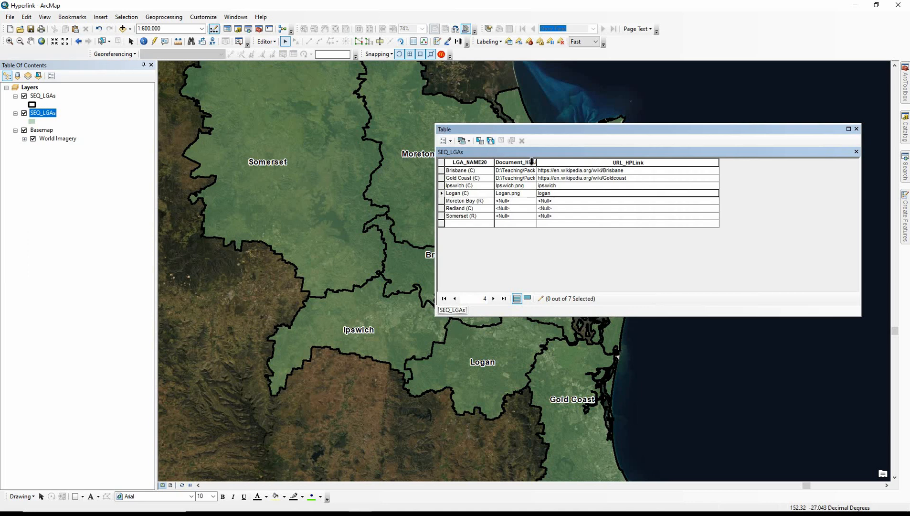
drag(536, 163, 618, 165)
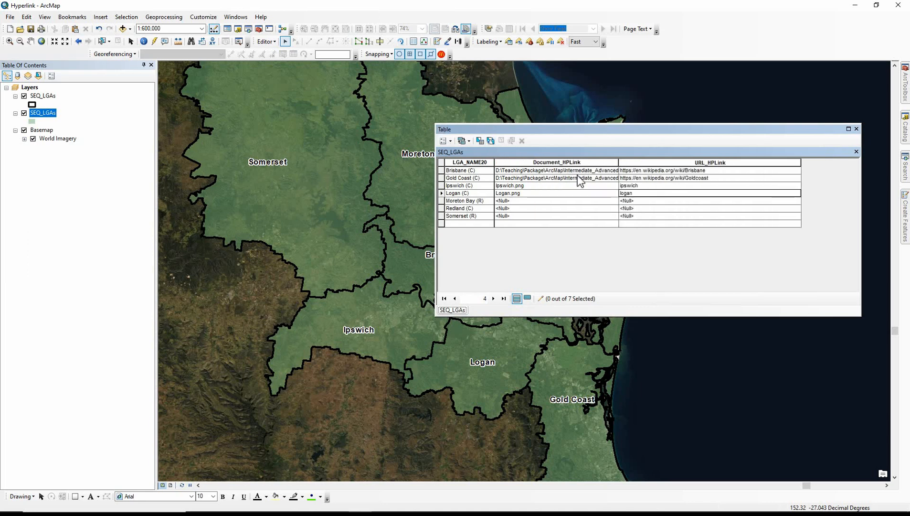
click(506, 193)
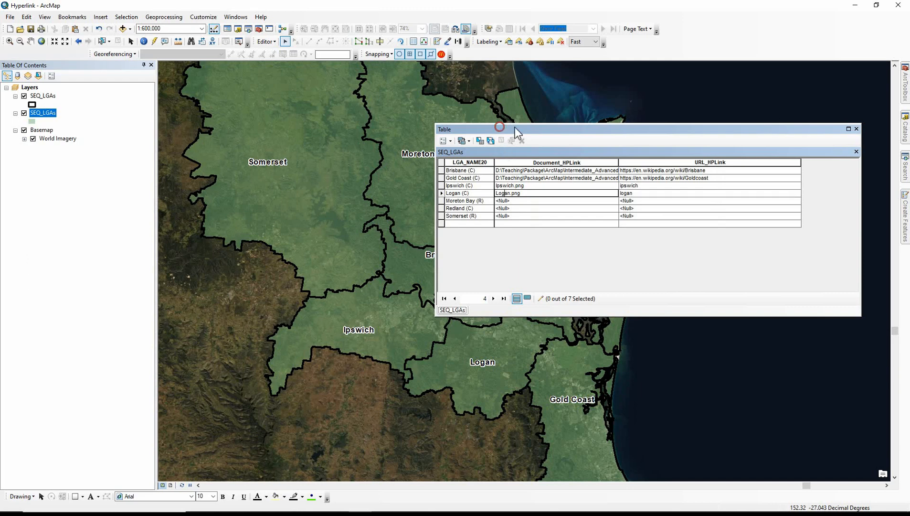
drag(515, 128, 597, 122)
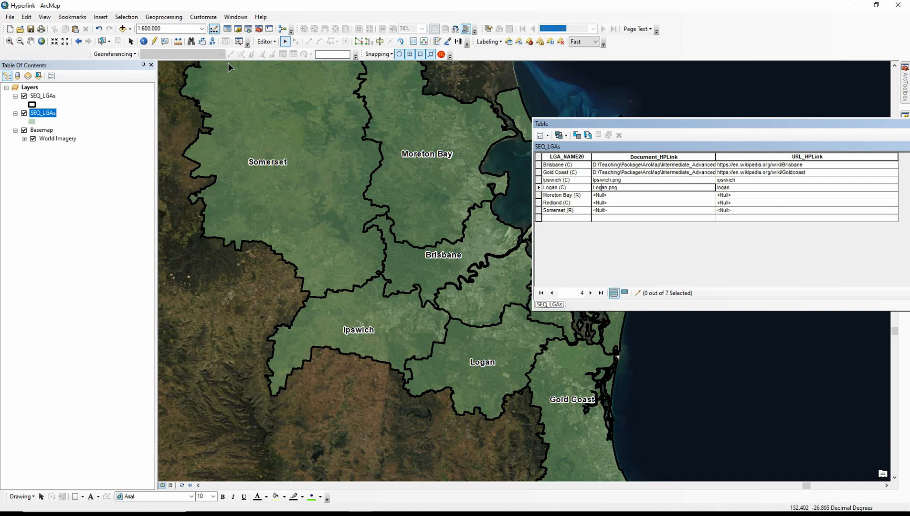
Test Logan's link with the Hyperlink tool, examine the base and file name in the web address, and minimize the browser.
click(157, 43)
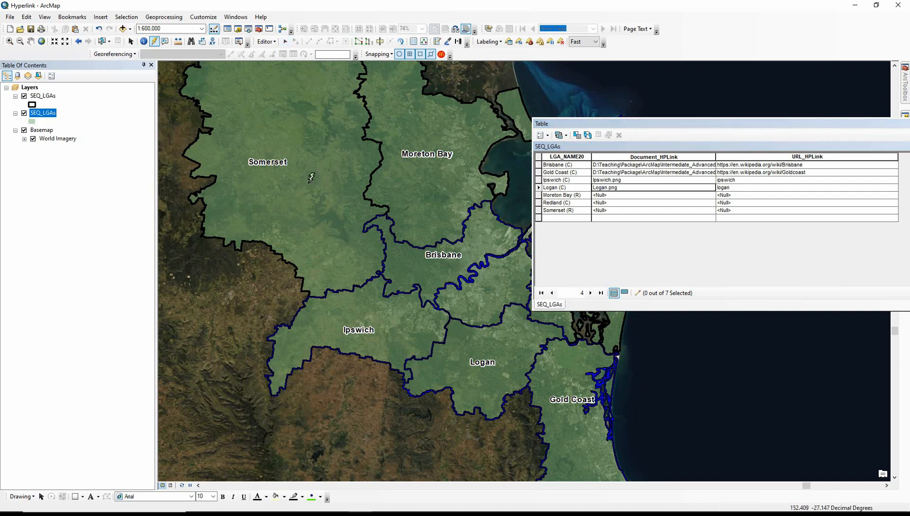
mouse_move(398, 258)
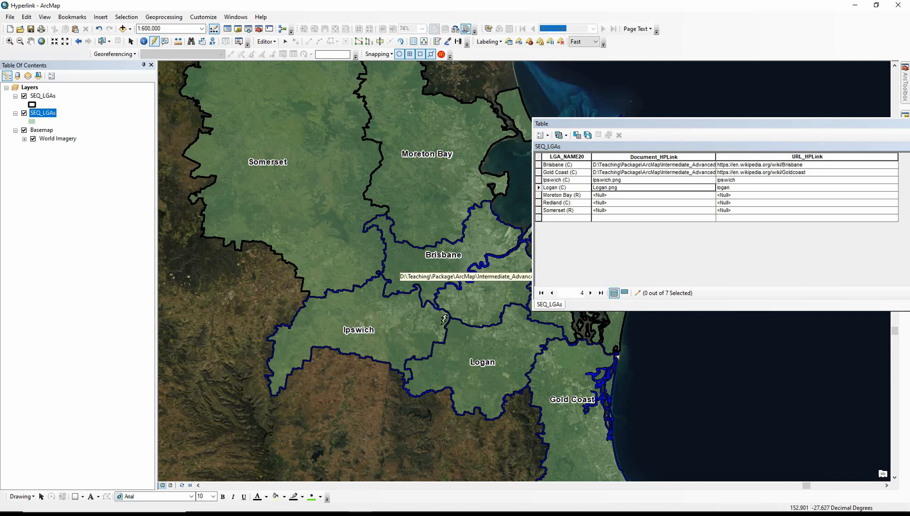
click(455, 340)
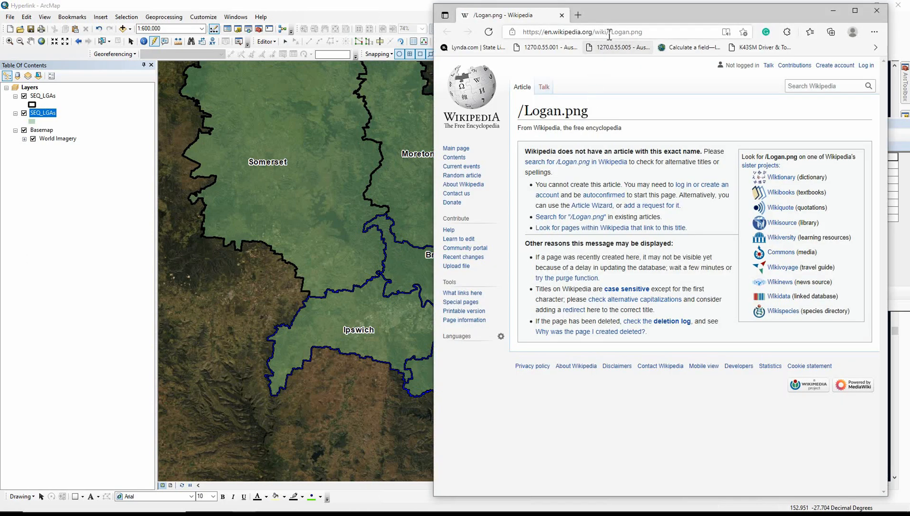
drag(610, 32, 526, 37)
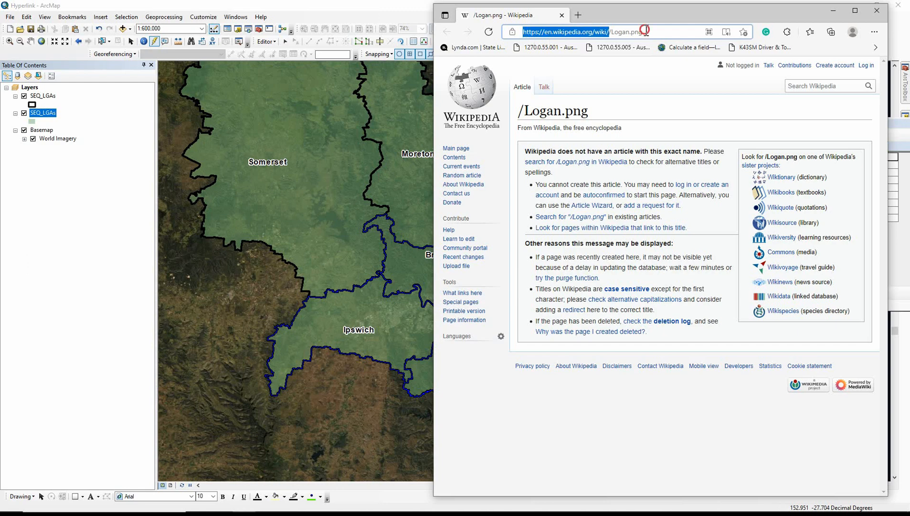
drag(644, 31, 614, 31)
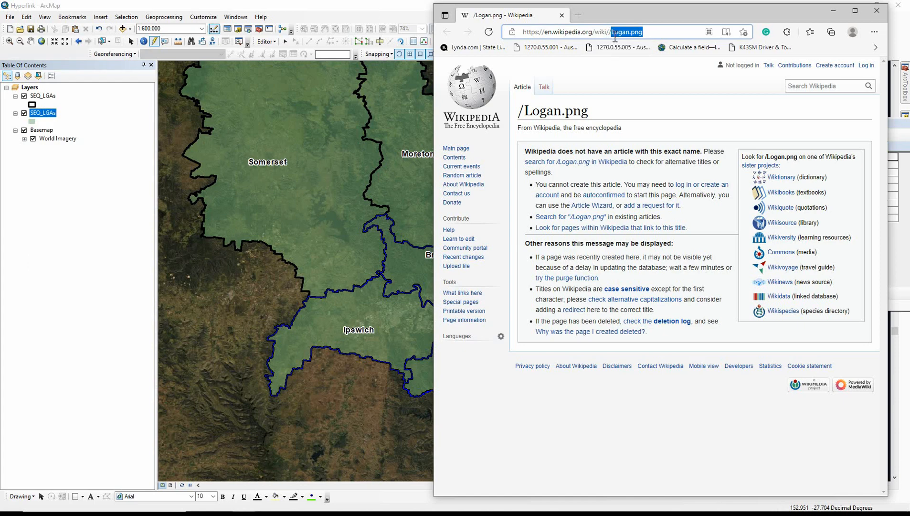
click(833, 10)
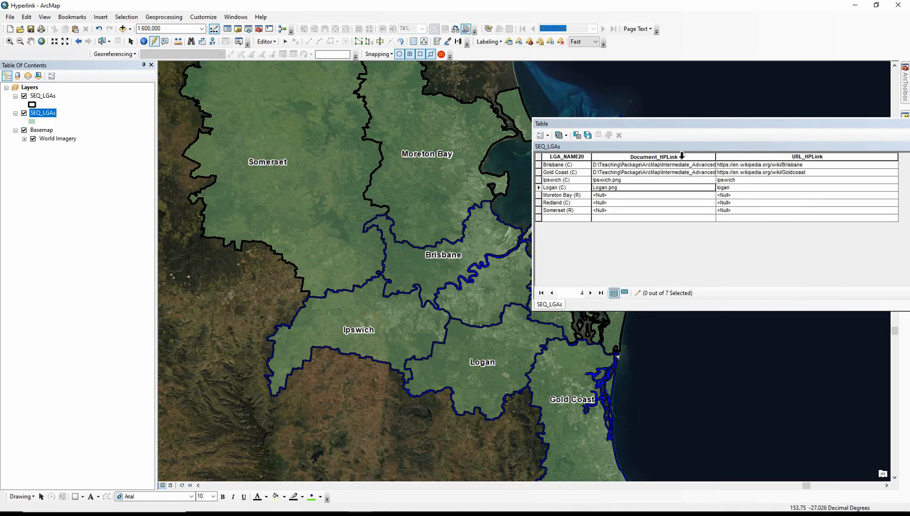
Highlight the Ipswich, Logan and Brisbane records one after another to compare their link values.
click(538, 180)
click(539, 188)
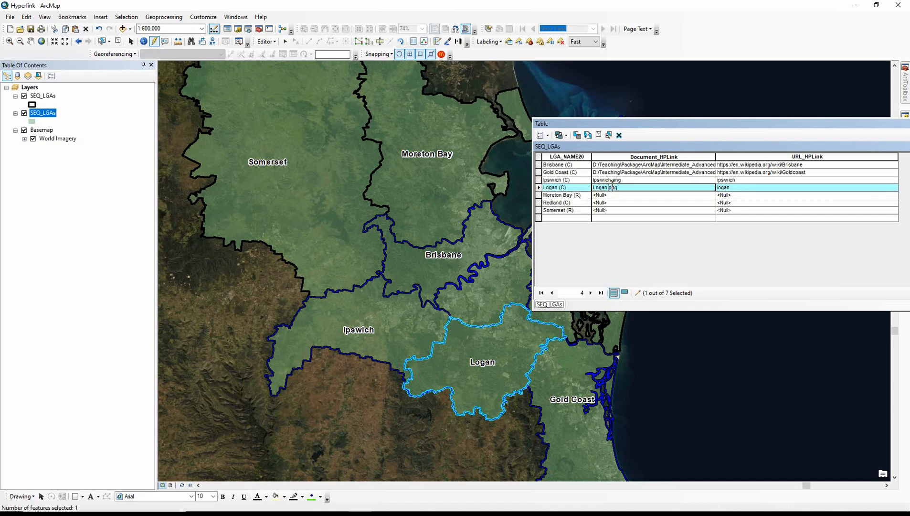
click(539, 165)
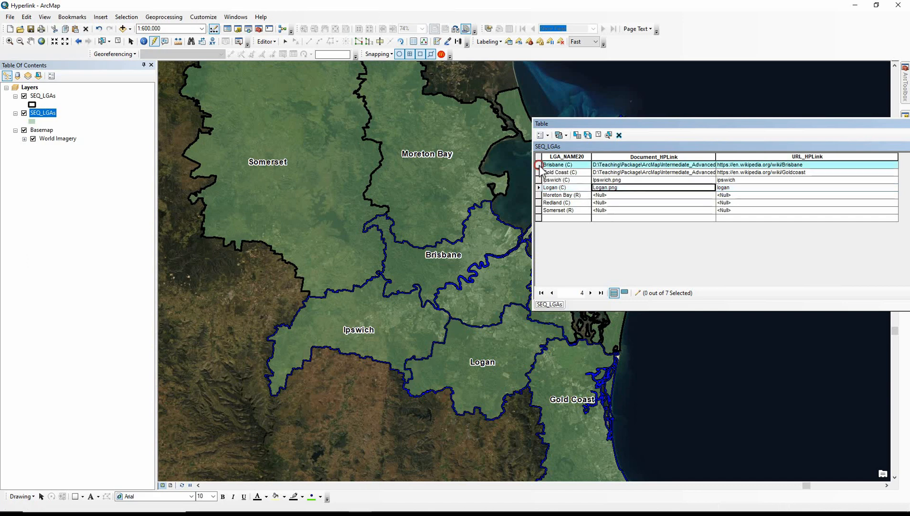
Test Brisbane's document link with the Hyperlink tool, close the photo, and clear the record selection.
click(491, 244)
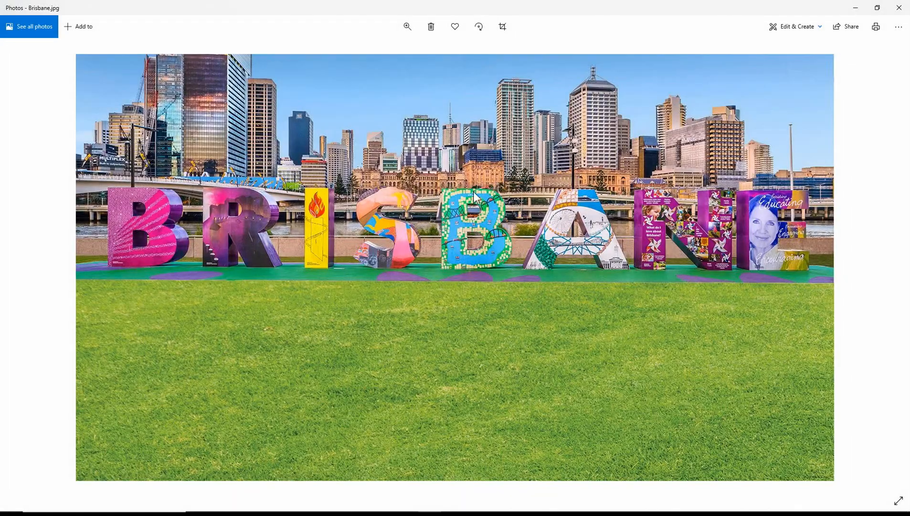
click(906, 6)
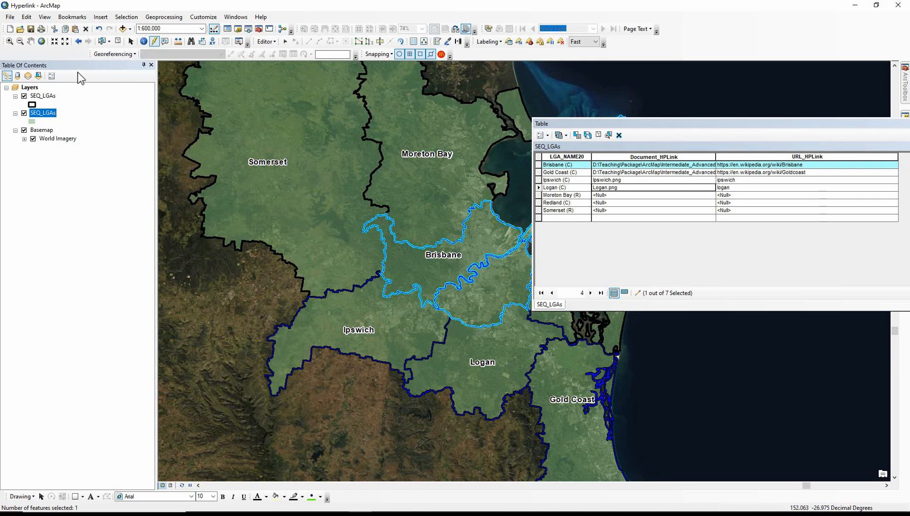
click(117, 41)
Set the highlighted SEQ_LGAs layer's hyperlinks to the URL type, using the URL_HPLink field.
double_click(48, 115)
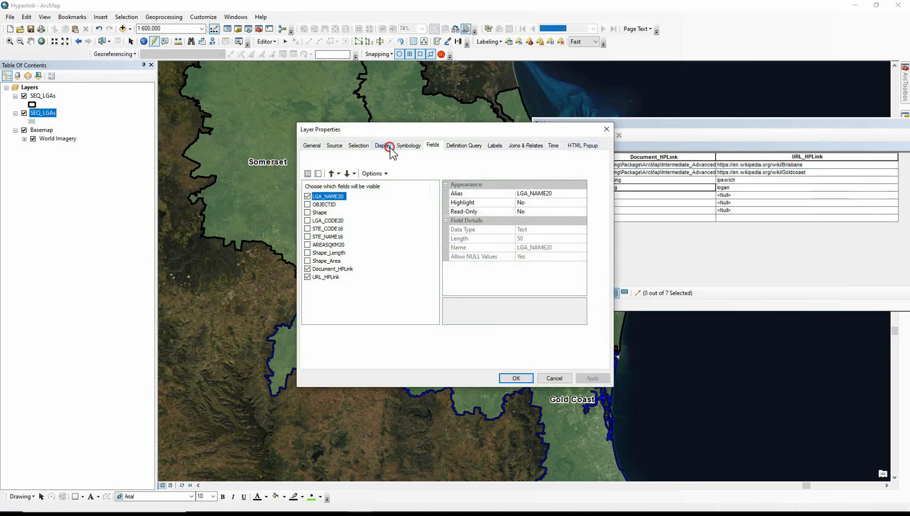
click(383, 145)
click(375, 239)
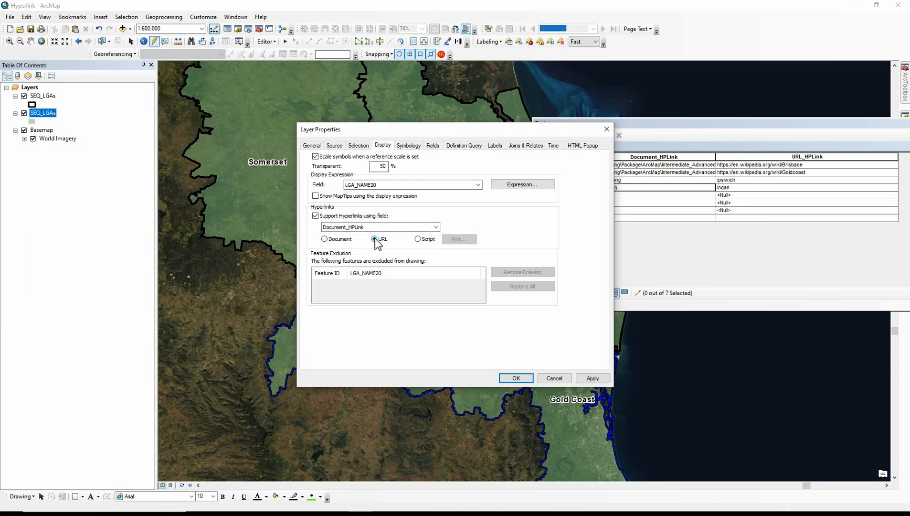
click(375, 228)
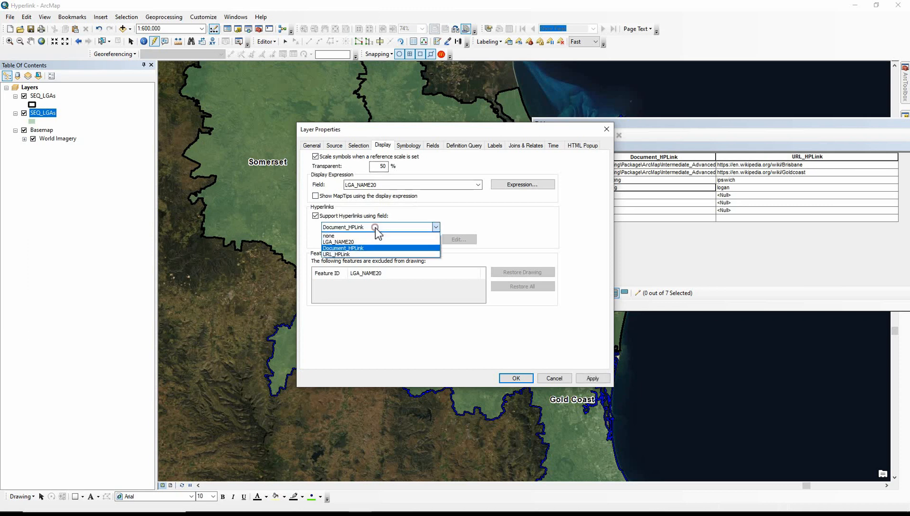
click(354, 255)
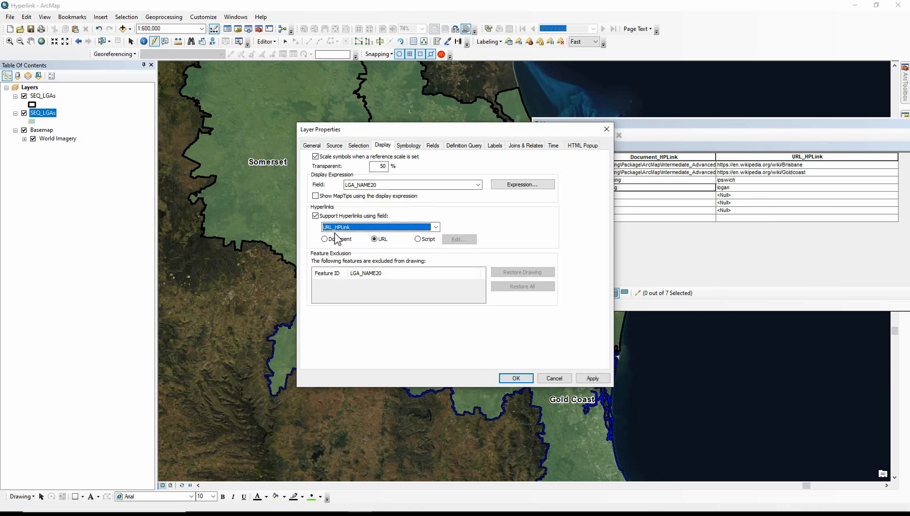
click(516, 377)
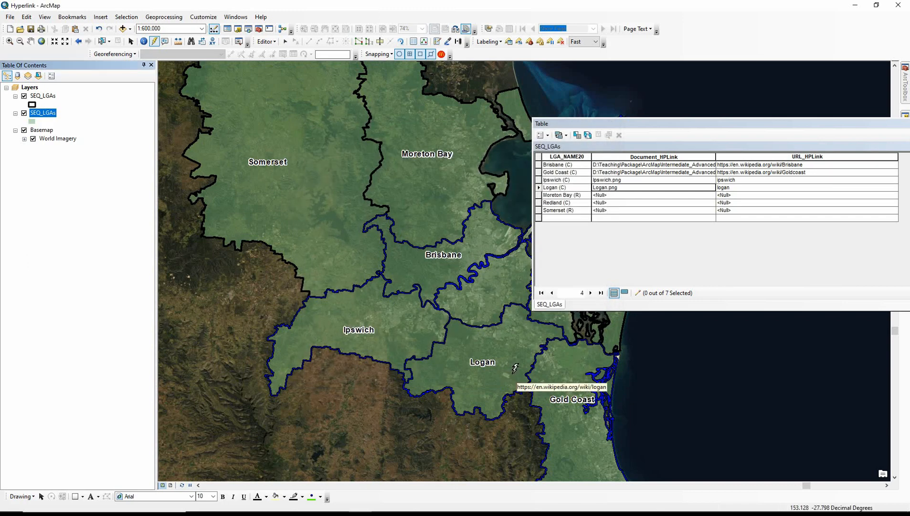
Test the web links of Logan, Ipswich and Brisbane on the map, and minimize the browser.
click(514, 368)
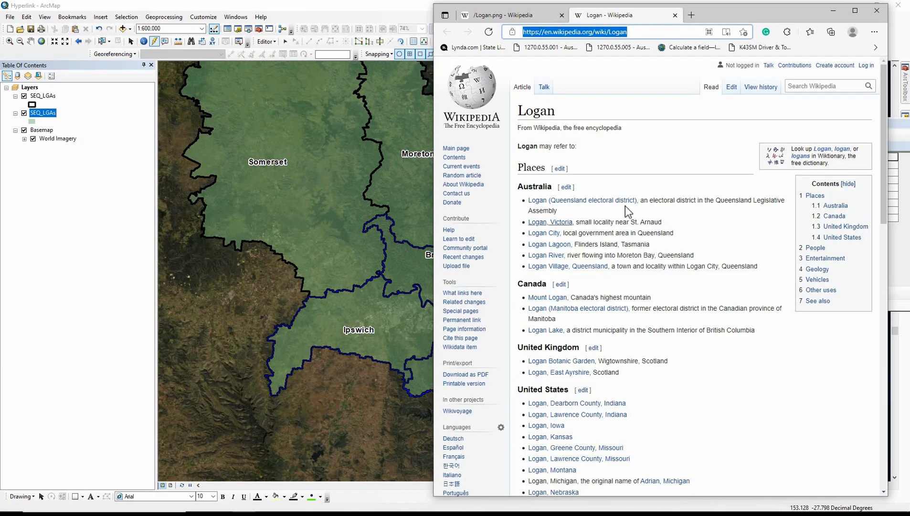
click(392, 321)
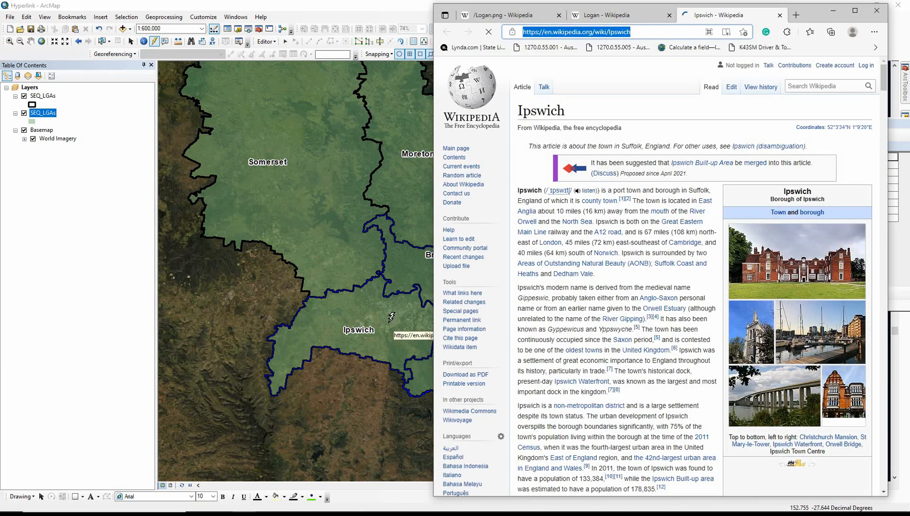
click(406, 271)
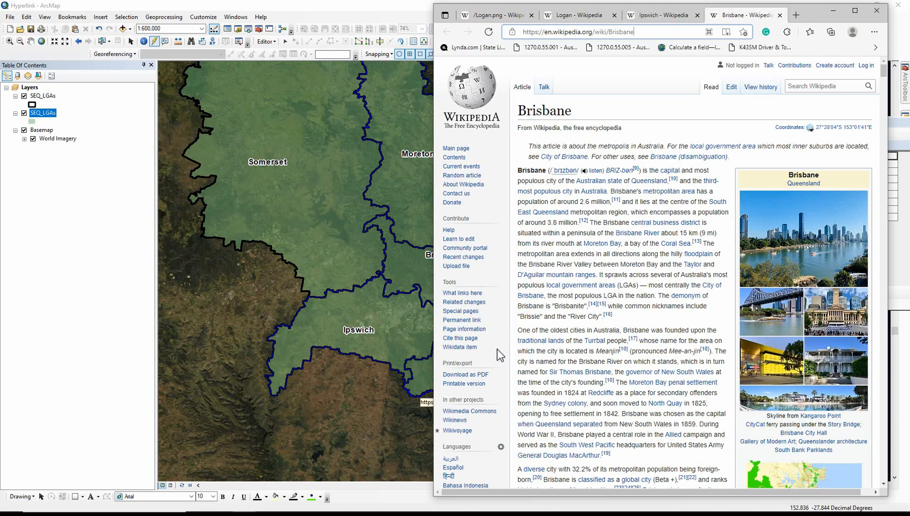
click(834, 10)
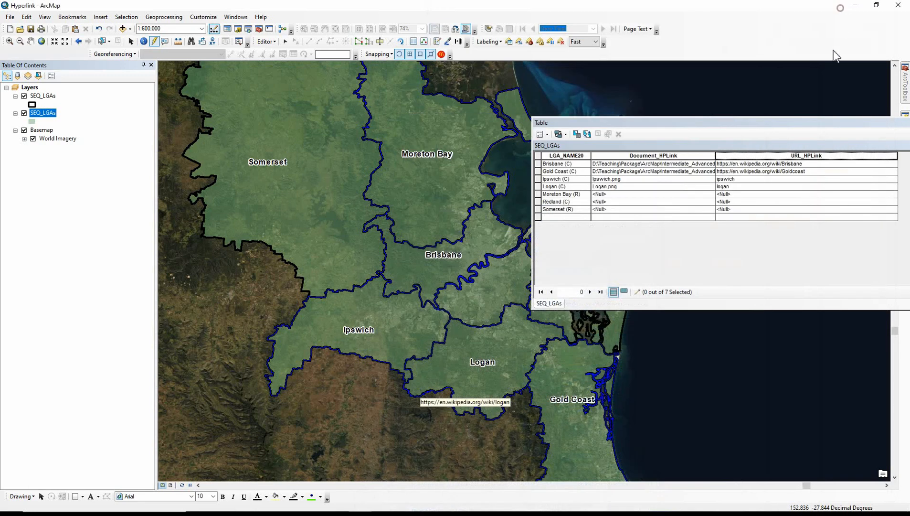
Compare Logan's URL_HPLink entry with the page name ending the Ipswich web address, and minimize the browser.
click(738, 191)
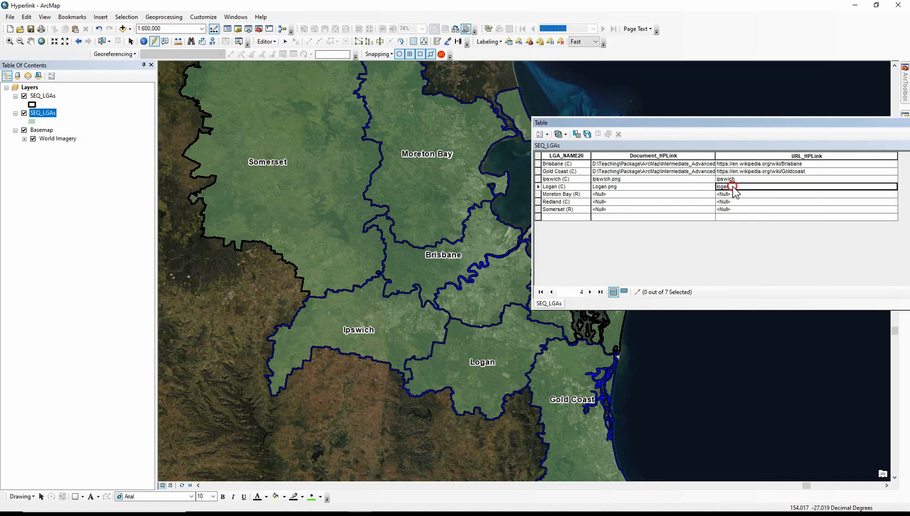
click(735, 189)
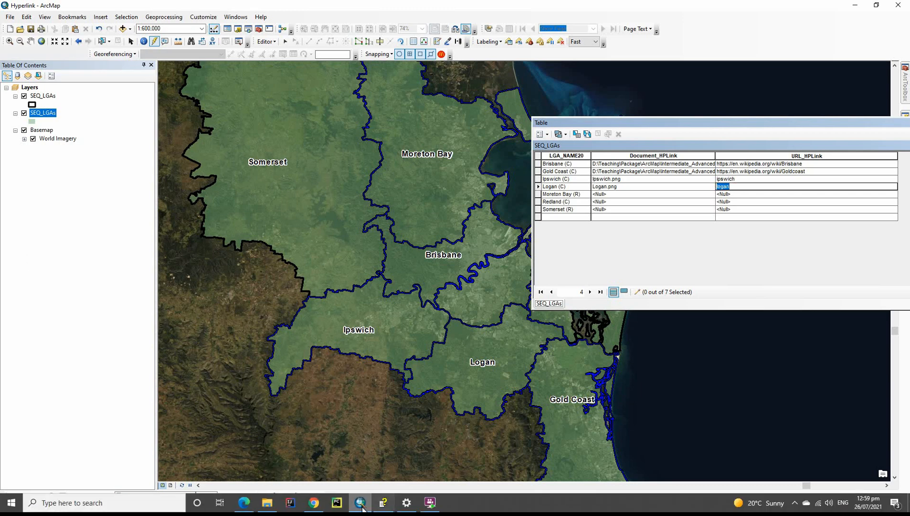
click(320, 505)
click(314, 504)
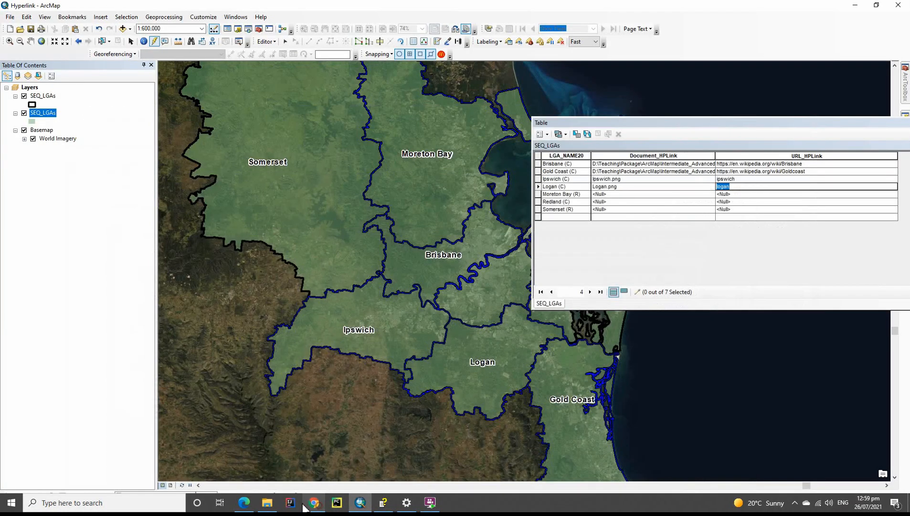
click(244, 503)
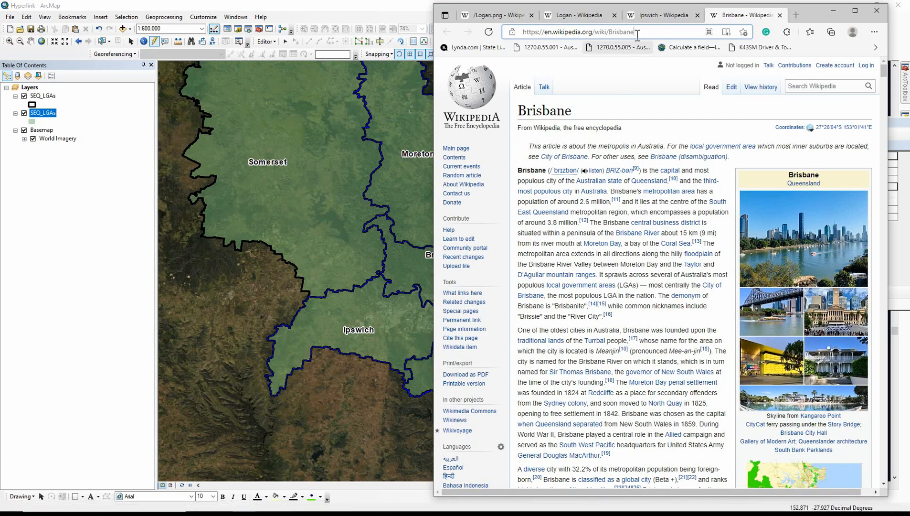
click(646, 18)
click(640, 32)
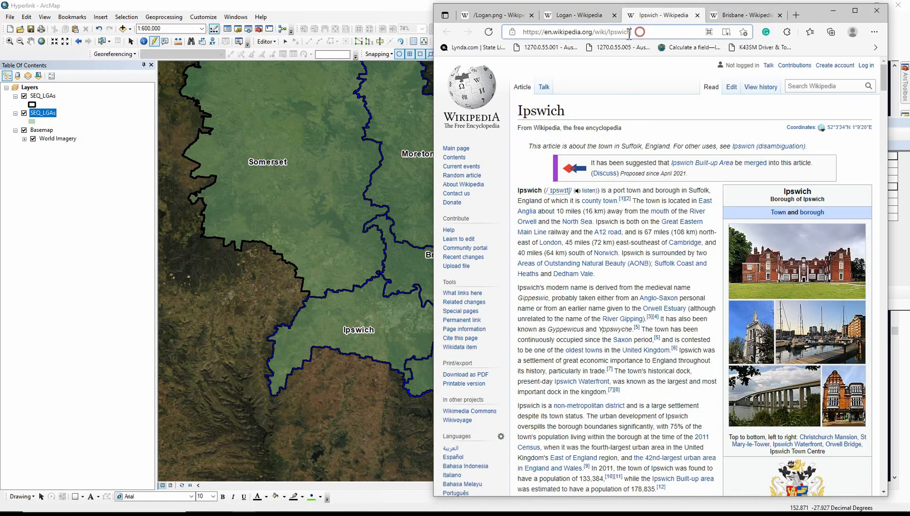
drag(632, 32, 610, 33)
click(833, 11)
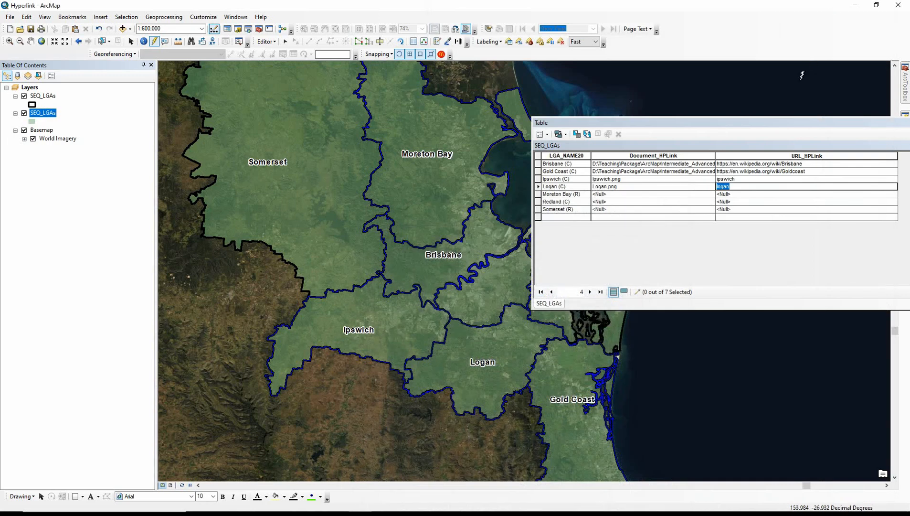
Change Ipswich's URL_HPLink value to ipssssswichhhhh, stop editing and save the edits.
click(737, 180)
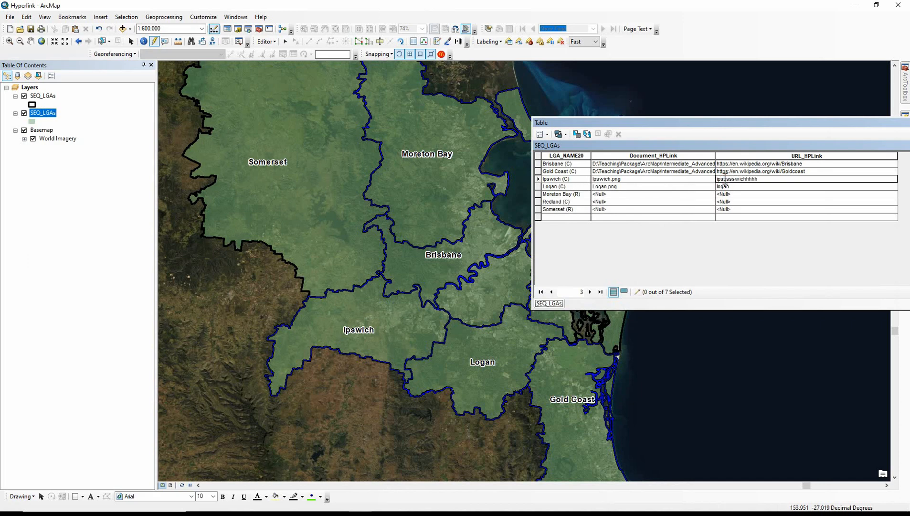
click(733, 194)
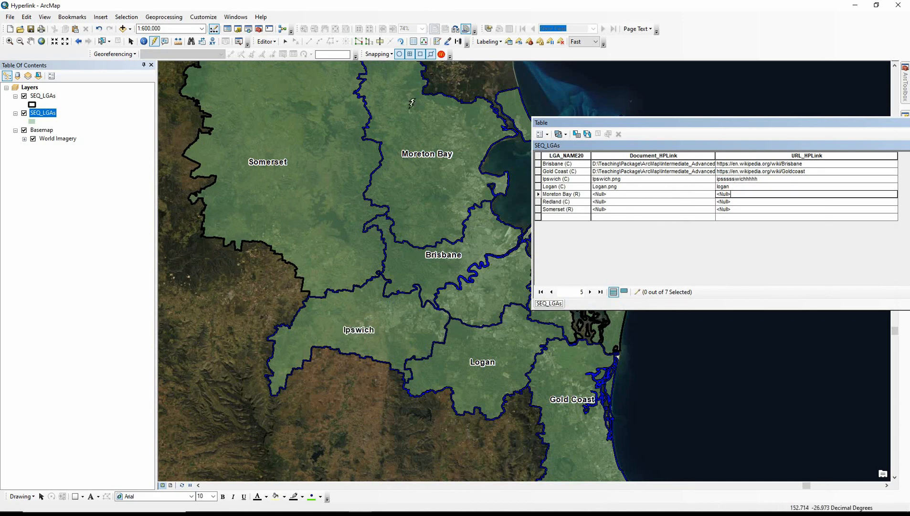
click(266, 41)
click(276, 66)
click(422, 288)
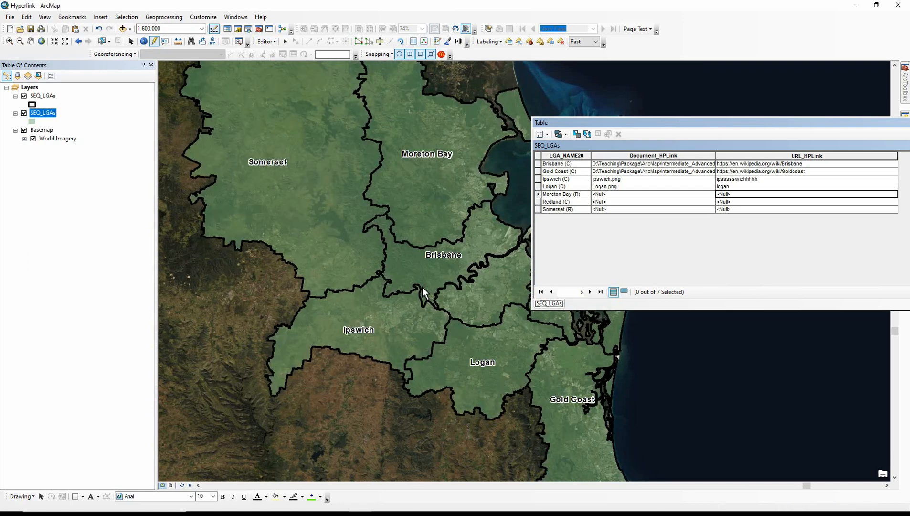
Test Ipswich's misspelled link with the Hyperlink tool, close the browser, and highlight the URL_HPLink and Document_HPLink columns.
click(156, 42)
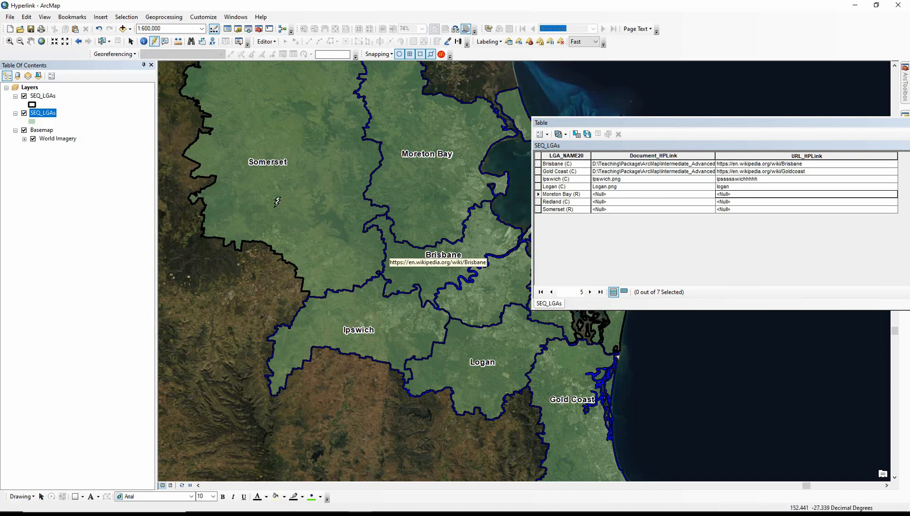
click(373, 323)
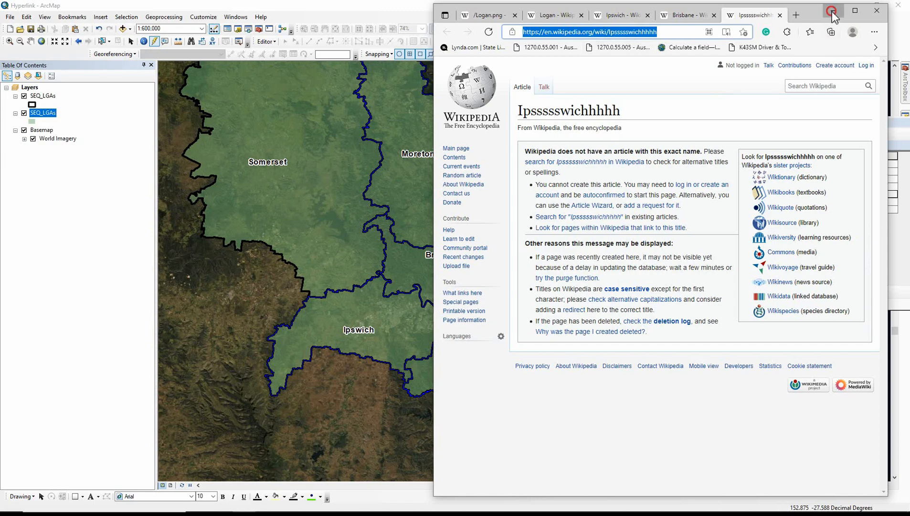
click(877, 10)
click(748, 156)
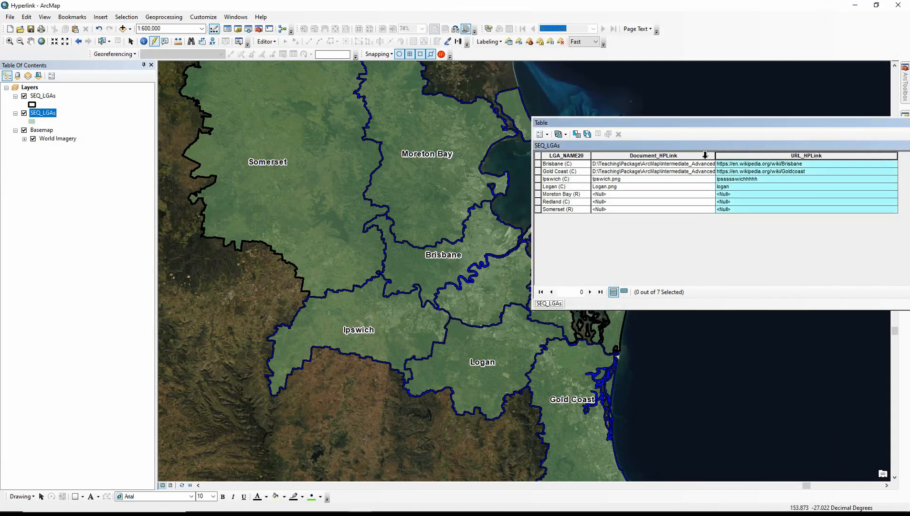
click(701, 156)
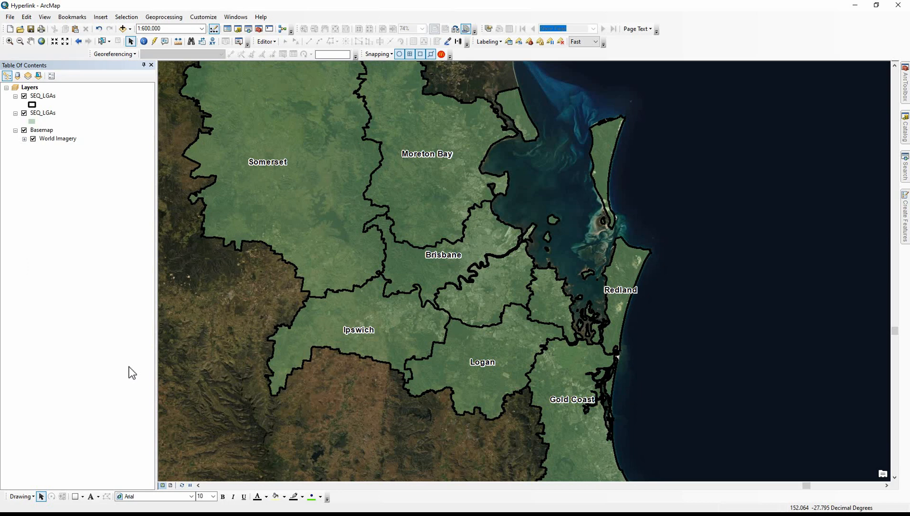
click(144, 42)
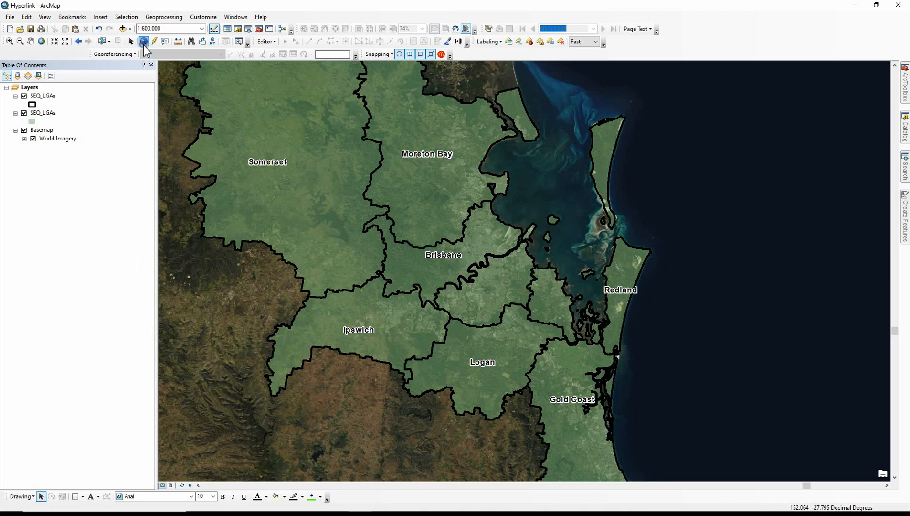
click(392, 258)
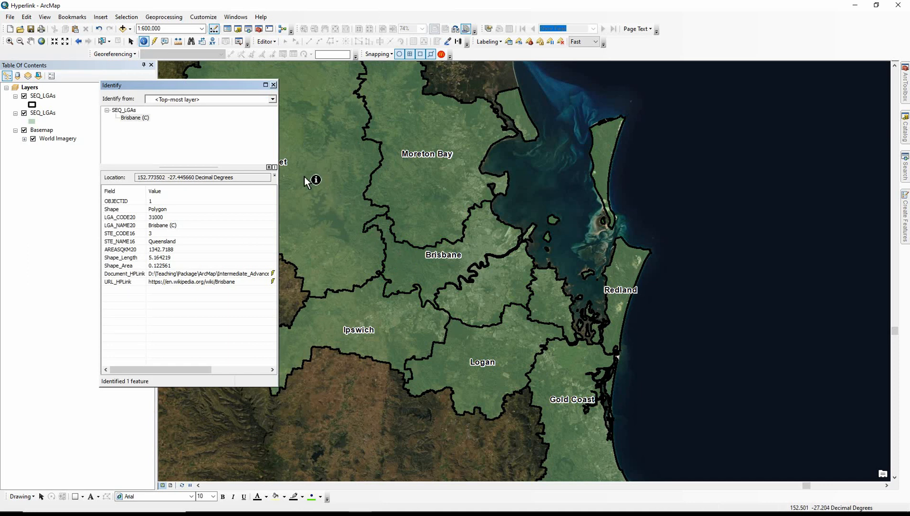
right_click(142, 120)
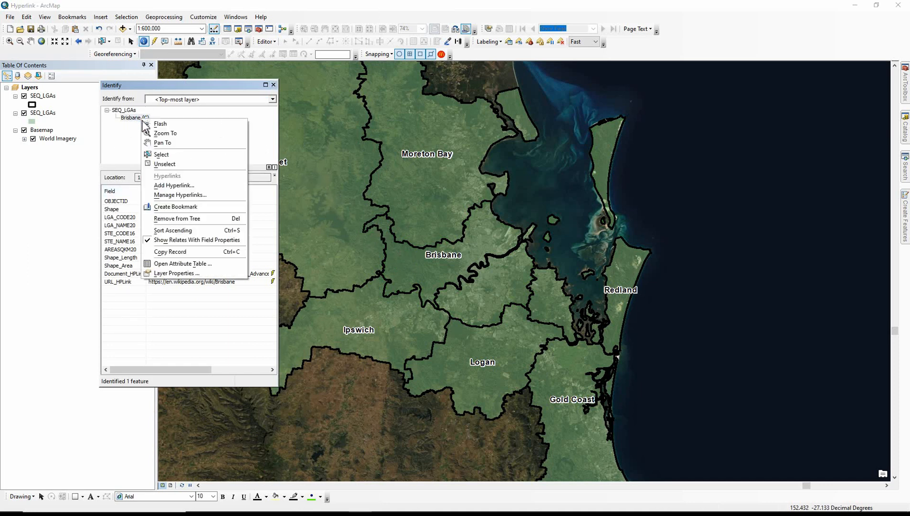
click(167, 185)
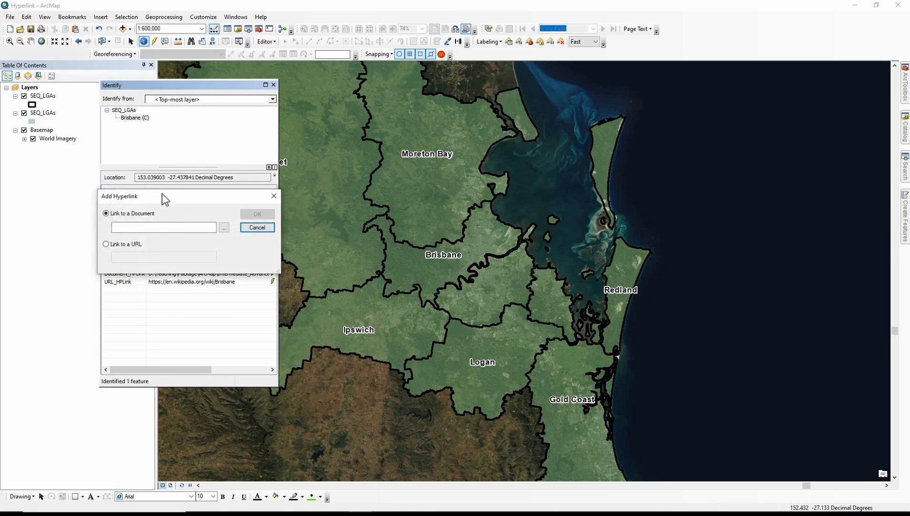
drag(164, 198, 352, 151)
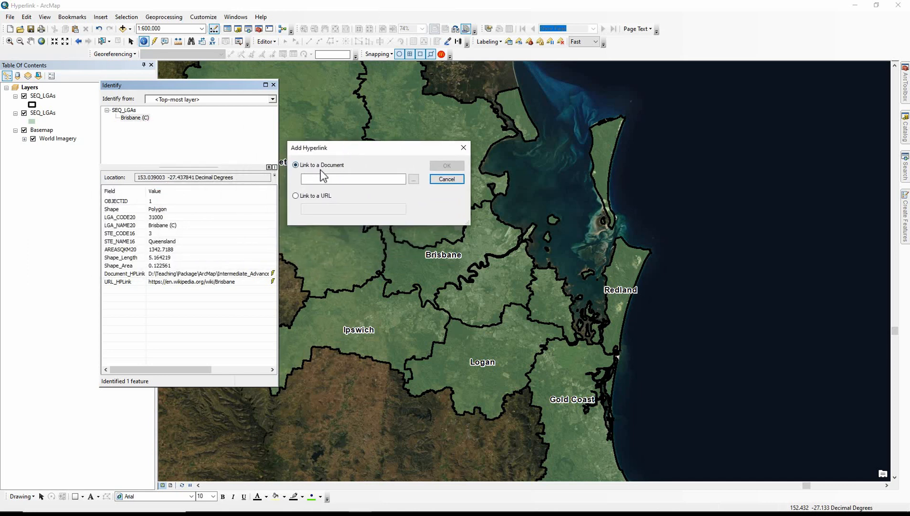
click(306, 198)
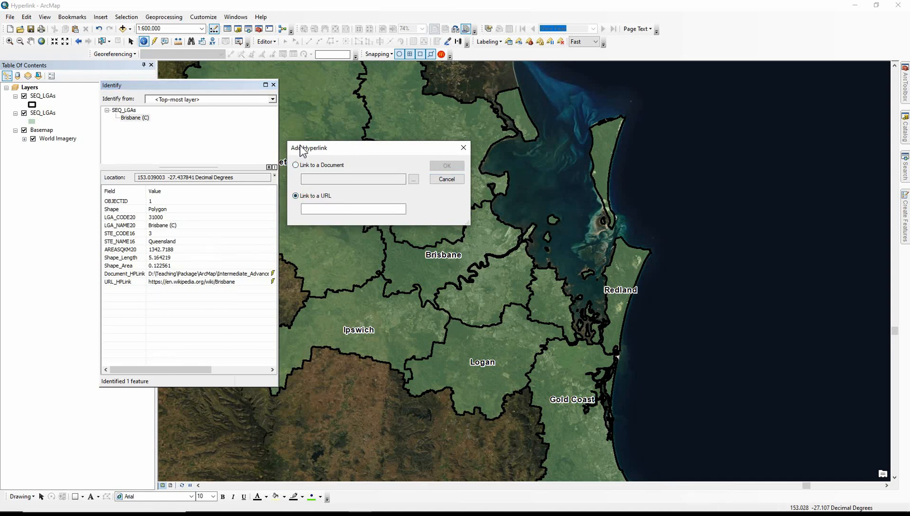
click(321, 209)
text(https://www.brisbane.qld.gov.au/)
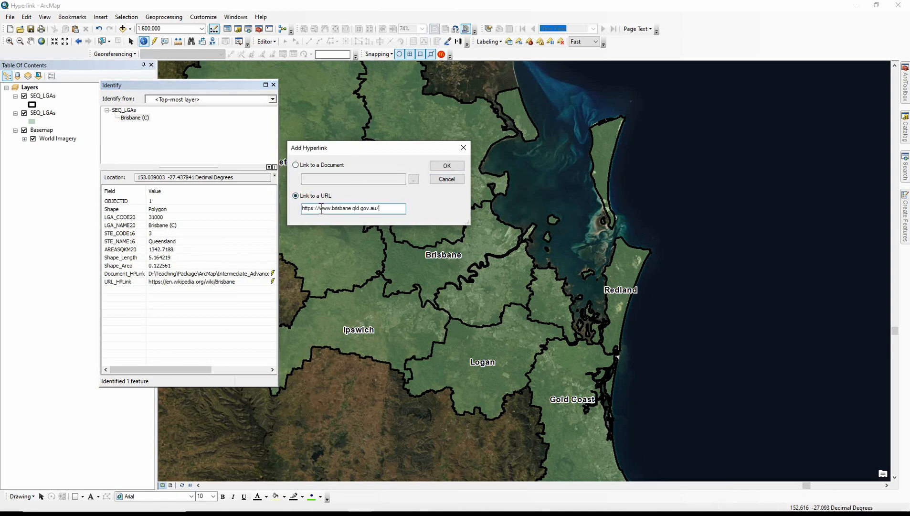
click(447, 166)
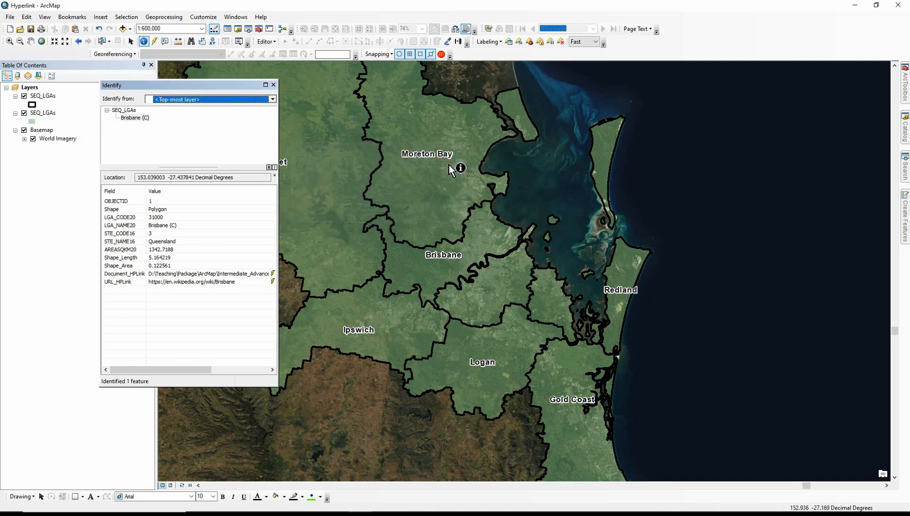
Examine the list of Brisbane's hyperlinks with the Hyperlink tool, and close the list.
click(155, 43)
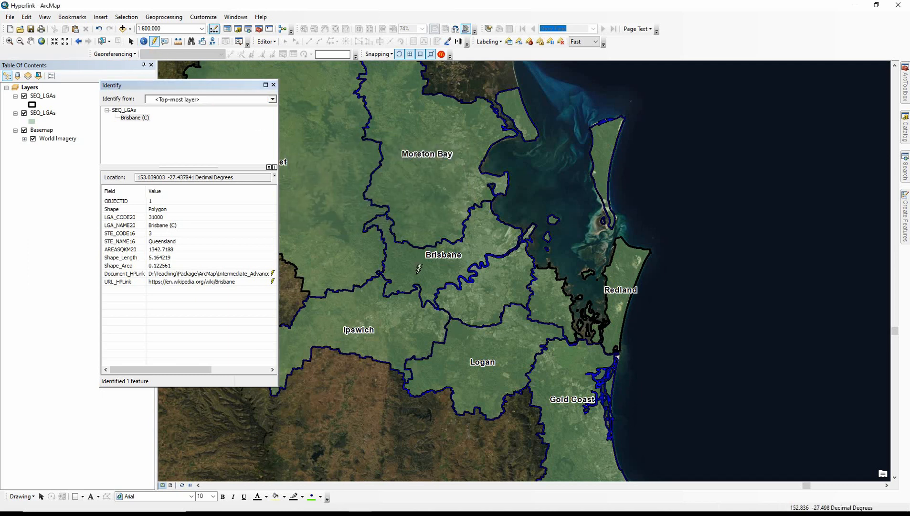
click(418, 269)
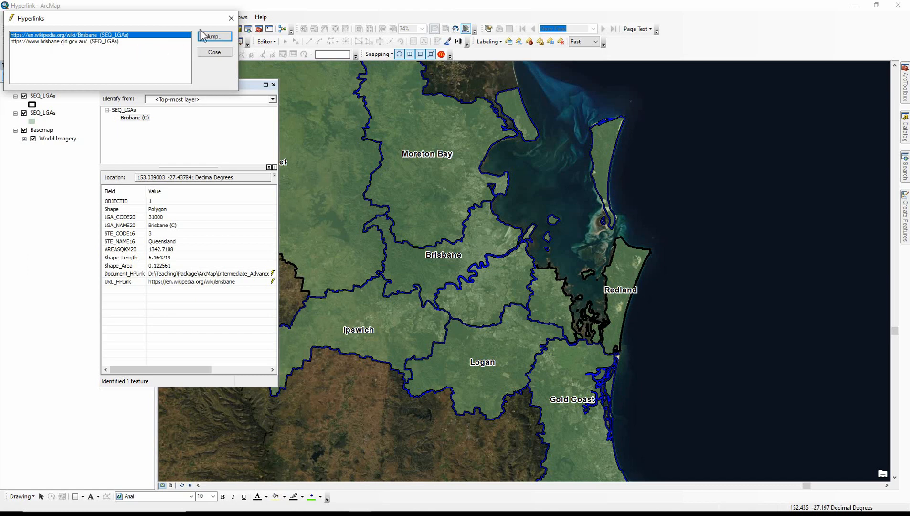
click(232, 18)
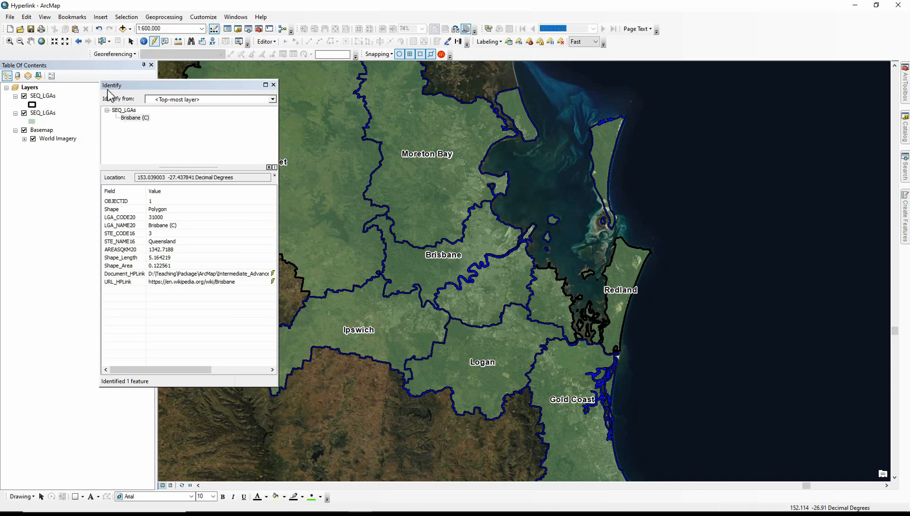
Open the hyperlink management for the identified Brisbane feature.
click(131, 119)
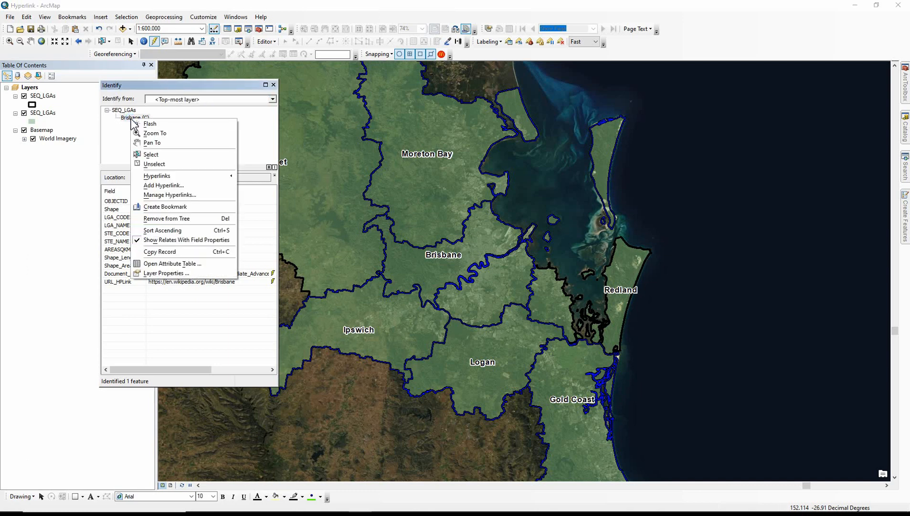
click(172, 195)
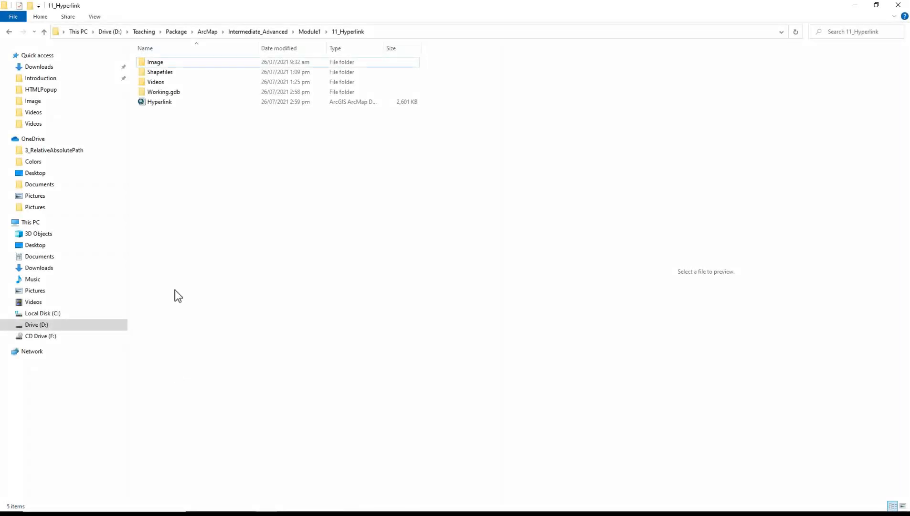
Look into the Image folder of 11_Hyperlink, and highlight Moreton Bay's row and the Document_HPLink column in the SEQ_LGAs attribute table.
double_click(159, 67)
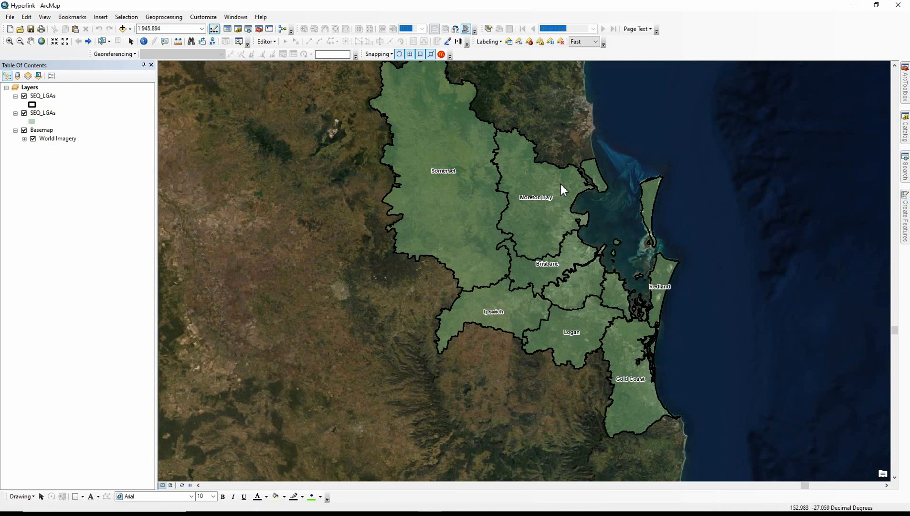
right_click(43, 113)
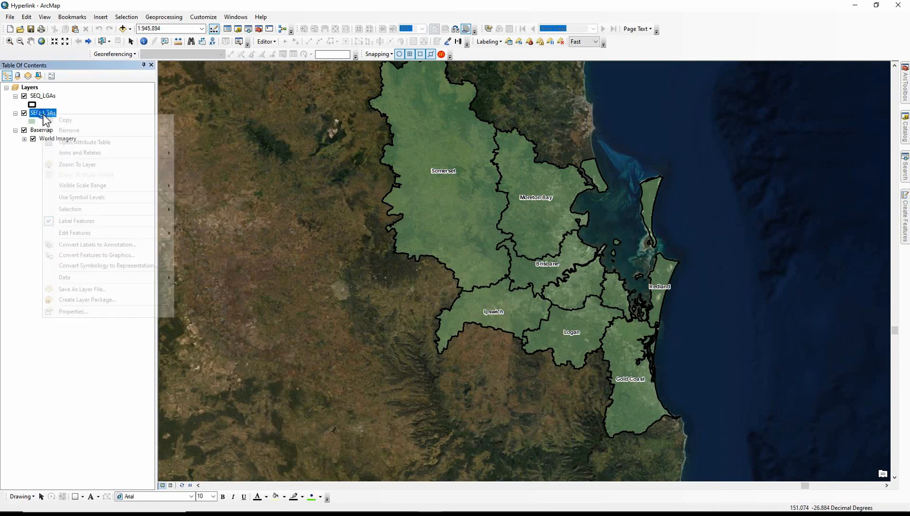
click(67, 142)
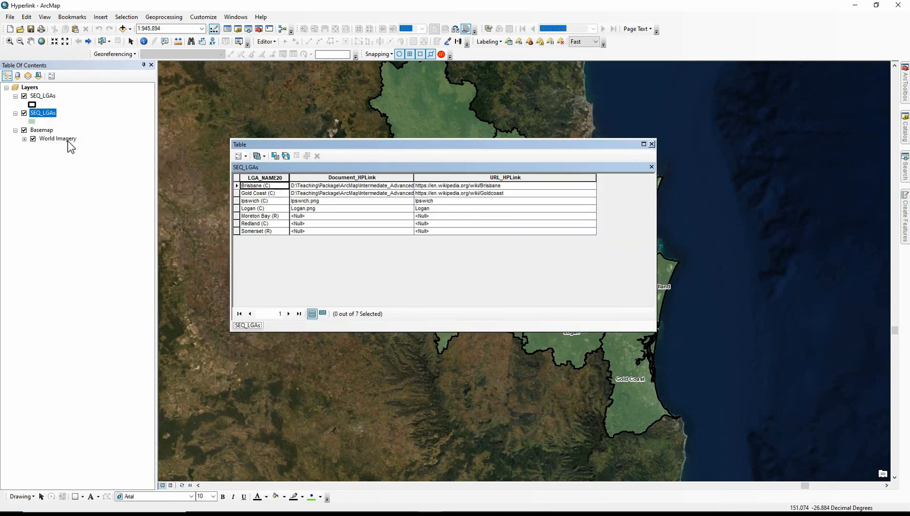
click(236, 216)
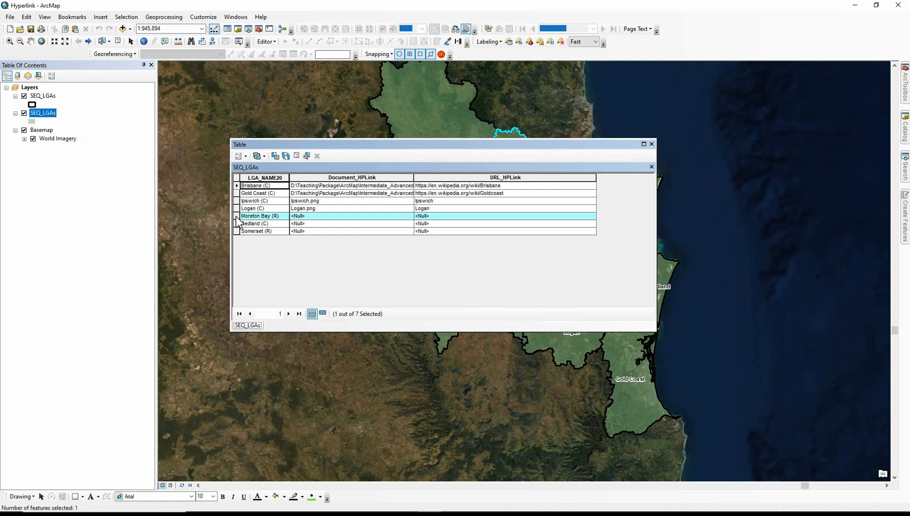
click(306, 177)
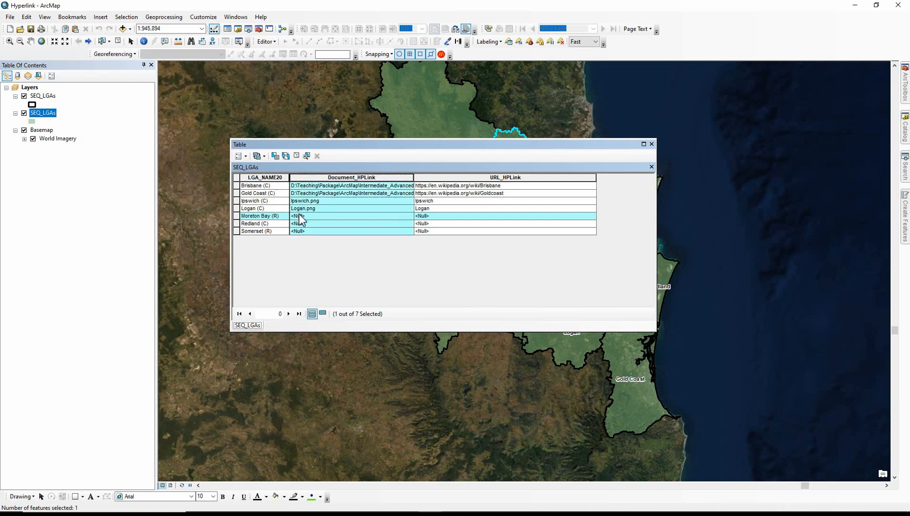
Start editing and set Moreton Bay's Document_HPLink to the relative path Image/Moreton bay.png.
click(266, 42)
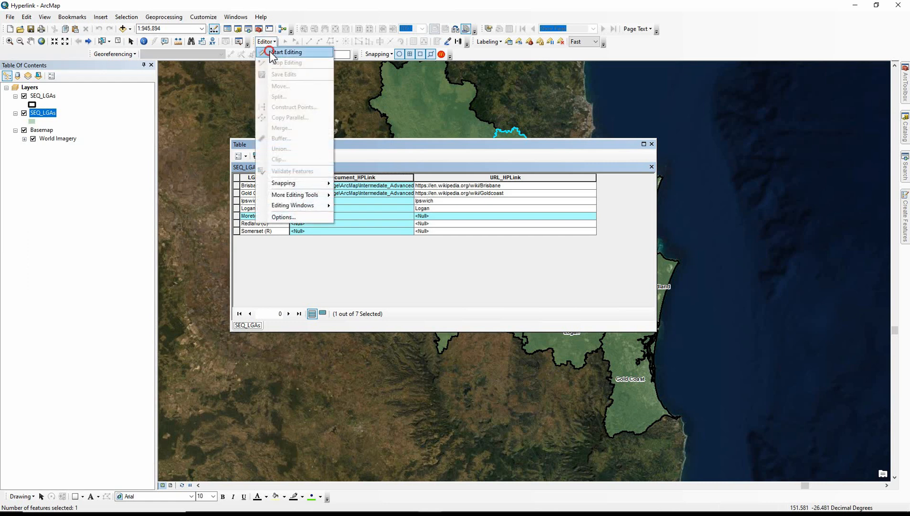
click(270, 55)
double_click(301, 216)
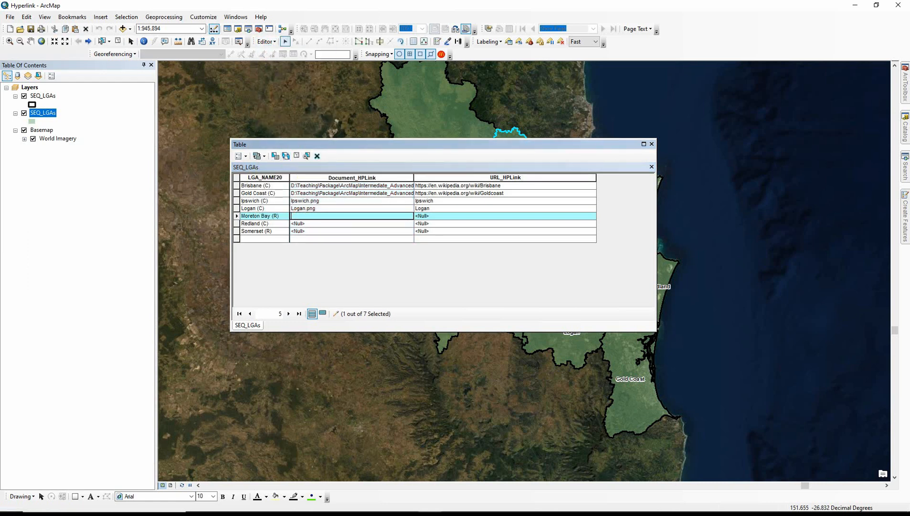
text(Image)
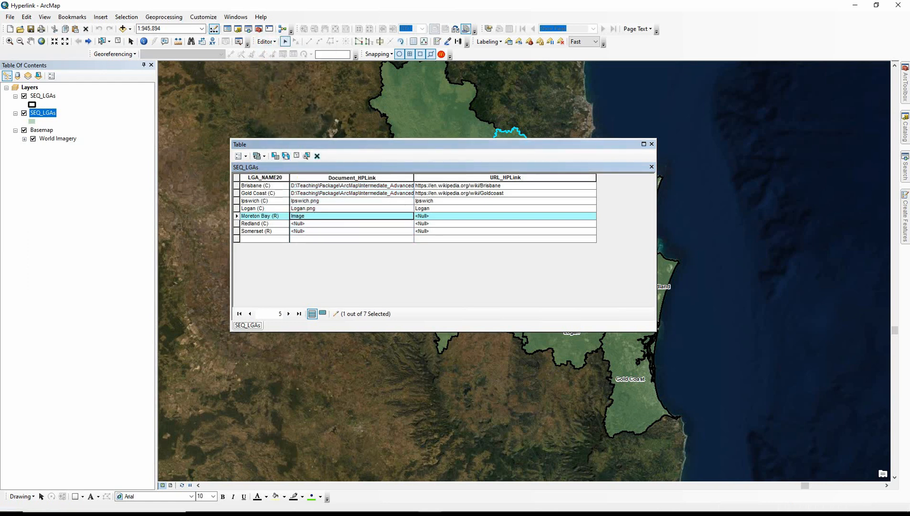
text(/Moreton bay.png)
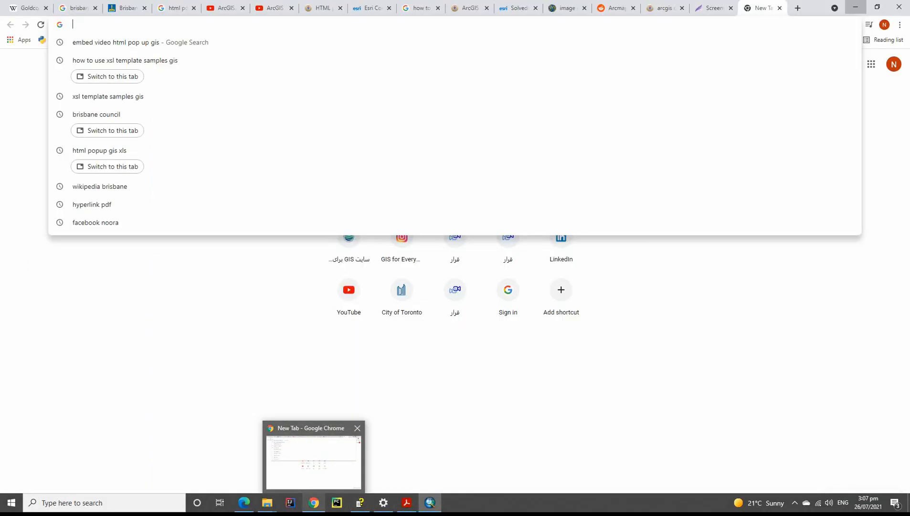
mouse_move(267, 503)
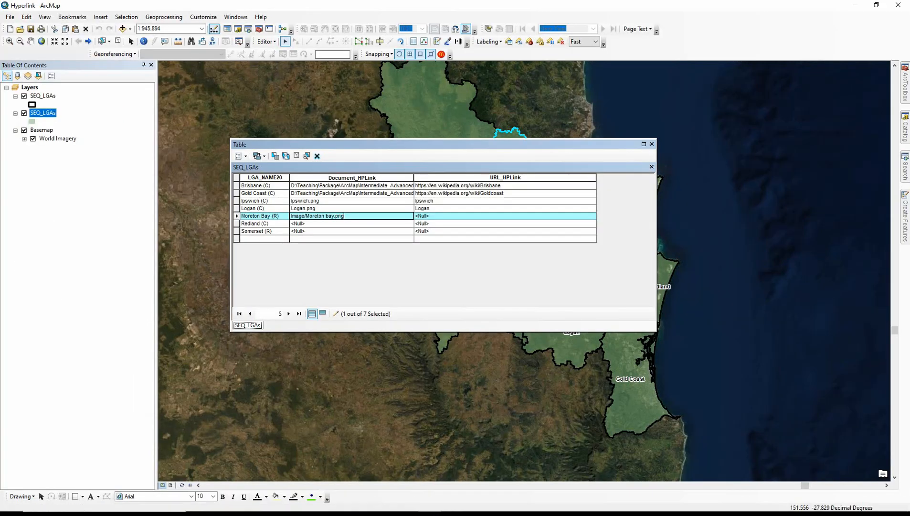
Set Document_HPLink to Image/Redland.jpg for Redland and Image/Somerset.png for Somerset, closing the table and clearing the selection.
click(351, 224)
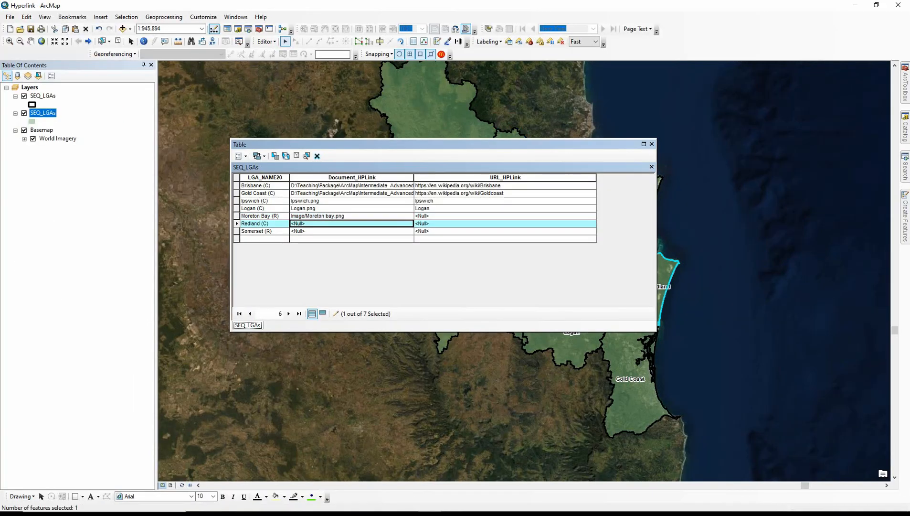
text(Image/Redl)
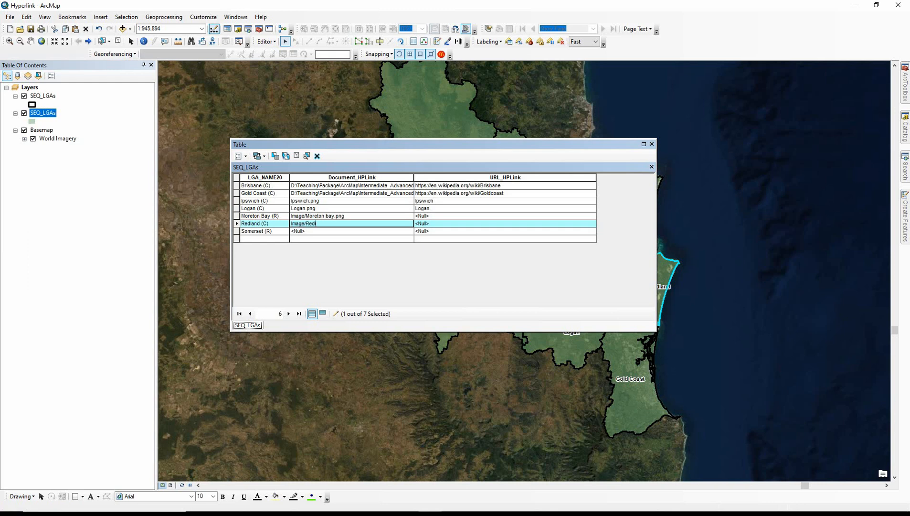
text(and.jpg)
key(Return)
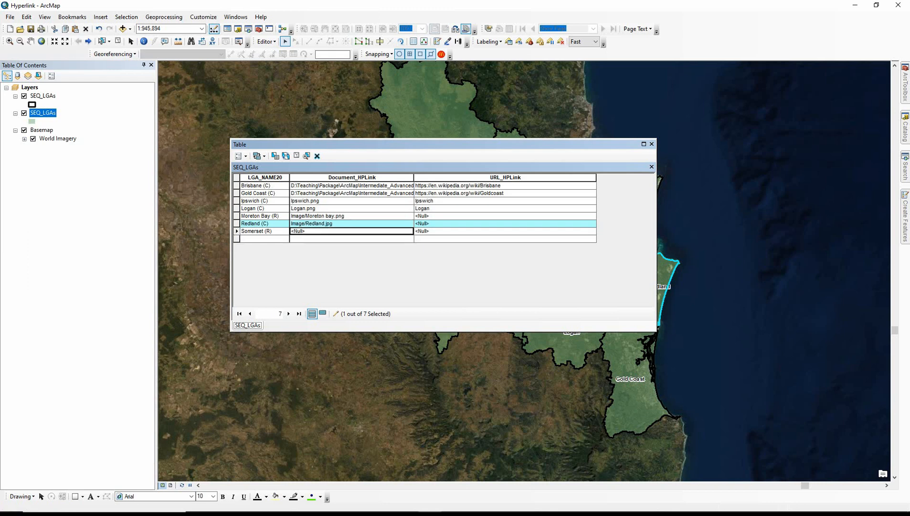
text(Image/Somerset.png)
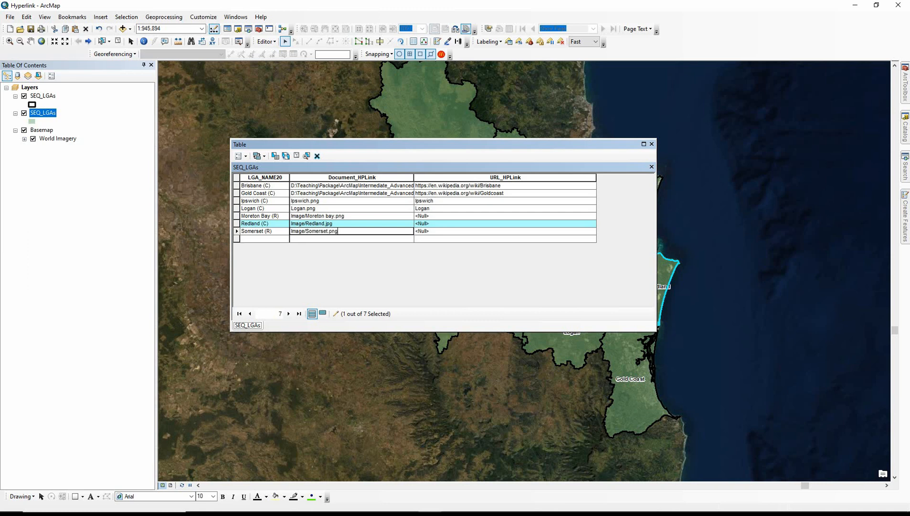
click(652, 144)
click(118, 41)
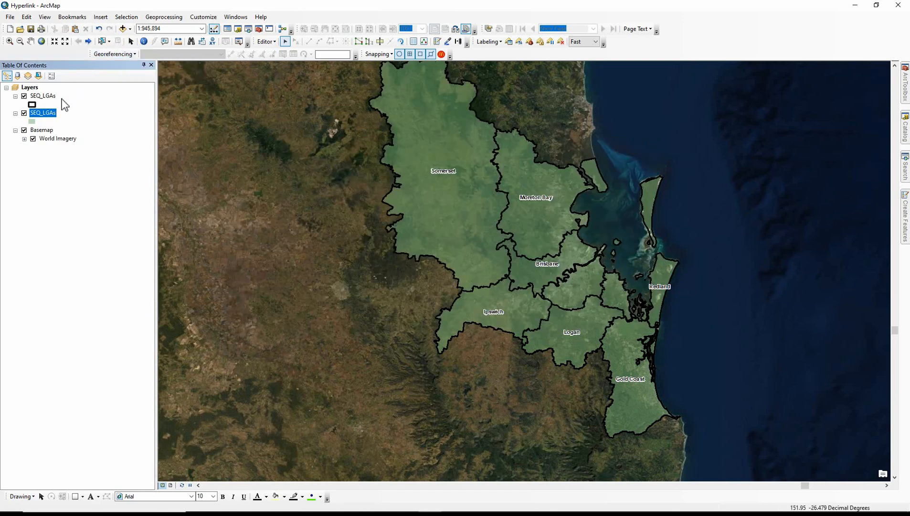
Enable document hyperlinks on the filled SEQ_LGAs layer using the Document_HPLink field.
double_click(42, 113)
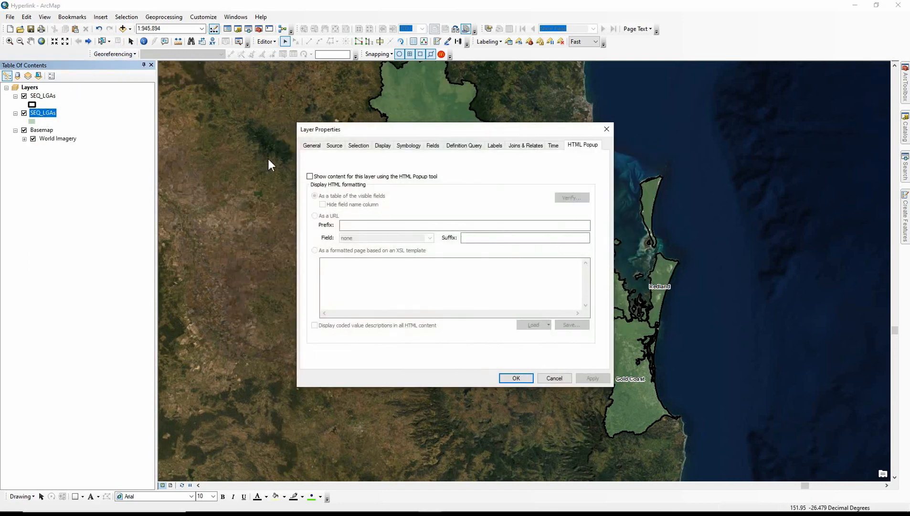
click(382, 146)
click(316, 215)
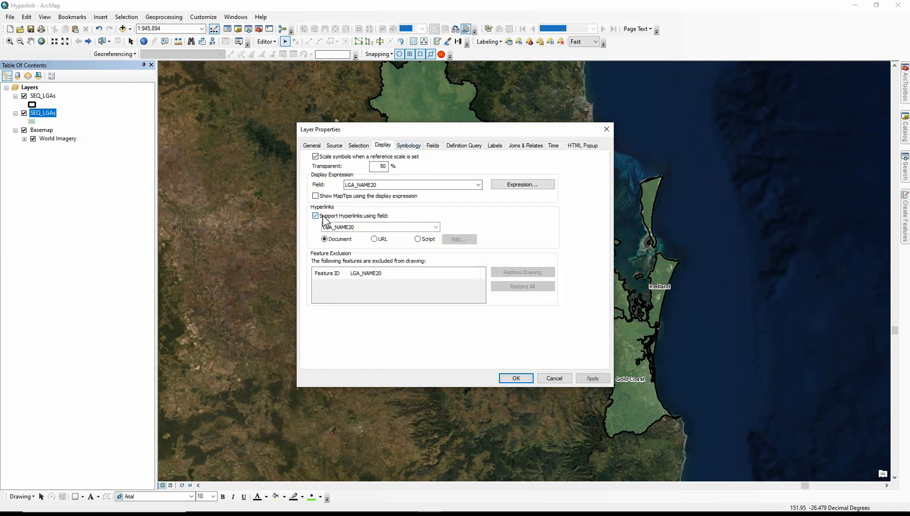
click(338, 227)
click(348, 246)
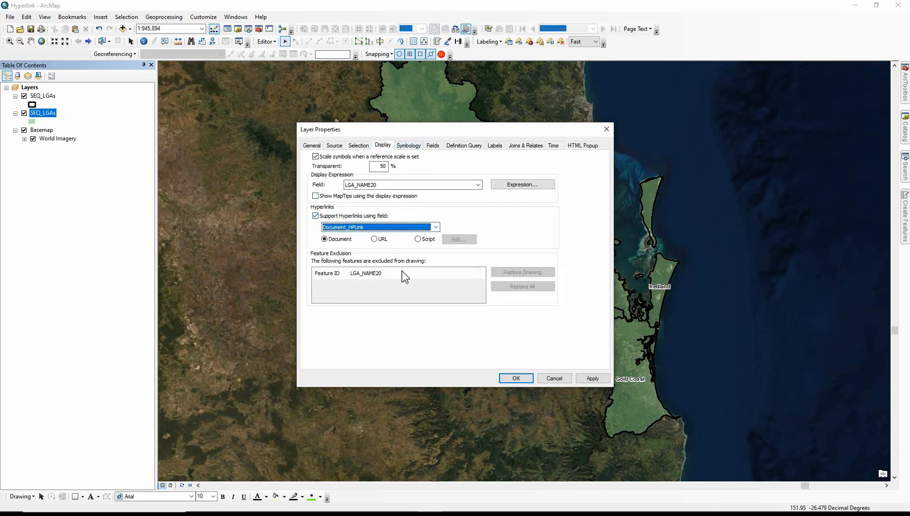
click(501, 378)
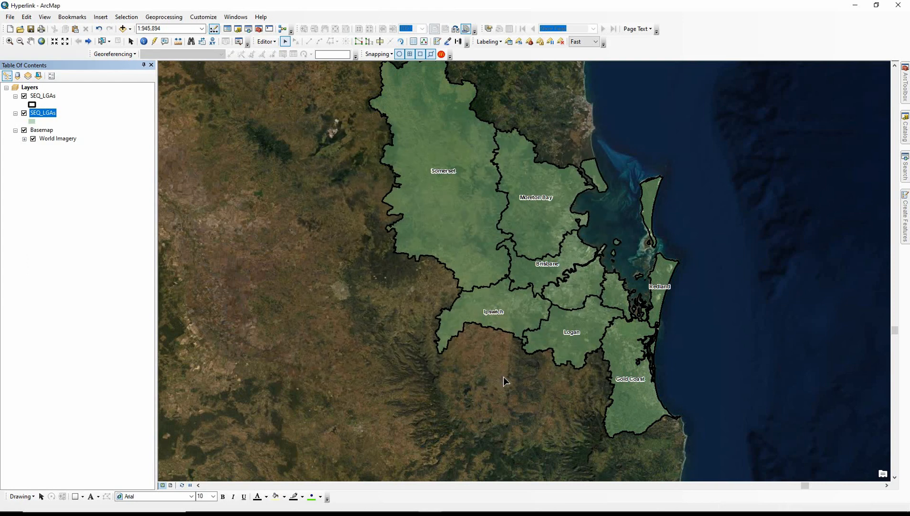
Test Somerset's link with the Hyperlink tool and highlight the web address it opens.
click(155, 41)
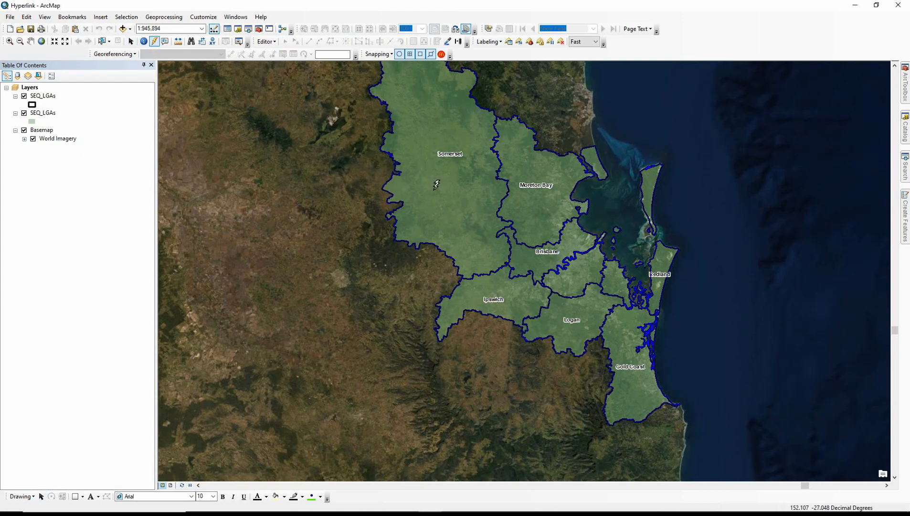
click(448, 195)
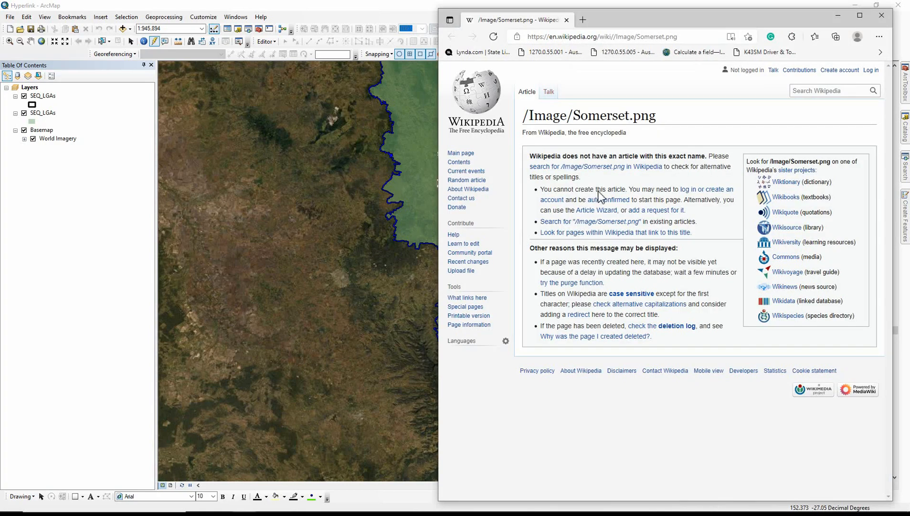
click(695, 37)
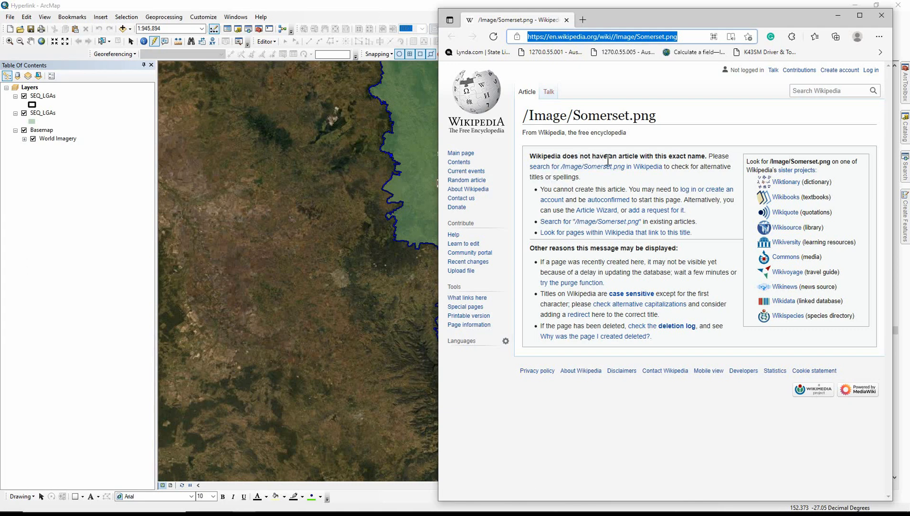
click(8, 18)
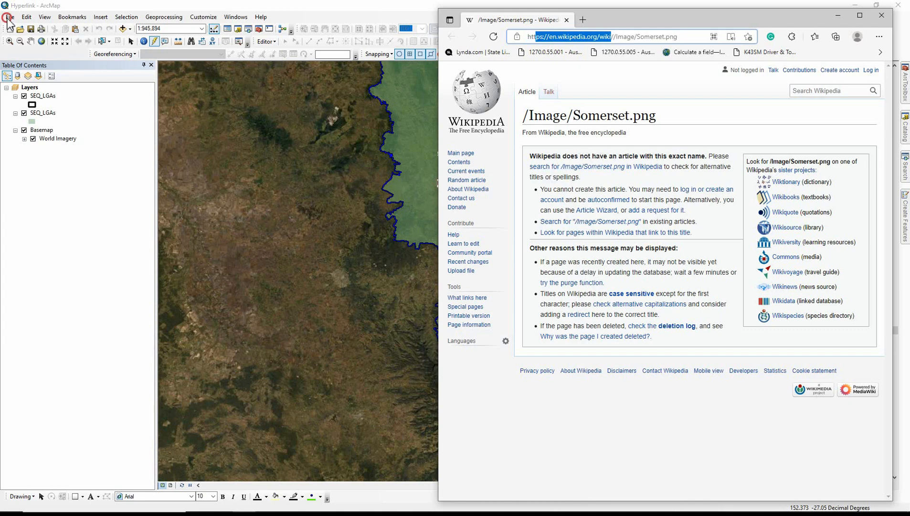
click(28, 184)
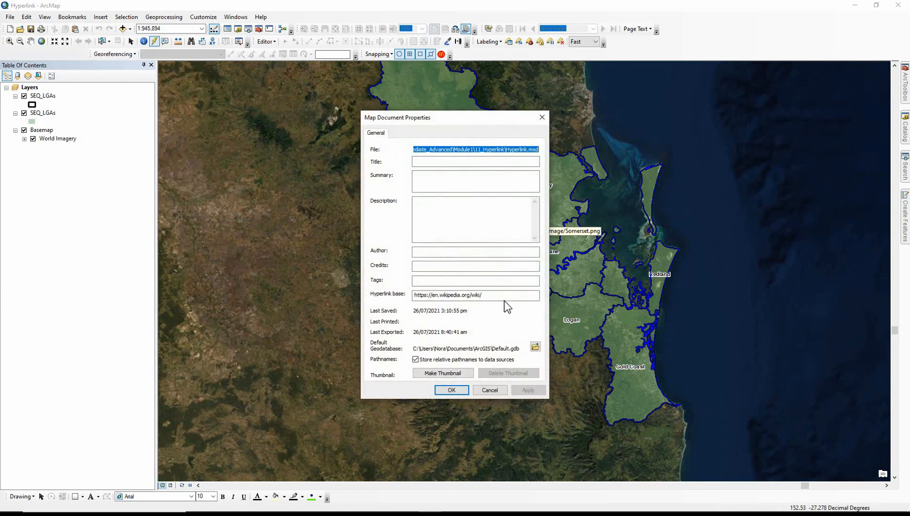
drag(500, 297, 382, 301)
key(BackSpace)
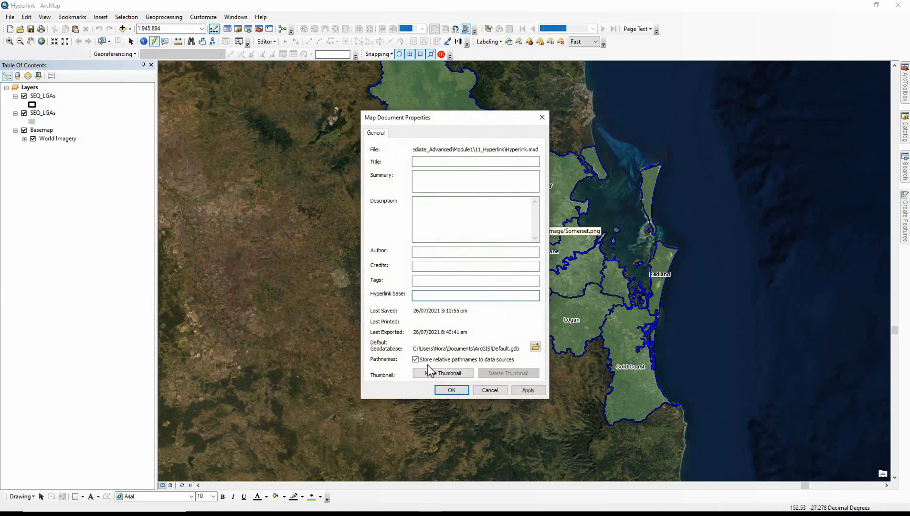
click(443, 388)
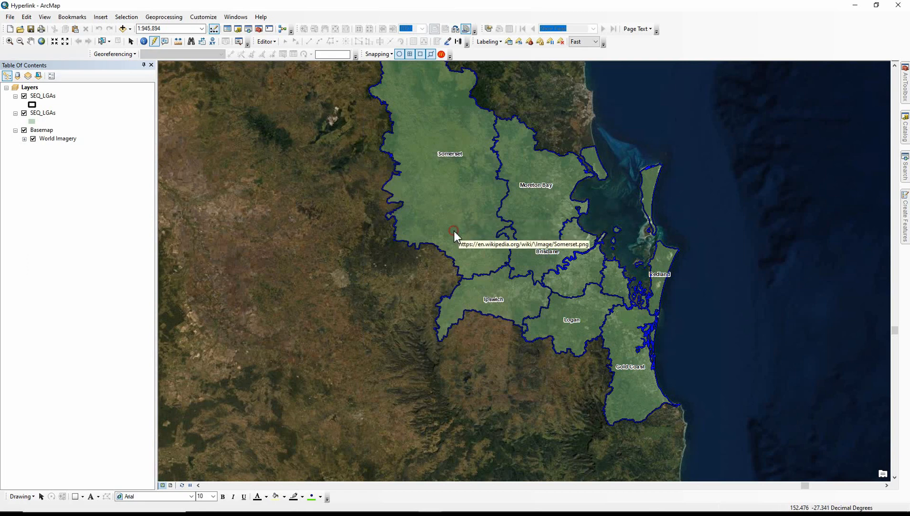
Retest Somerset's link without the hyperlink base, save the map document and try the link once more.
click(454, 232)
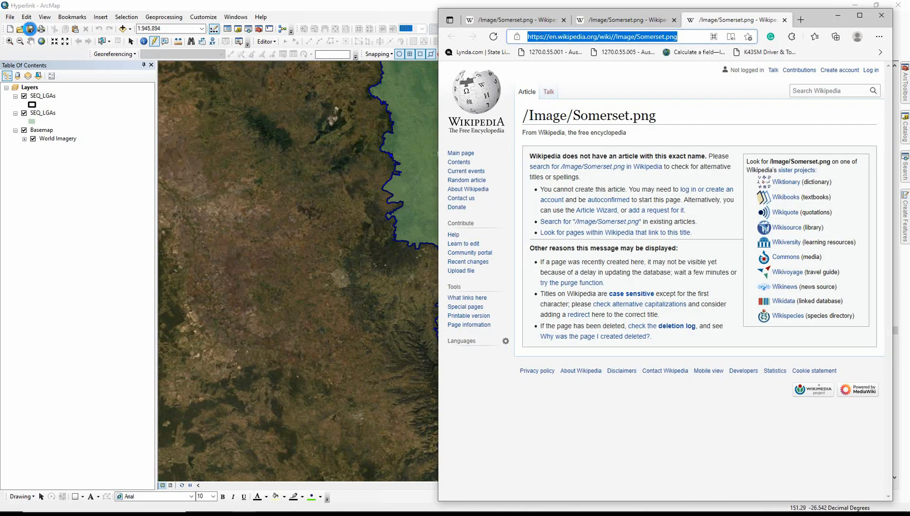
click(30, 29)
click(433, 216)
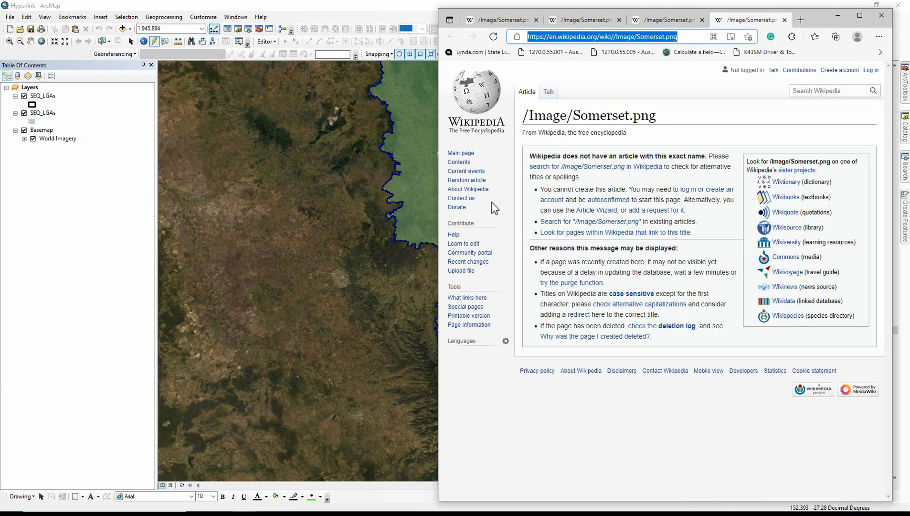
click(424, 15)
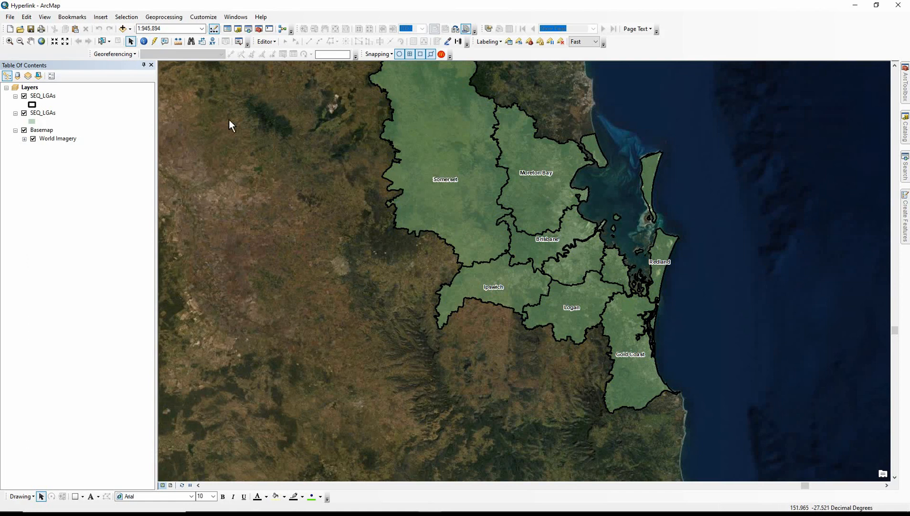
Open Somerset's linked image with the Hyperlink tool and close the image viewer.
click(156, 42)
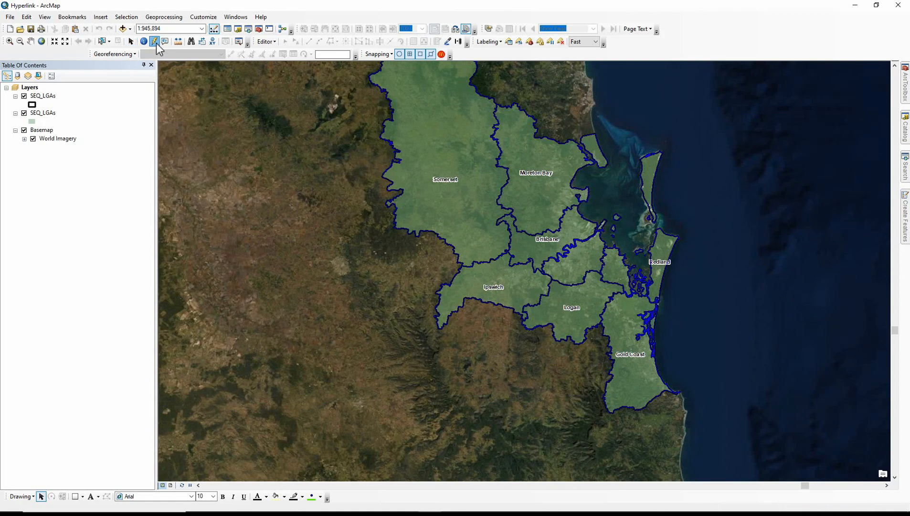
click(409, 174)
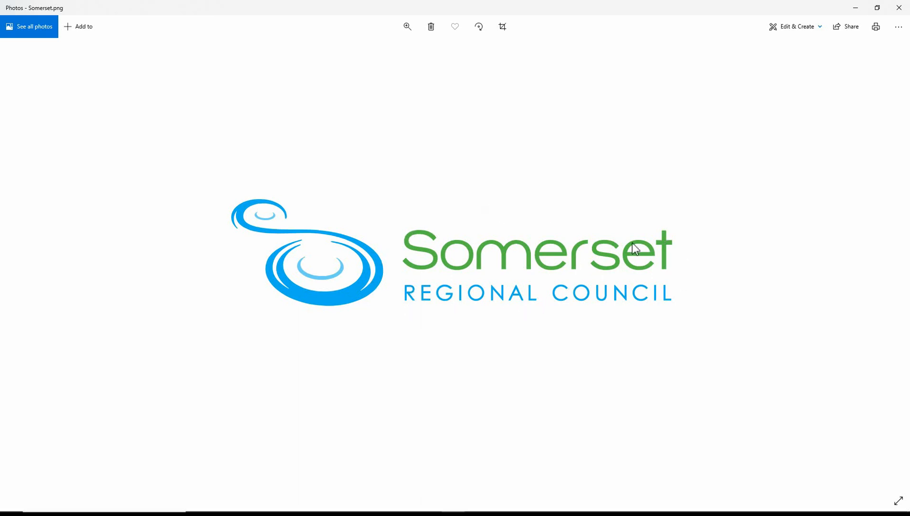
click(899, 8)
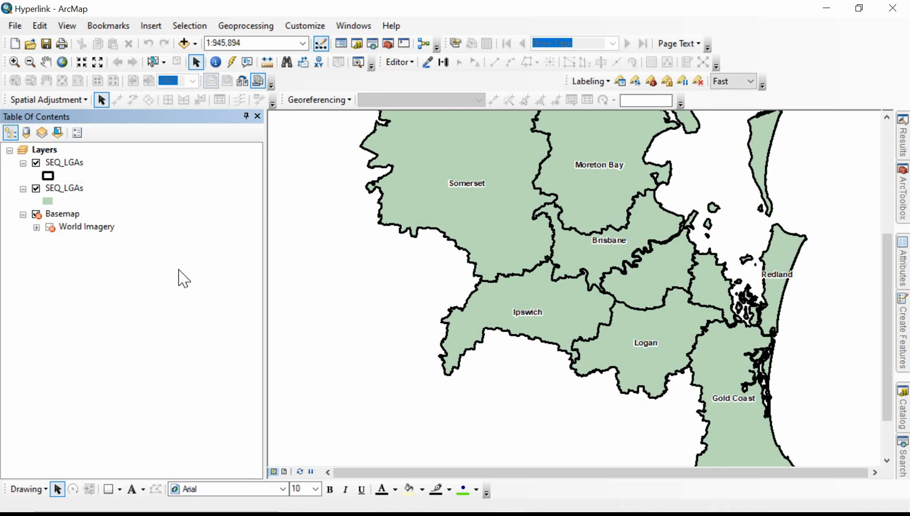
Open the attribute table of the filled SEQ_LGAs layer and highlight the Brisbane and Gold Coast records to examine their full Document_HPLink paths.
click(76, 191)
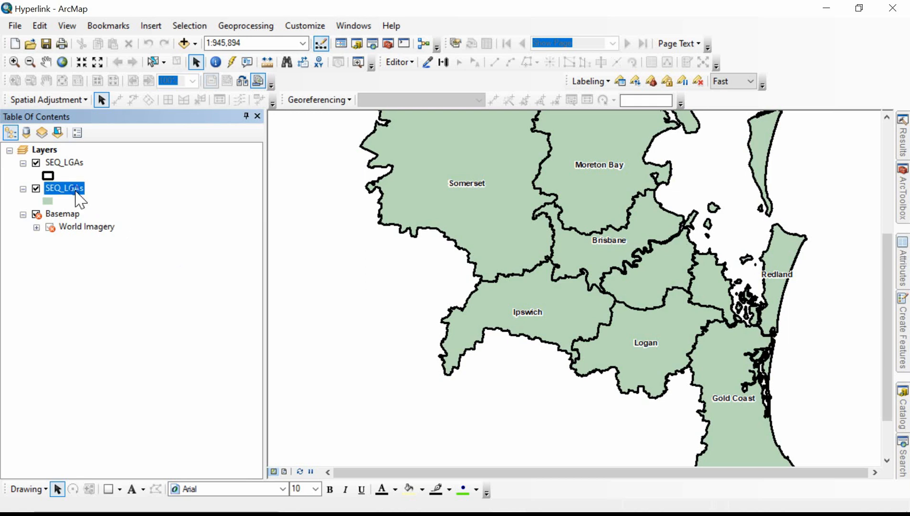
right_click(76, 191)
click(112, 232)
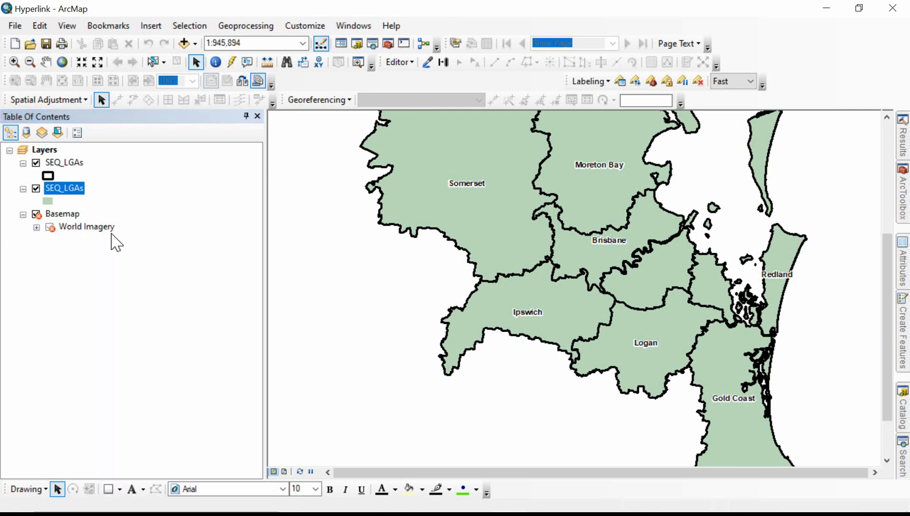
click(116, 175)
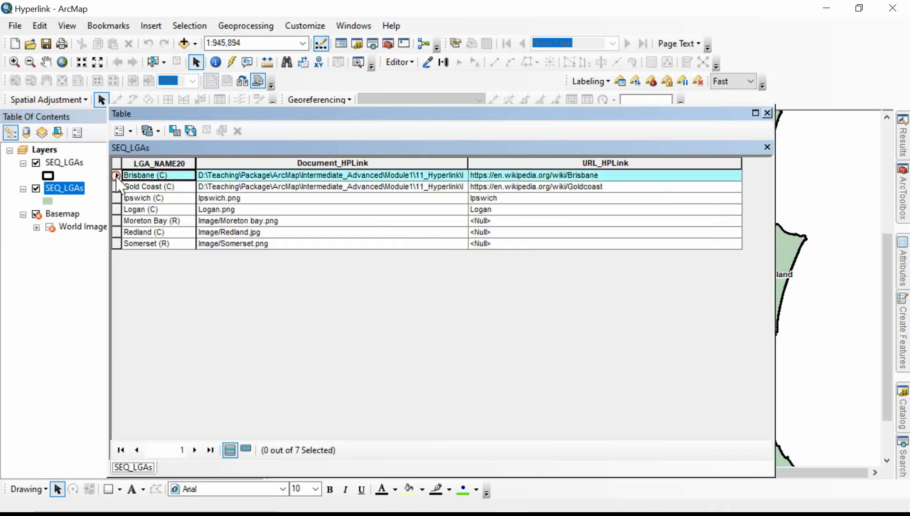
ctrl+click(117, 186)
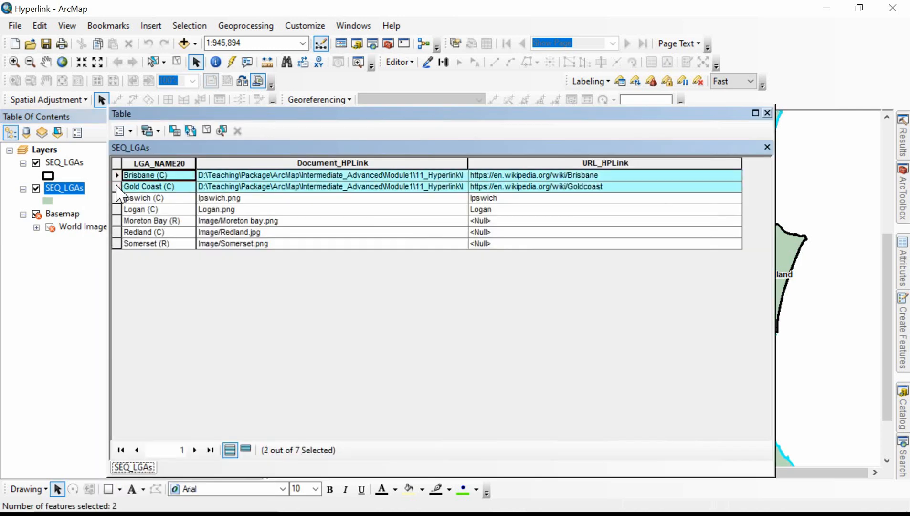
click(218, 161)
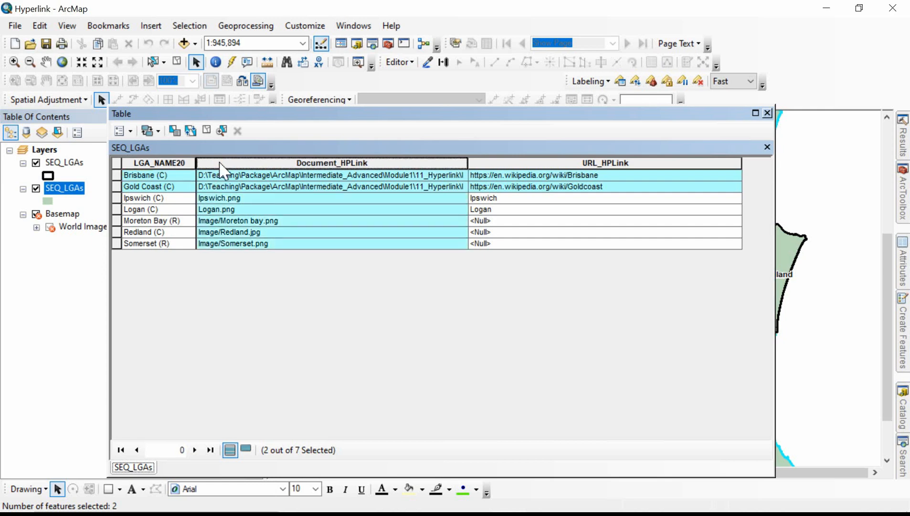
click(221, 173)
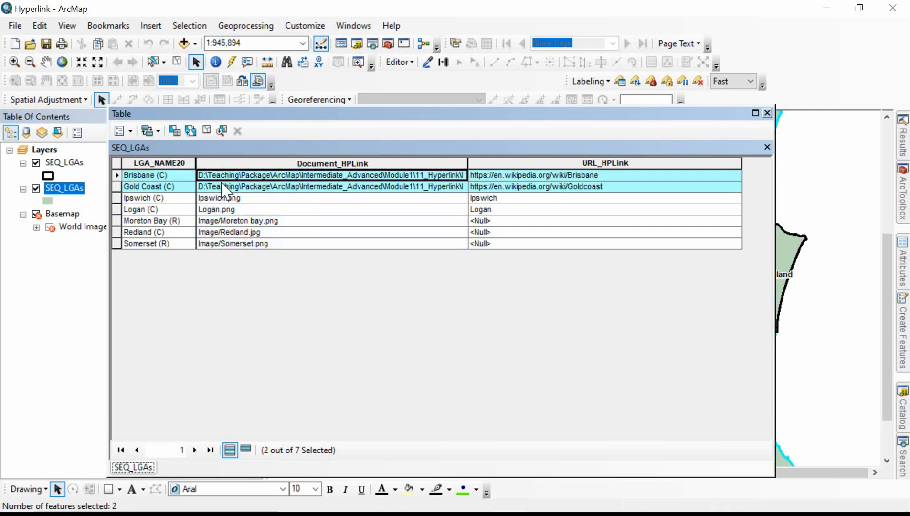
click(222, 185)
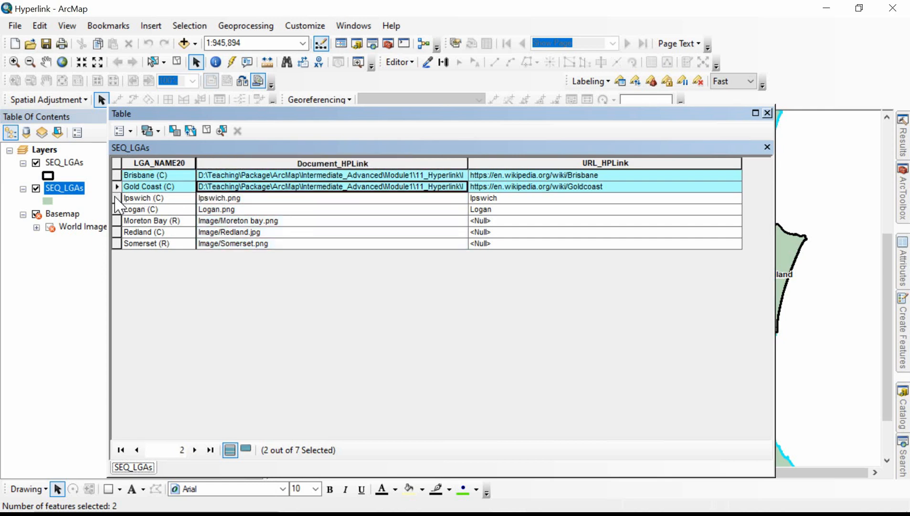
Compare the Document_HPLink entries of Ipswich and Logan with those of Moreton Bay, Redland and Somerset, then clear the selection and close the table.
drag(116, 198, 116, 210)
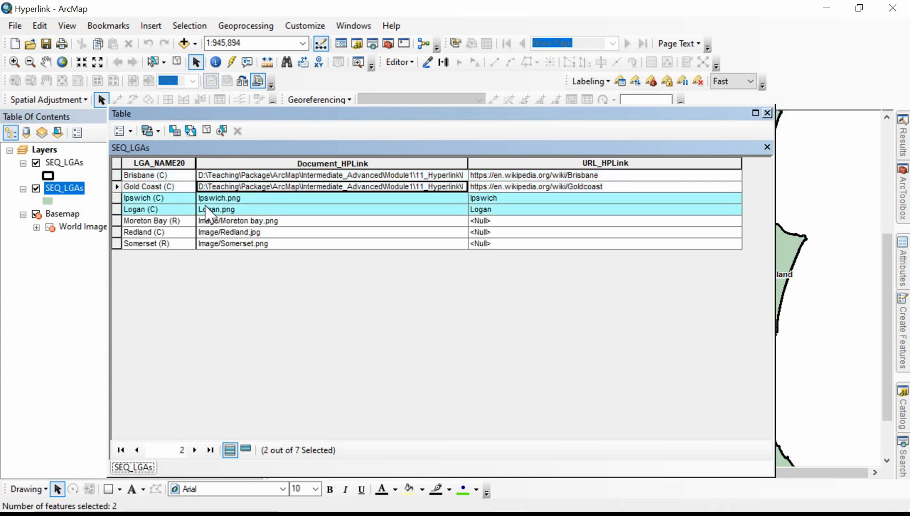
drag(119, 221, 118, 246)
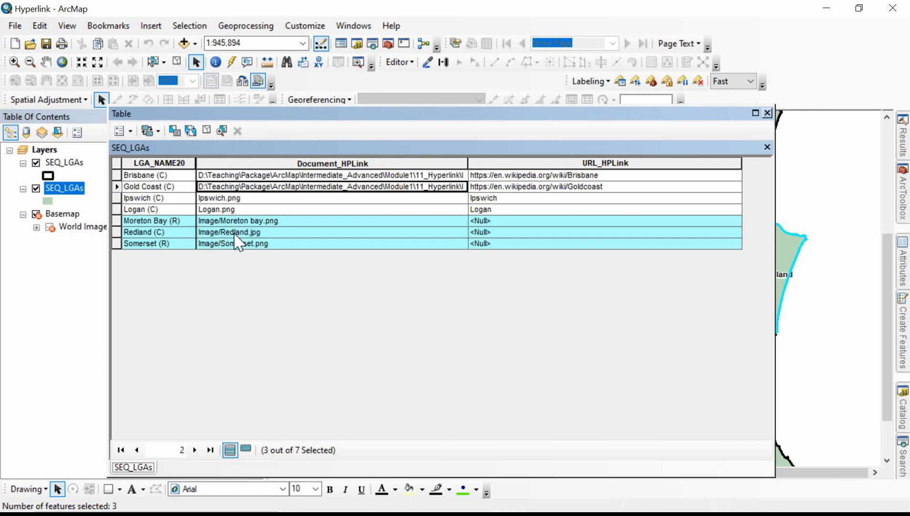
click(207, 130)
click(767, 114)
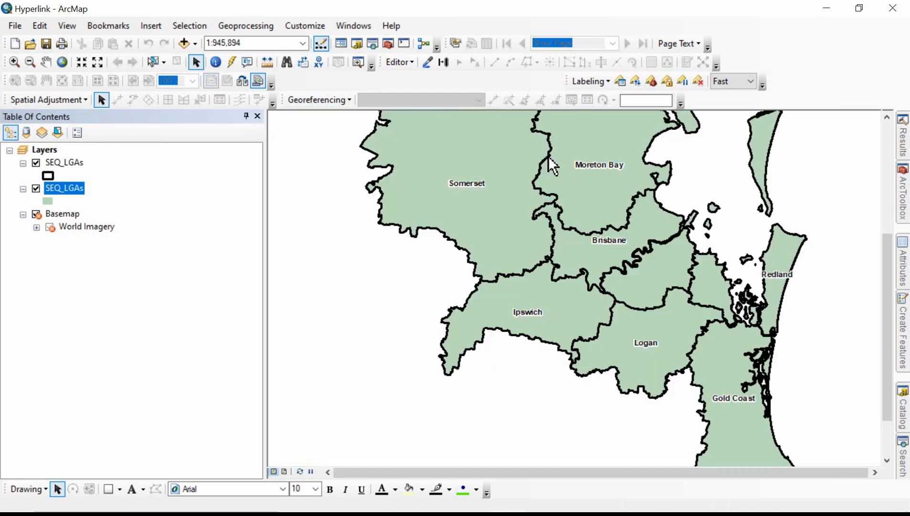
Test the document links of Somerset and Ipswich on the map with the Hyperlink tool.
click(231, 62)
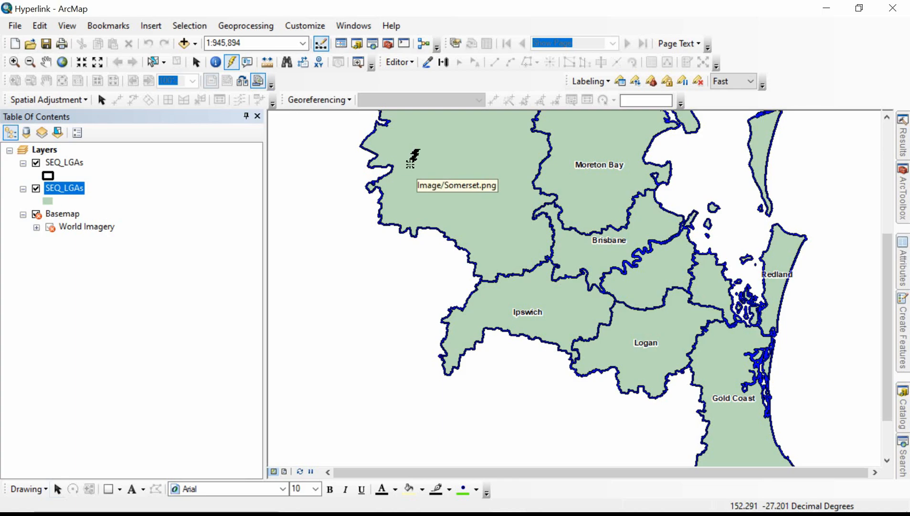
click(410, 164)
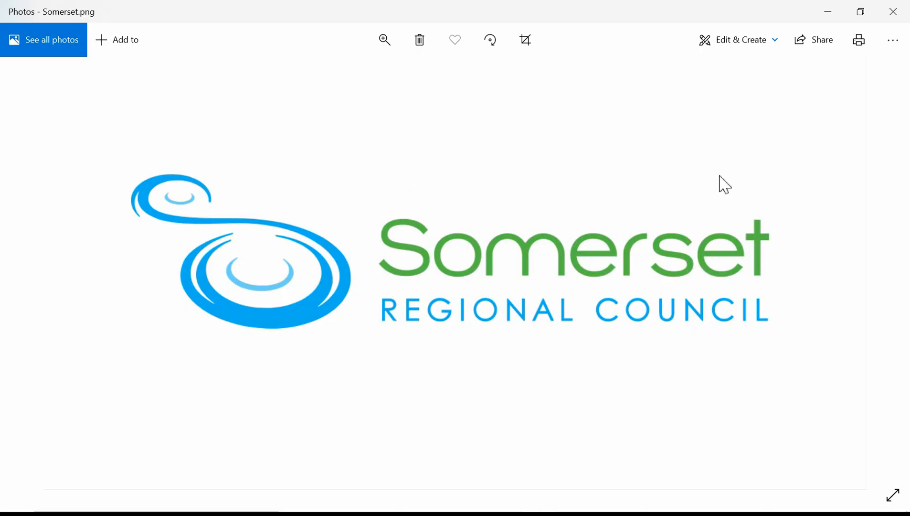
click(892, 15)
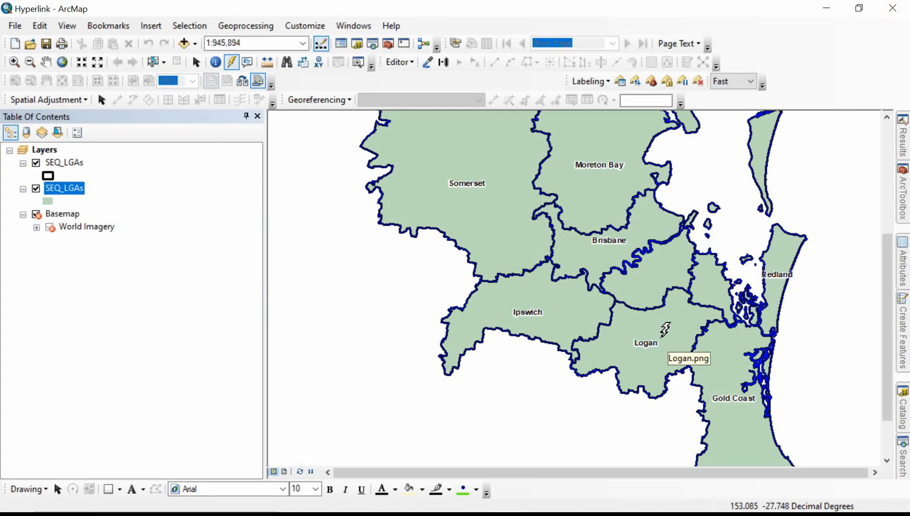
click(576, 311)
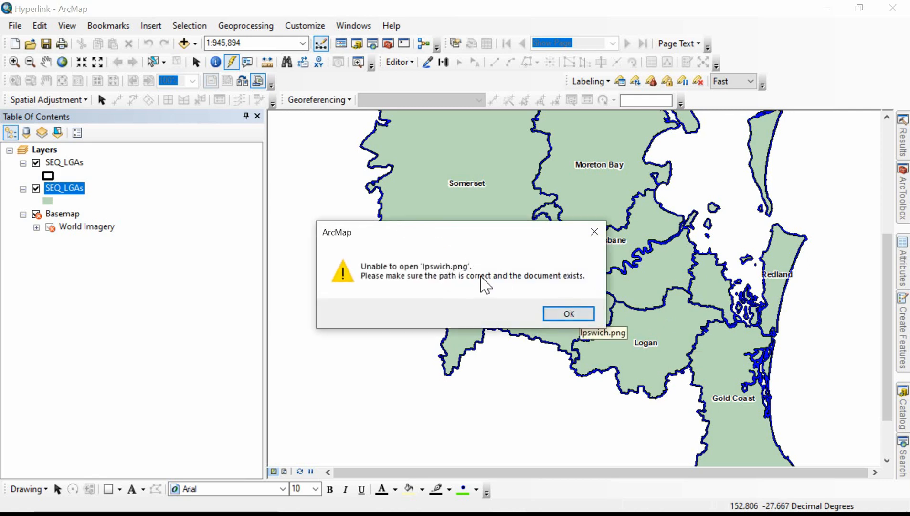
click(555, 312)
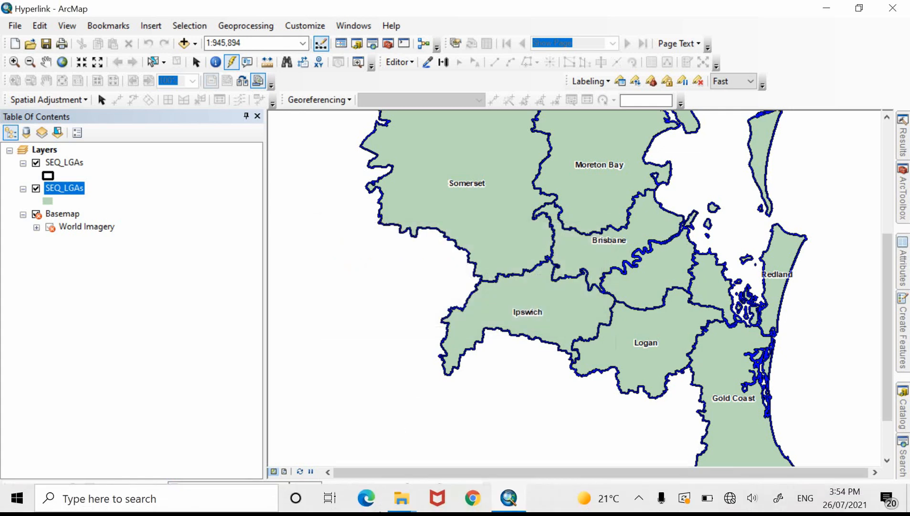
In File Explorer, copy the Ipswich image from the Image folder into the parent 11_Hyperlink folder and return to ArcMap.
mouse_move(399, 509)
click(451, 459)
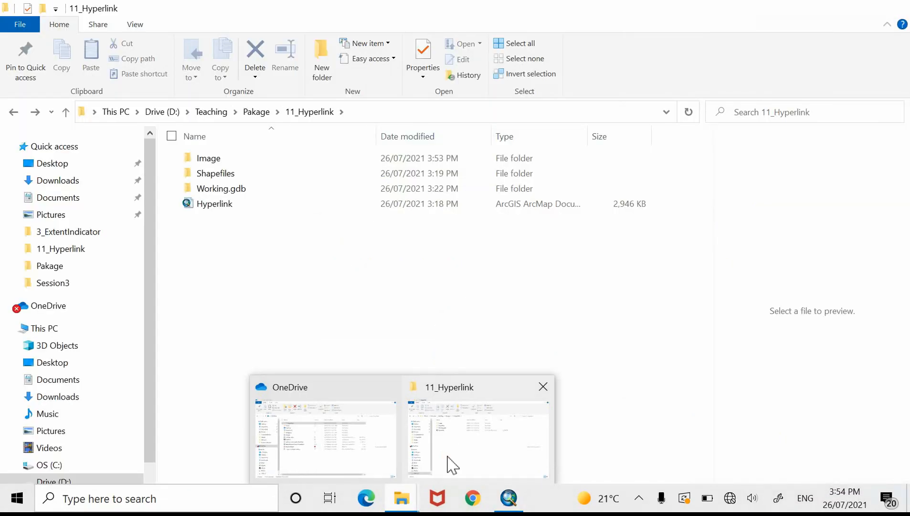
double_click(236, 161)
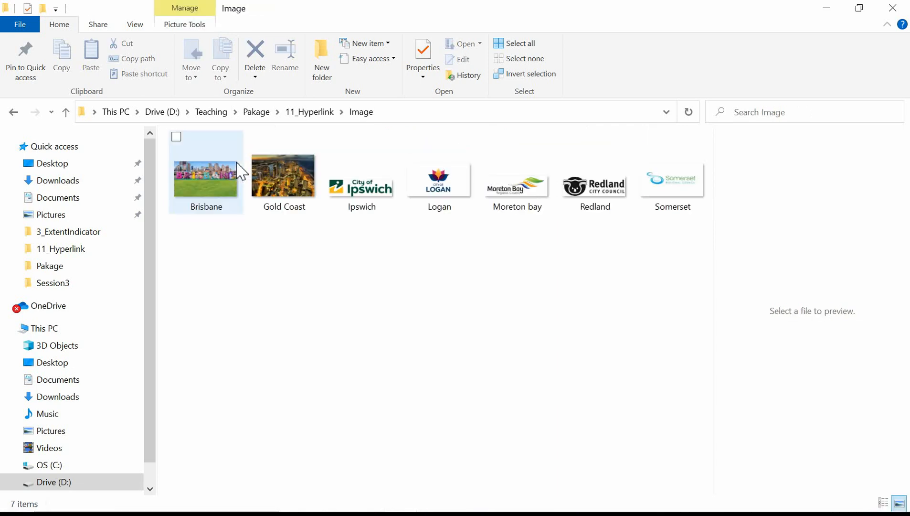
click(356, 206)
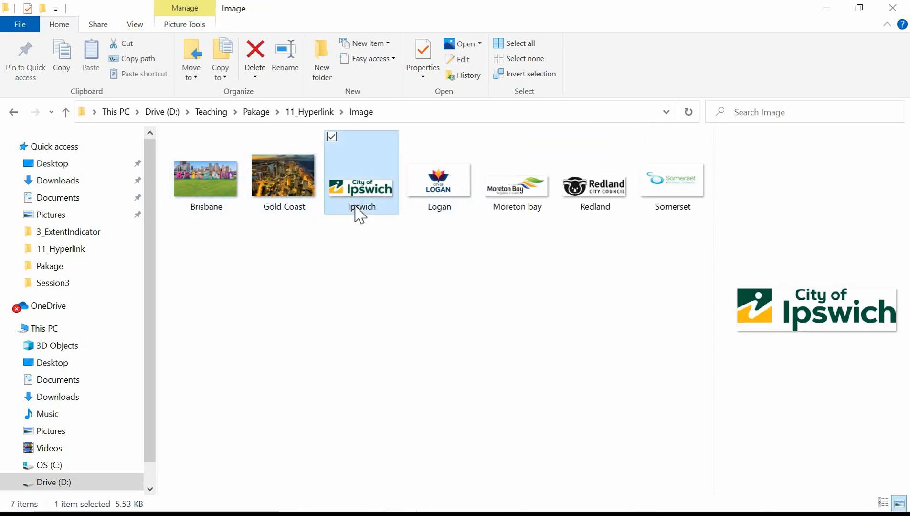
click(310, 112)
click(240, 252)
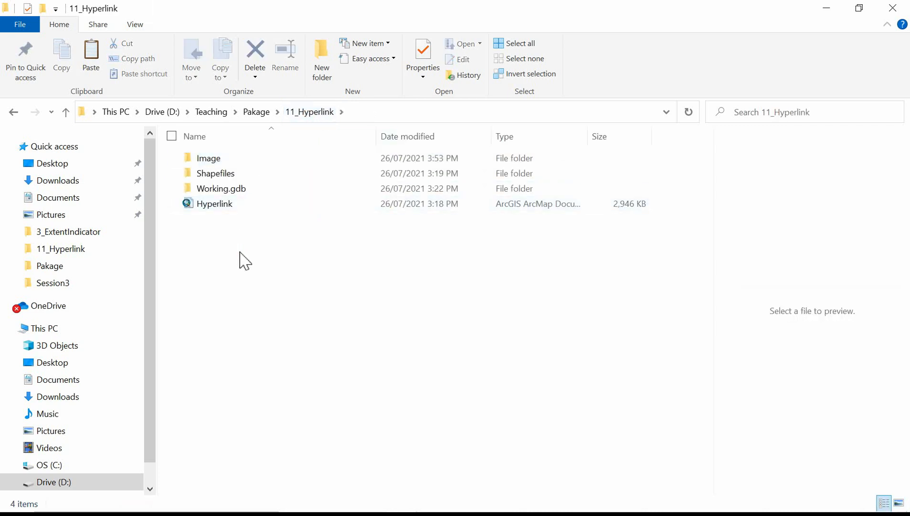
key(ctrl+v)
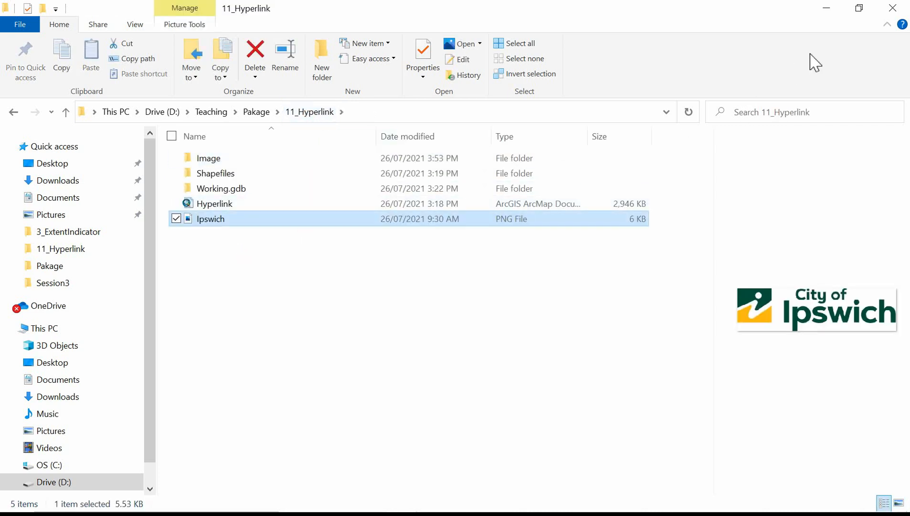
click(827, 8)
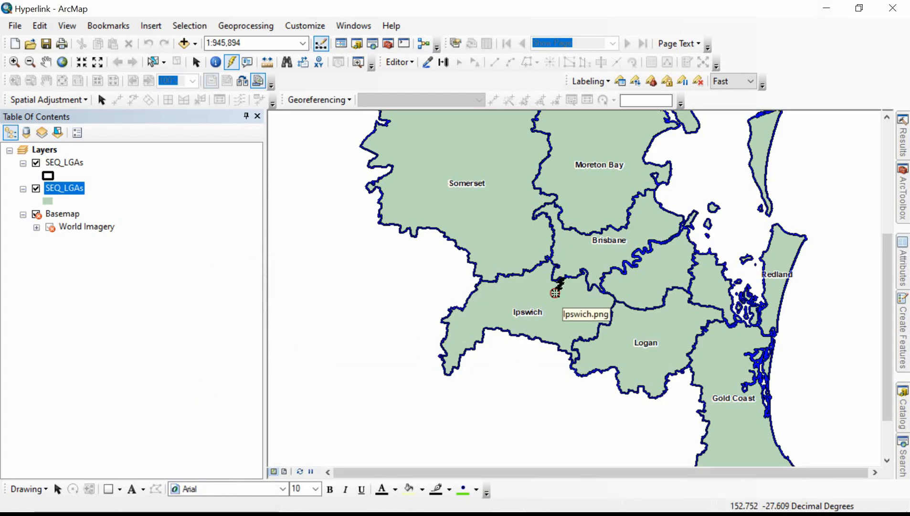
Retest Ipswich's document link with the copied image in place, and try Brisbane's full-path link.
click(556, 293)
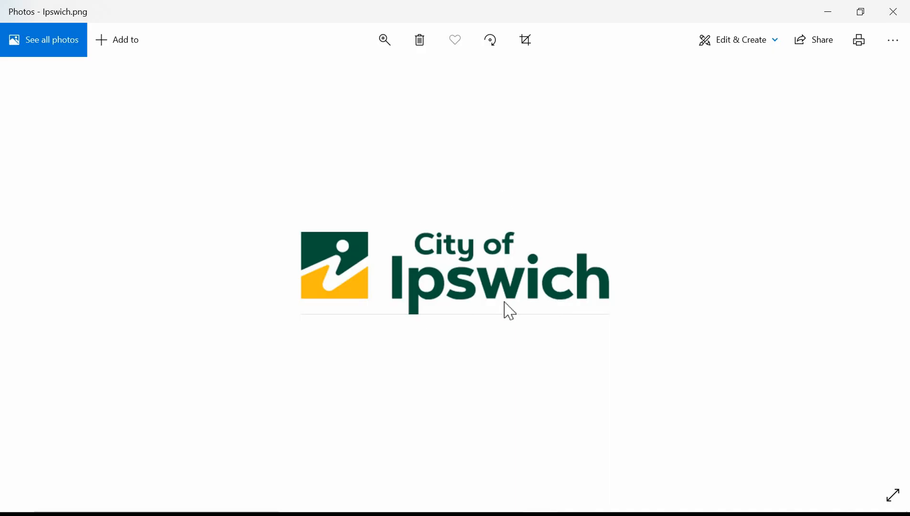
click(907, 9)
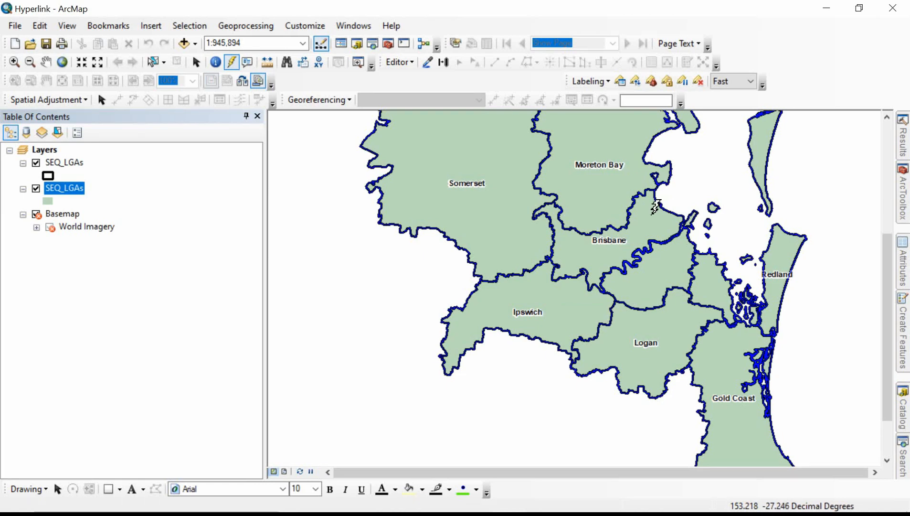
click(640, 228)
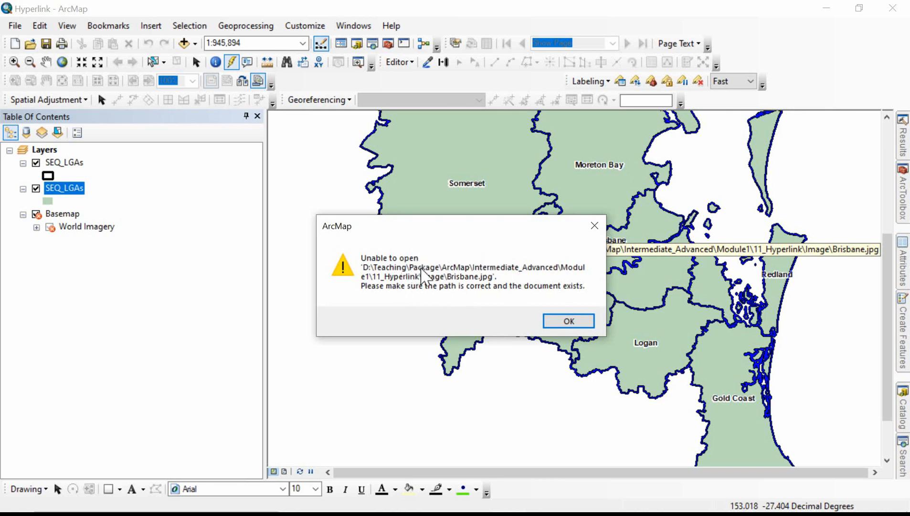
click(561, 323)
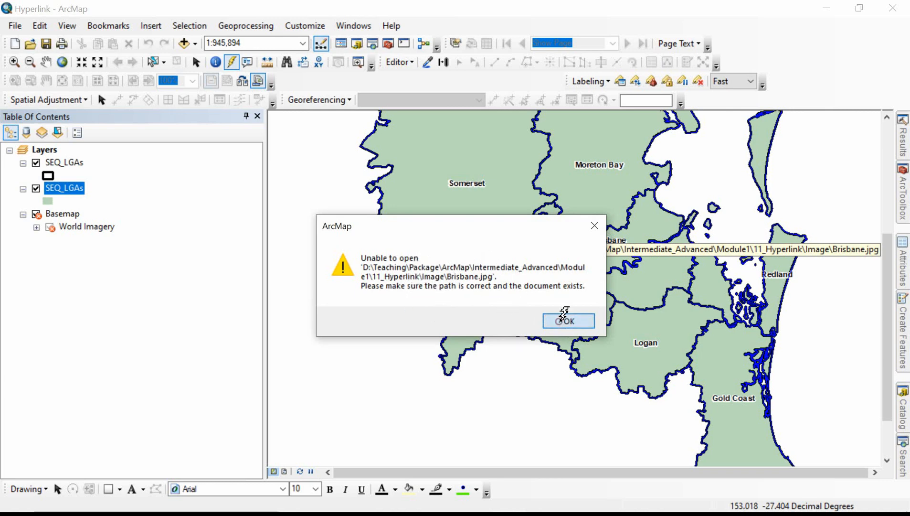